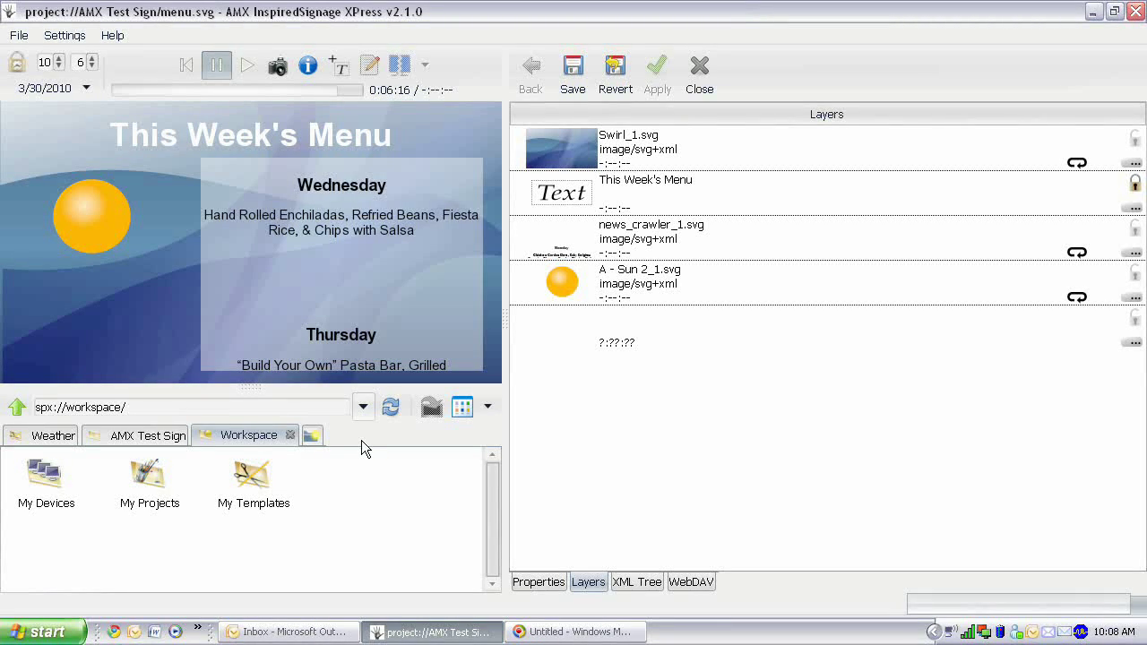
# Open the fly folder of entrance effects at templates/Effects/in/fly.
pyautogui.click(344, 322)
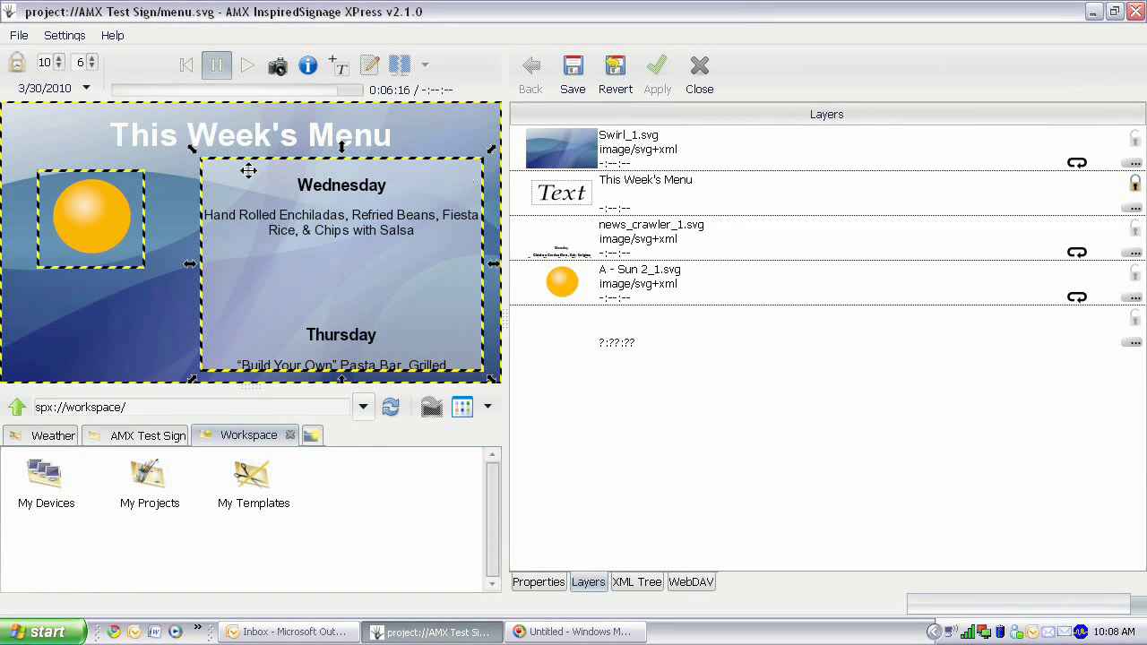
pyautogui.click(96, 213)
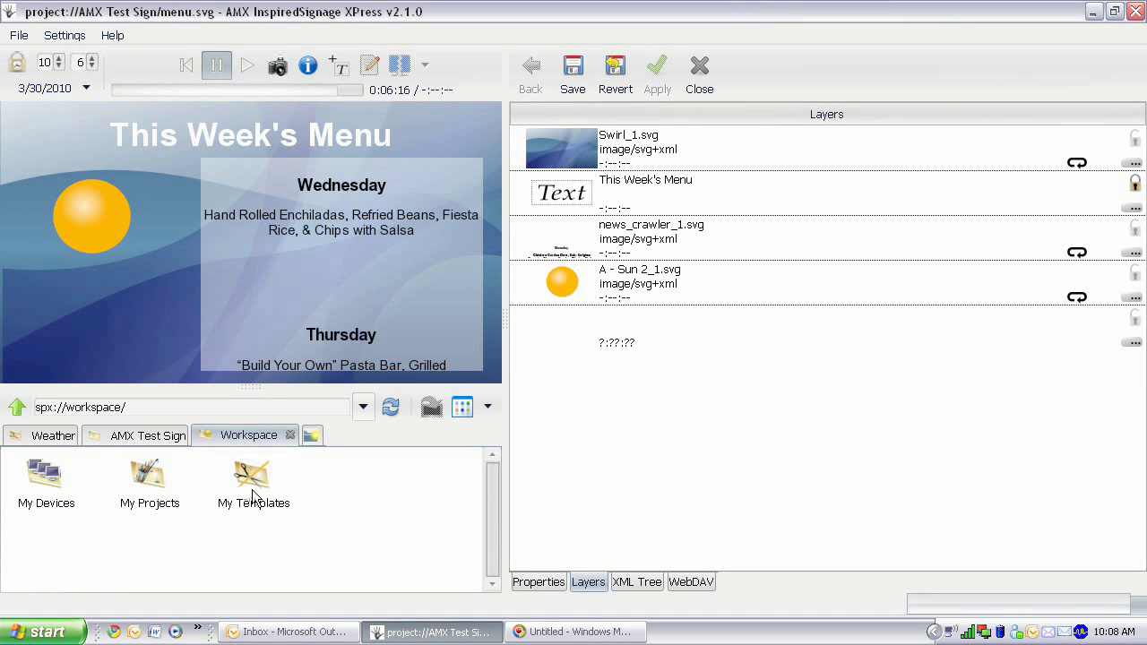
pyautogui.doubleClick(252, 489)
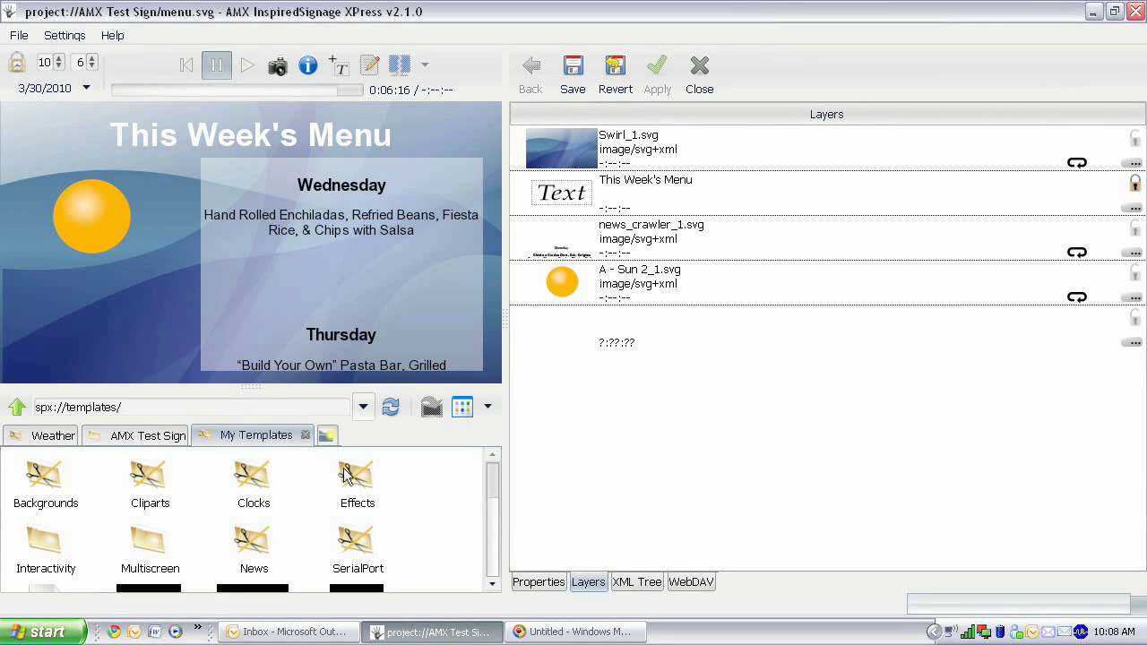
pyautogui.doubleClick(345, 469)
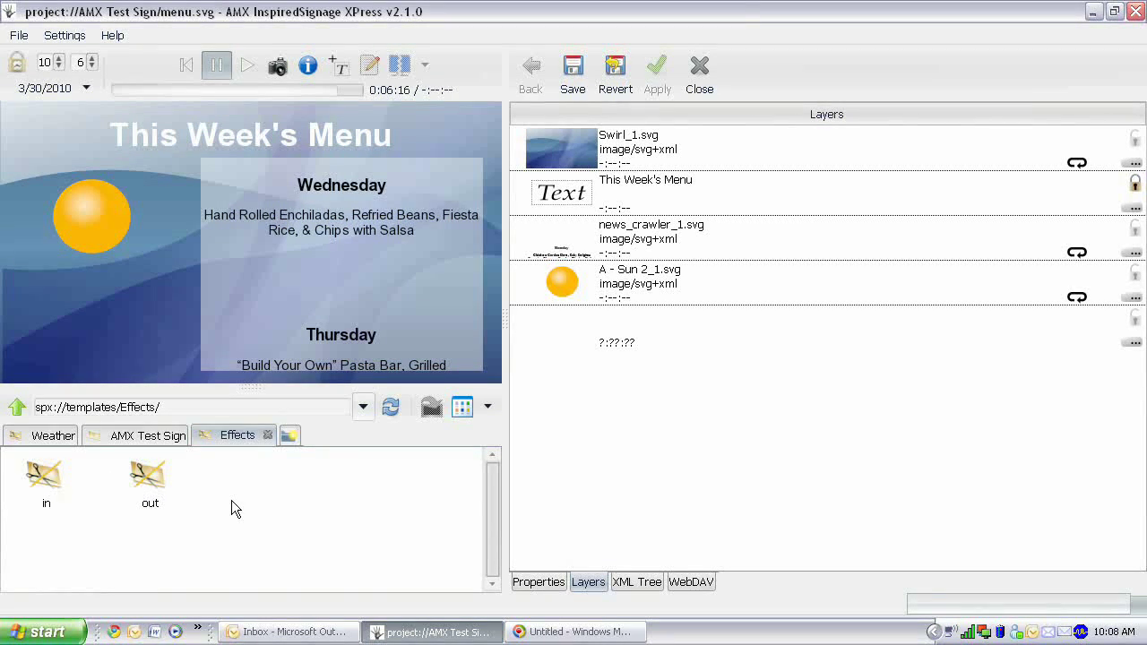
pyautogui.doubleClick(43, 467)
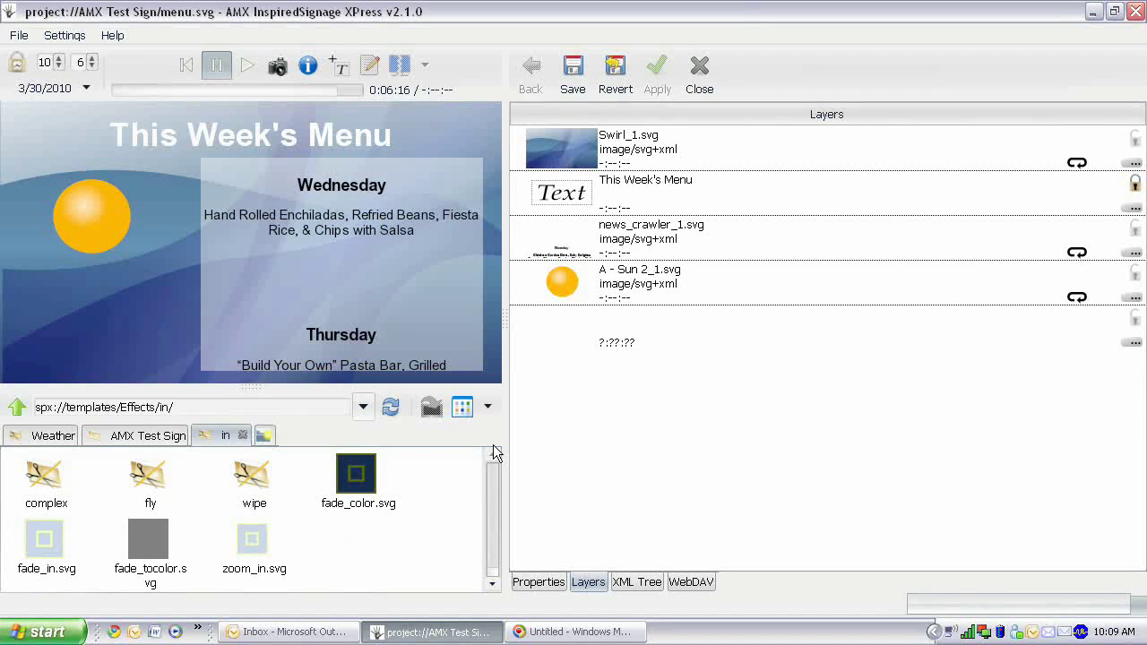
pyautogui.doubleClick(152, 479)
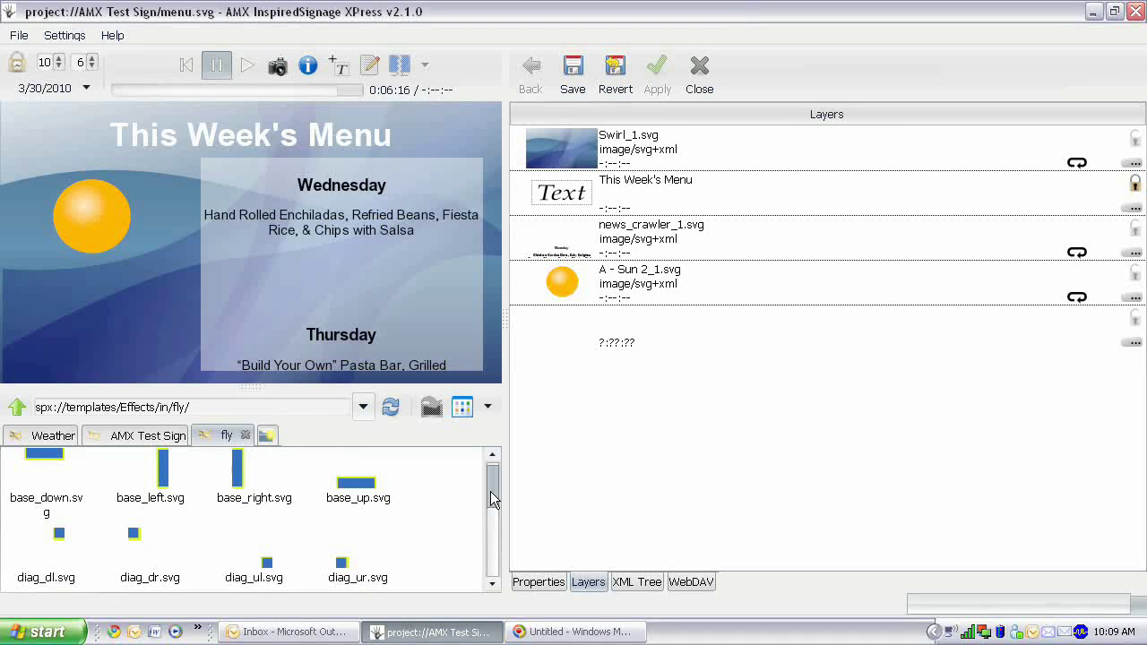
# Apply the base_up.svg fly-in effect to the sun clipart on the menu page.
pyautogui.moveTo(38, 513); pyautogui.dragTo(93, 163)
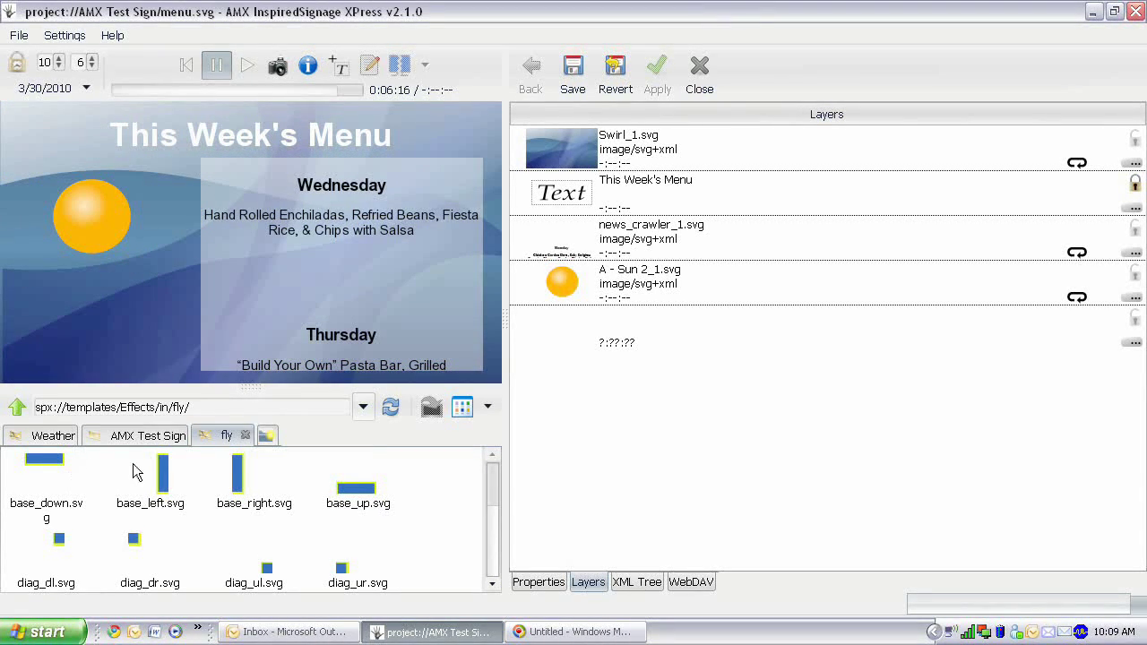
pyautogui.click(206, 185)
pyautogui.moveTo(494, 492); pyautogui.dragTo(484, 466)
pyautogui.click(37, 469)
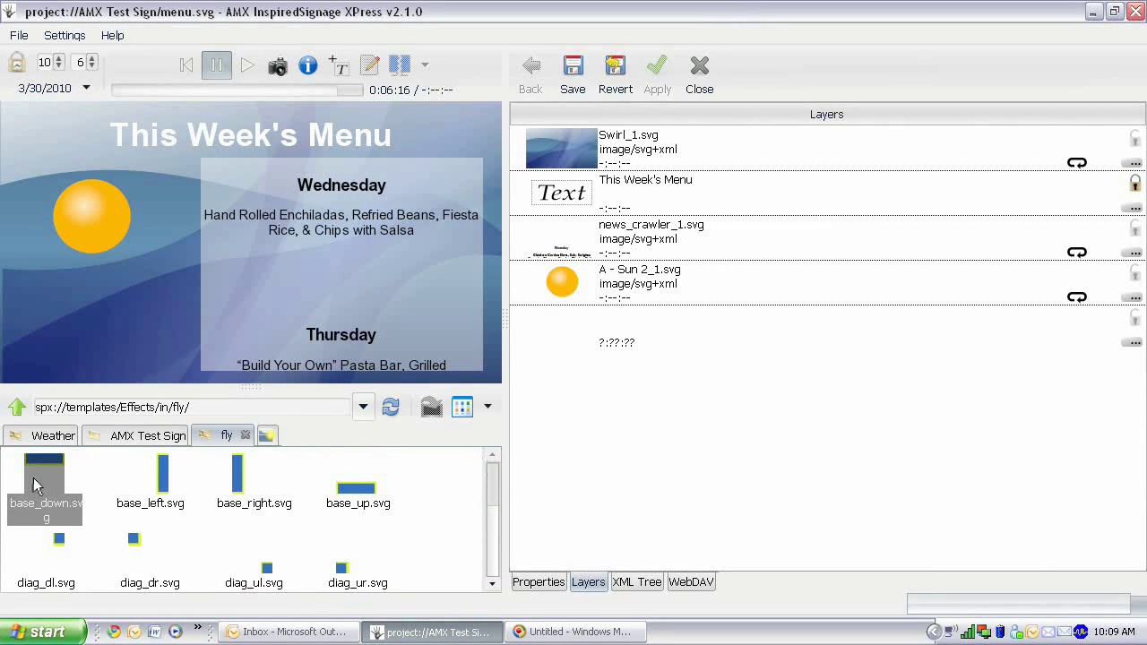
pyautogui.click(358, 502)
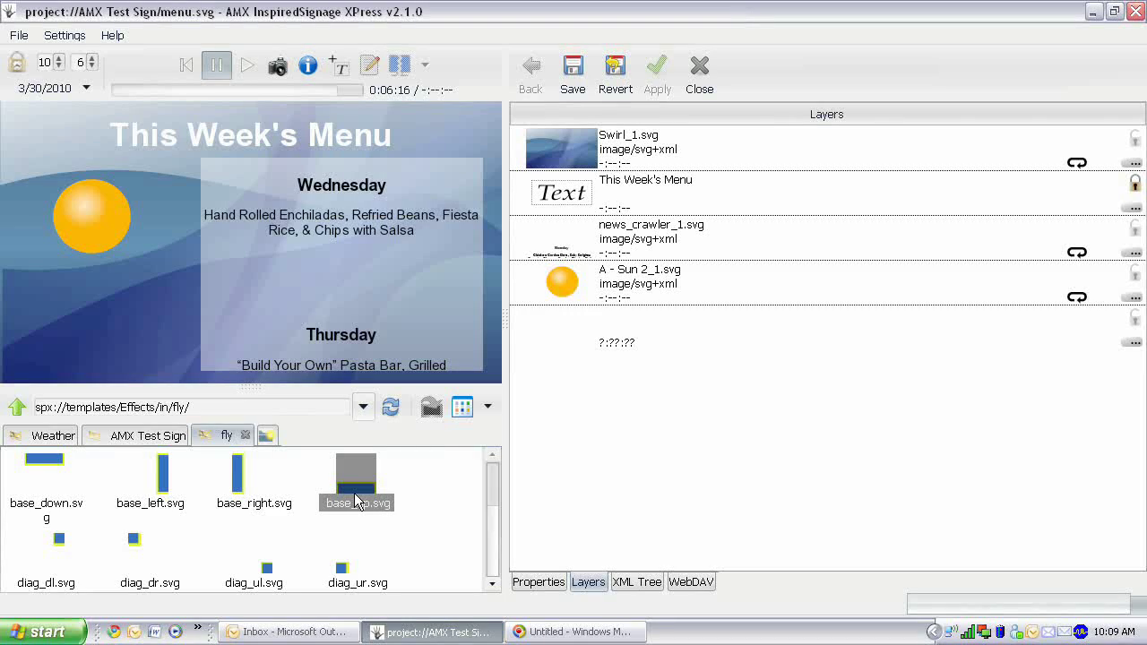
pyautogui.moveTo(358, 503); pyautogui.dragTo(85, 227)
pyautogui.moveTo(359, 473); pyautogui.dragTo(103, 226)
# Apply the up.svg exit effect from templates/Effects/out/fly to the sun clipart.
pyautogui.click(18, 407)
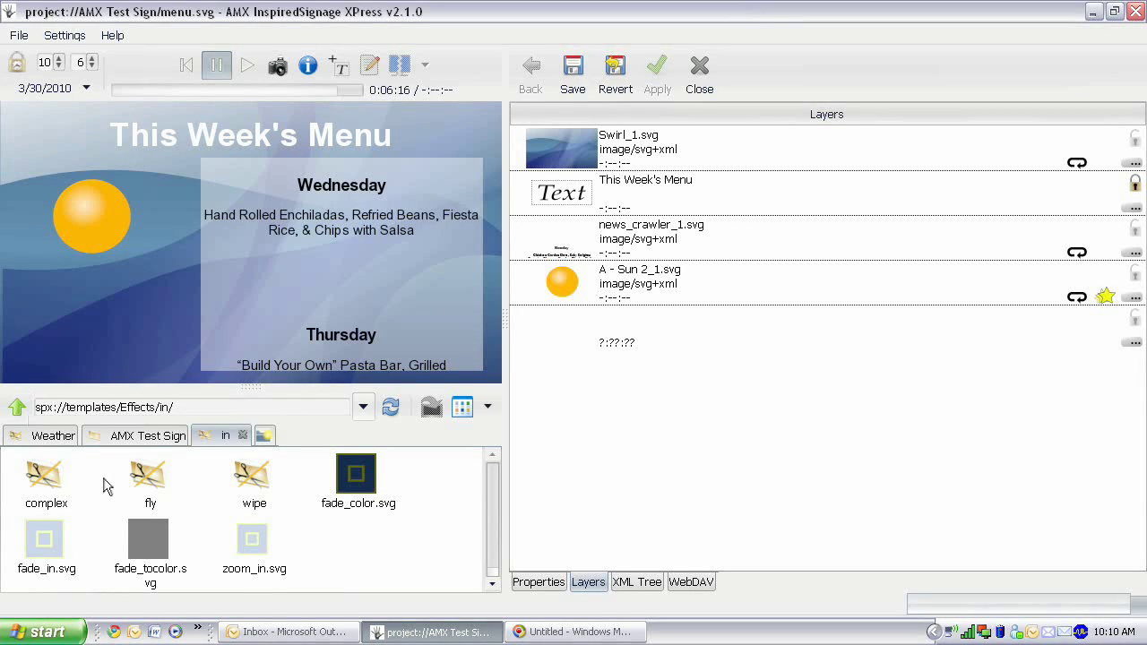
pyautogui.click(17, 407)
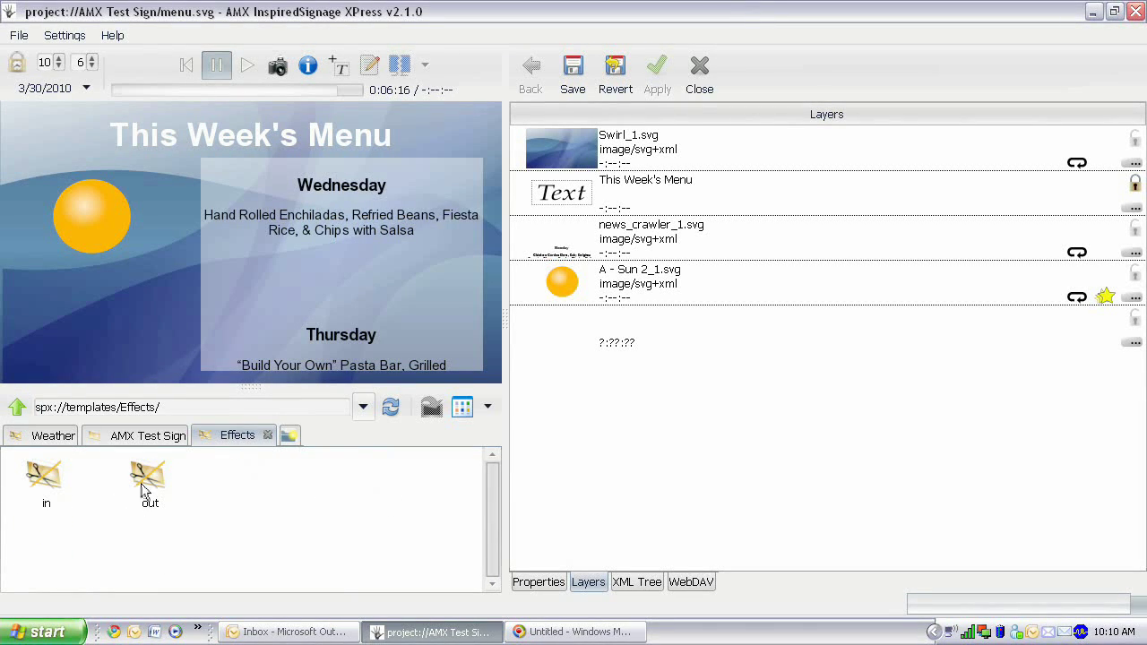
pyautogui.doubleClick(141, 480)
pyautogui.doubleClick(142, 482)
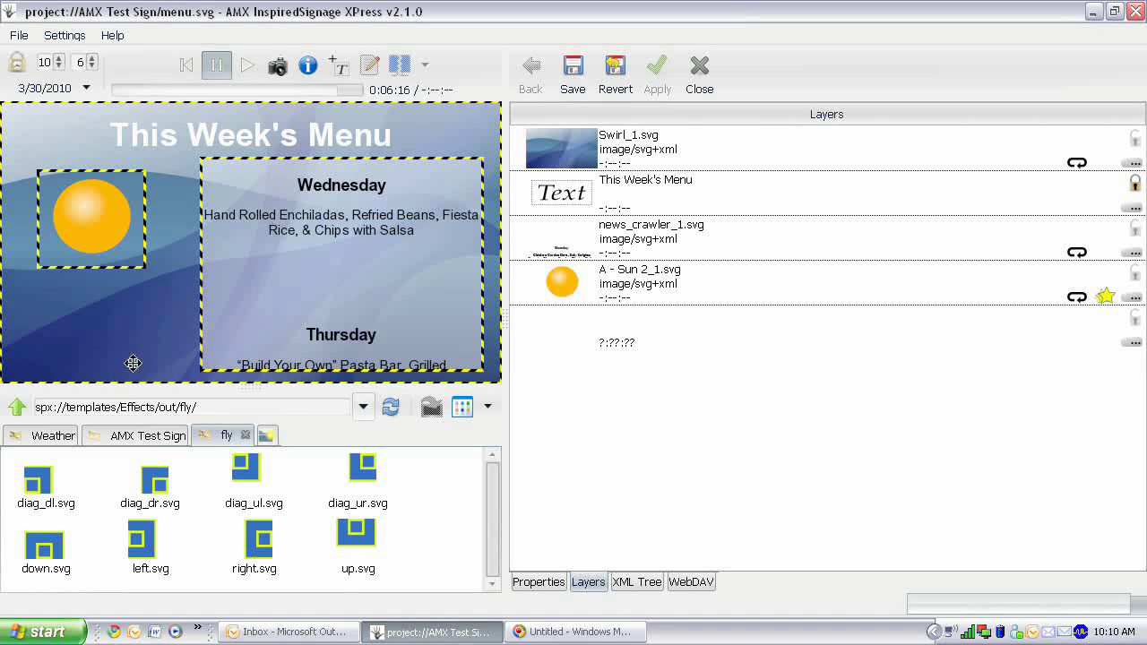
pyautogui.click(85, 202)
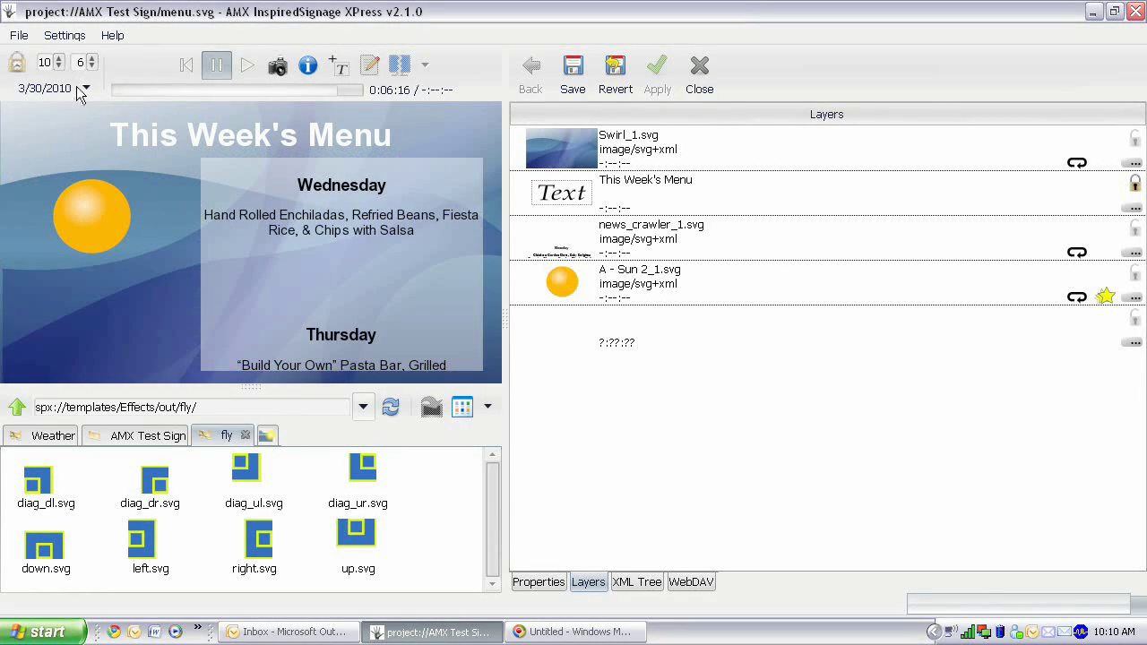
pyautogui.moveTo(362, 532); pyautogui.dragTo(88, 203)
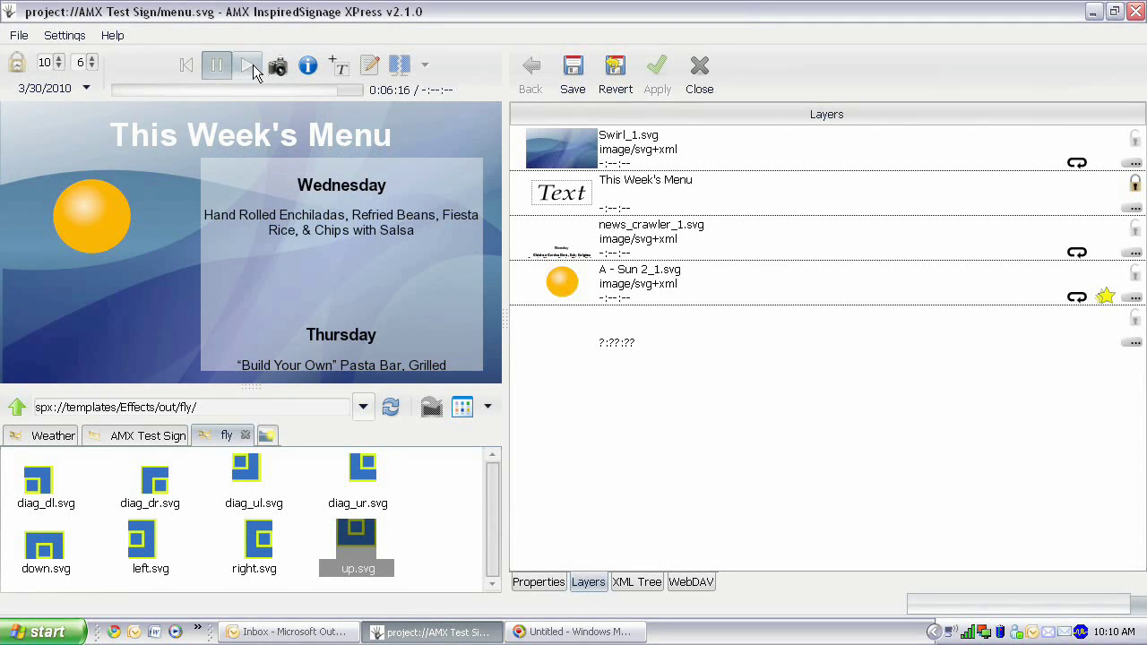
# Play the page preview from the beginning to check the sun's effects and pause it.
pyautogui.click(190, 64)
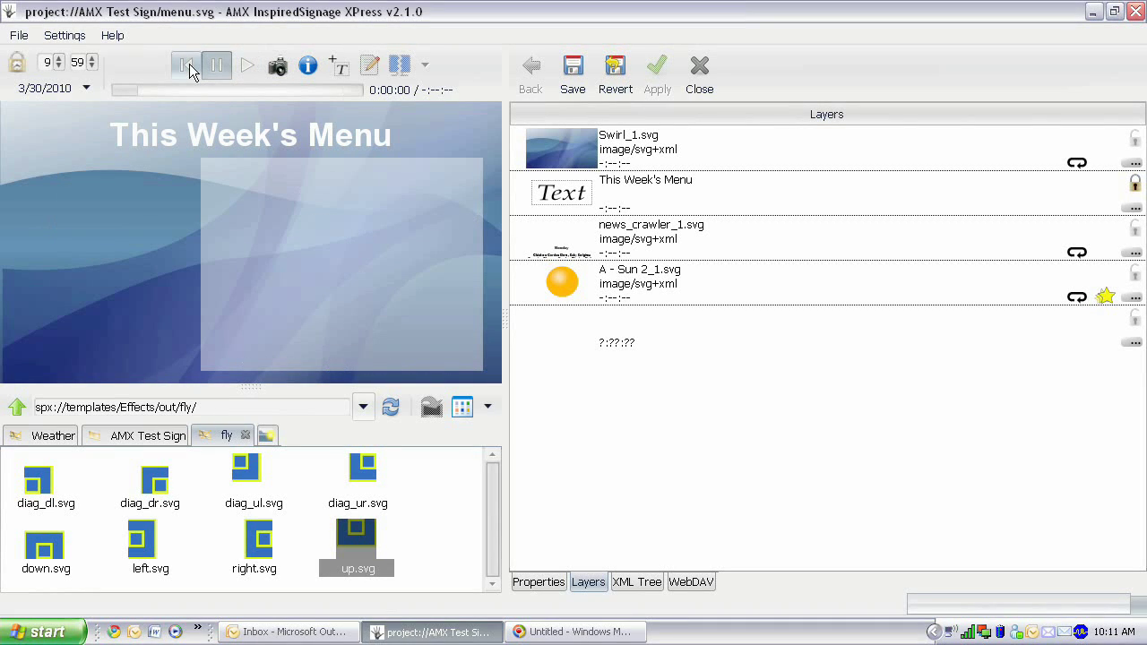
pyautogui.click(250, 68)
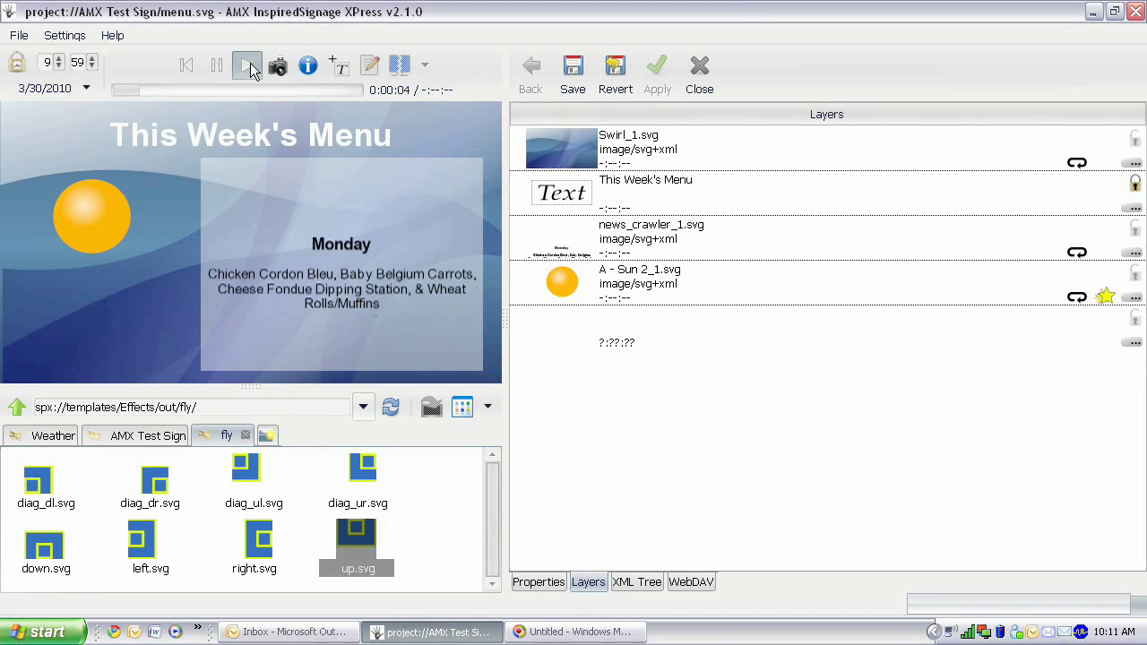
pyautogui.click(217, 66)
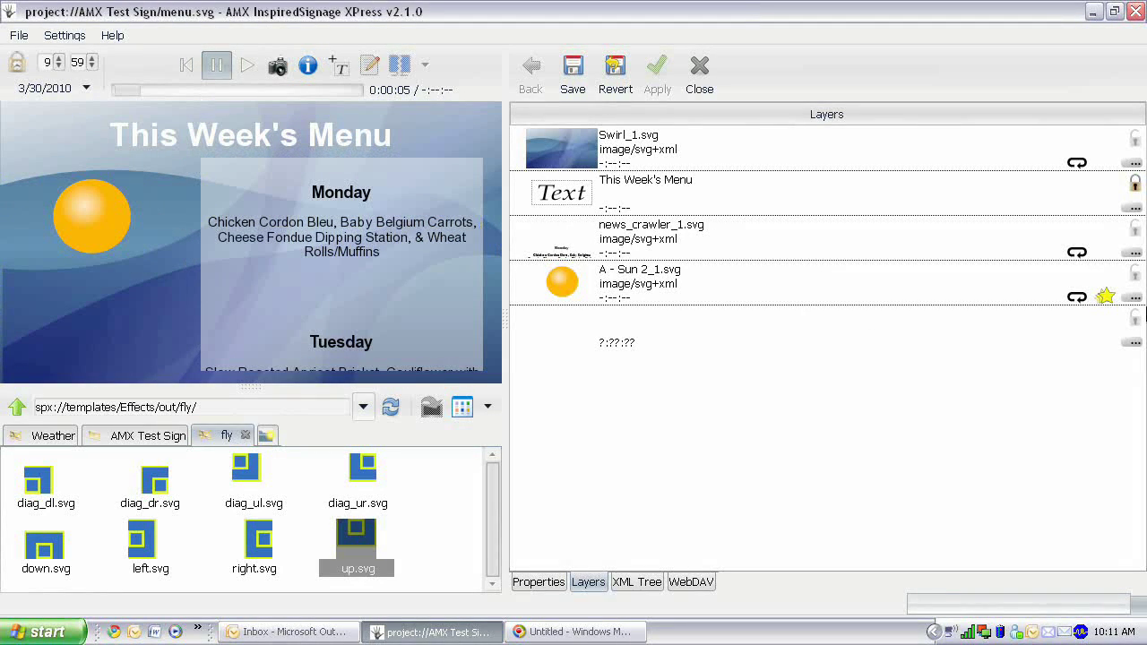
# Set the duration of the A - Sun 2_1.svg layer to 5s in its media description.
pyautogui.click(1139, 301)
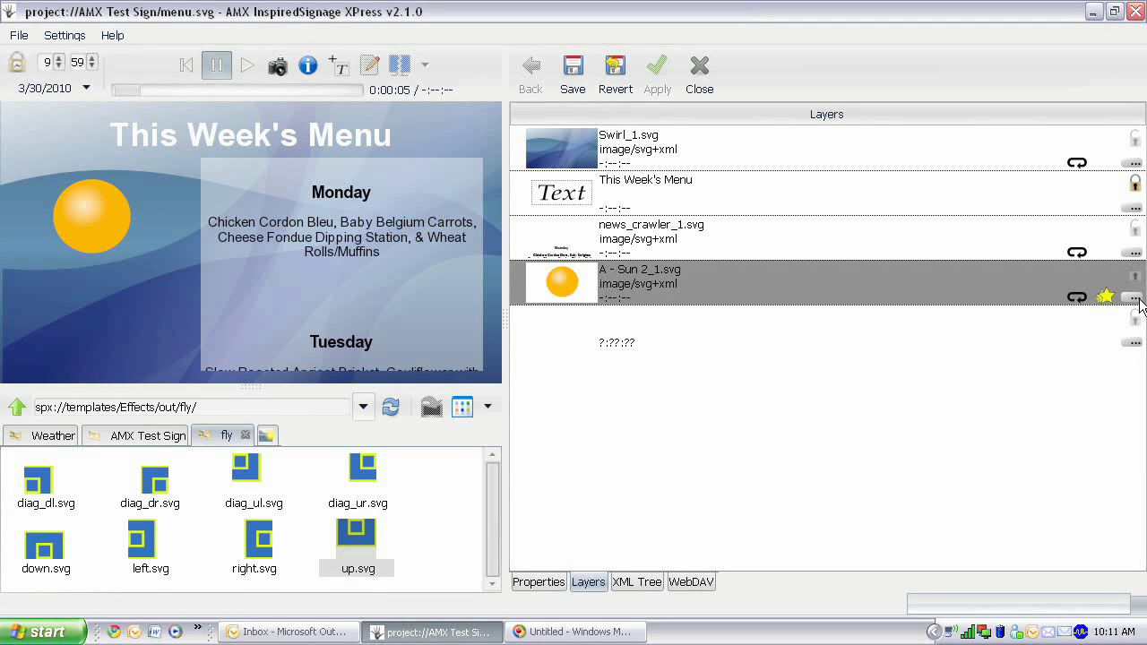
pyautogui.click(1136, 300)
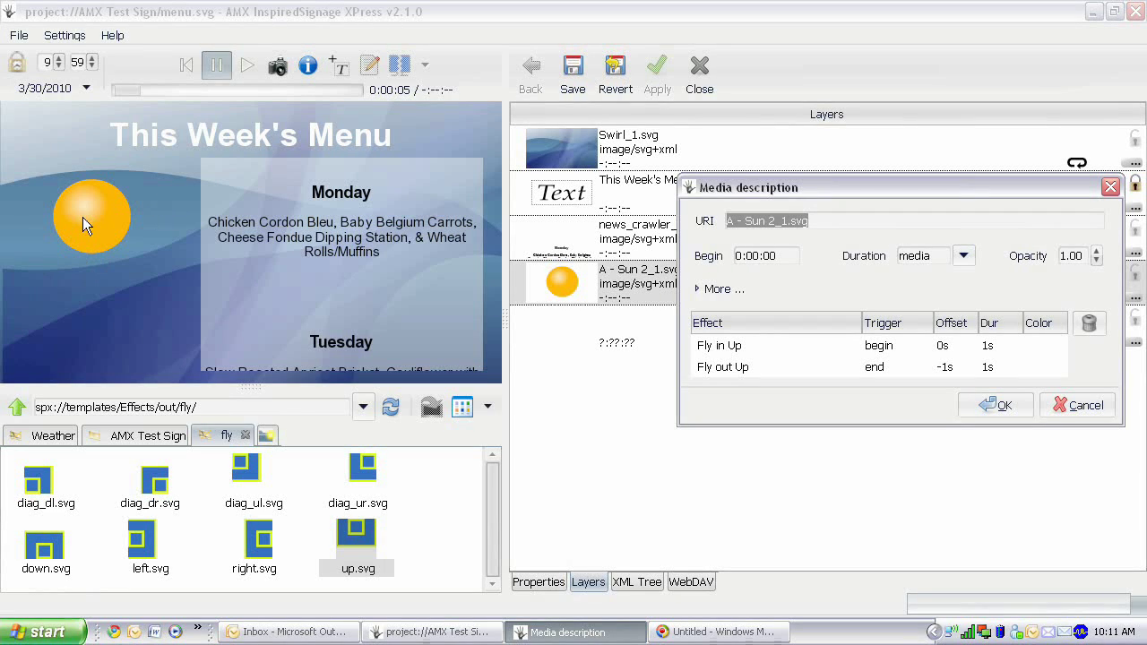
pyautogui.click(932, 255)
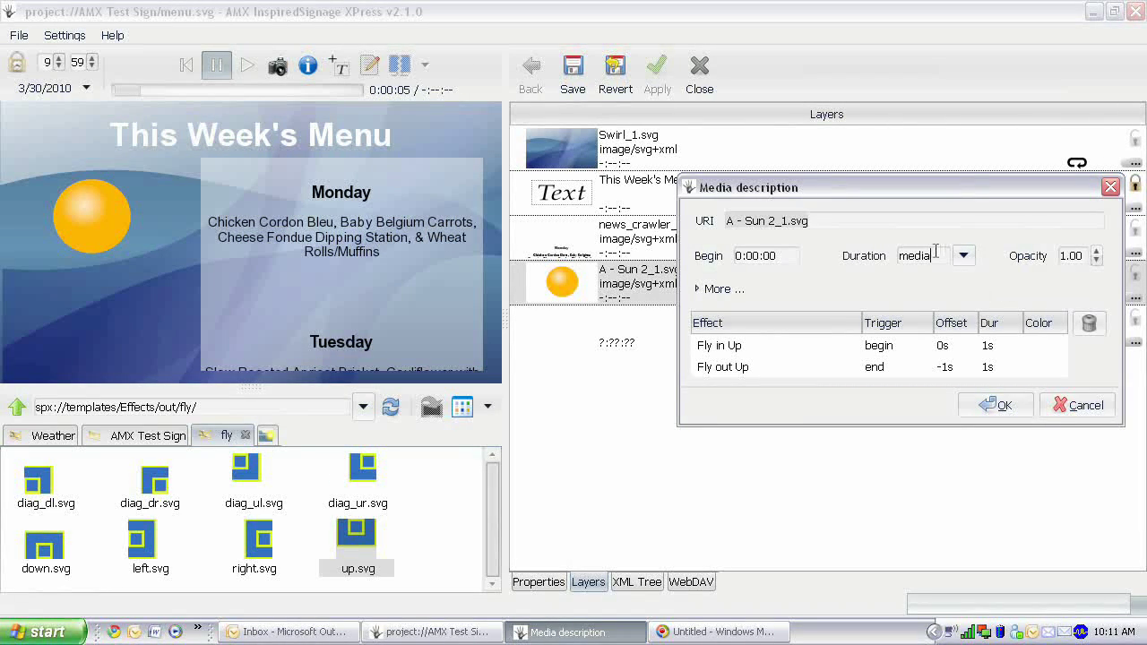
pyautogui.moveTo(935, 256); pyautogui.dragTo(899, 255)
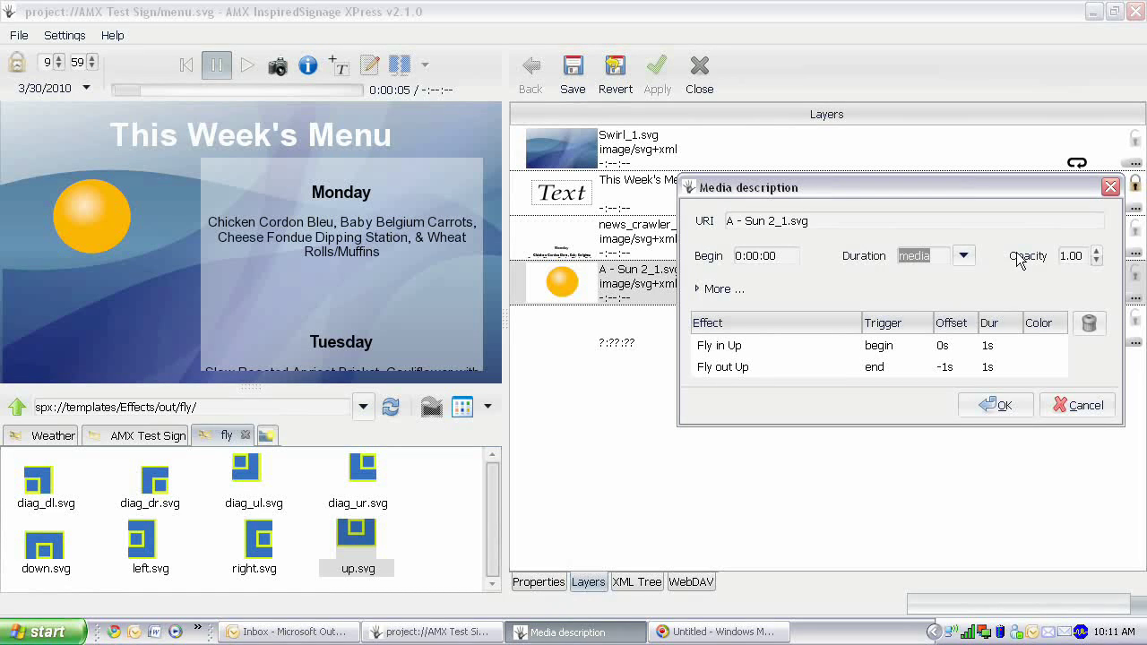
pyautogui.click(963, 255)
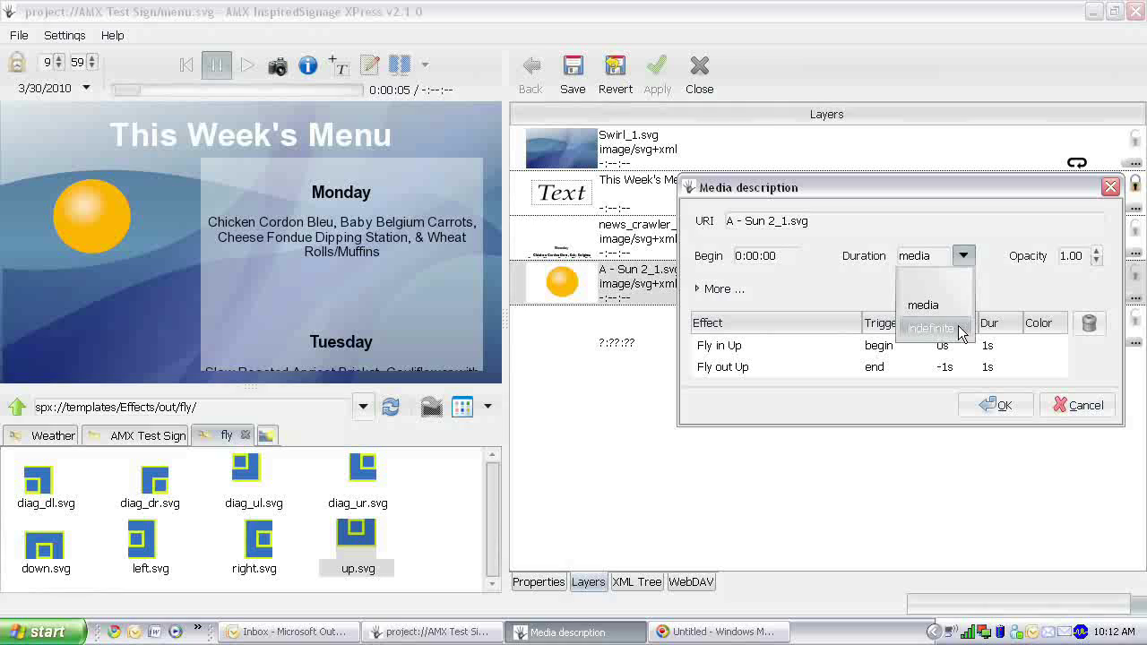
pyautogui.click(922, 276)
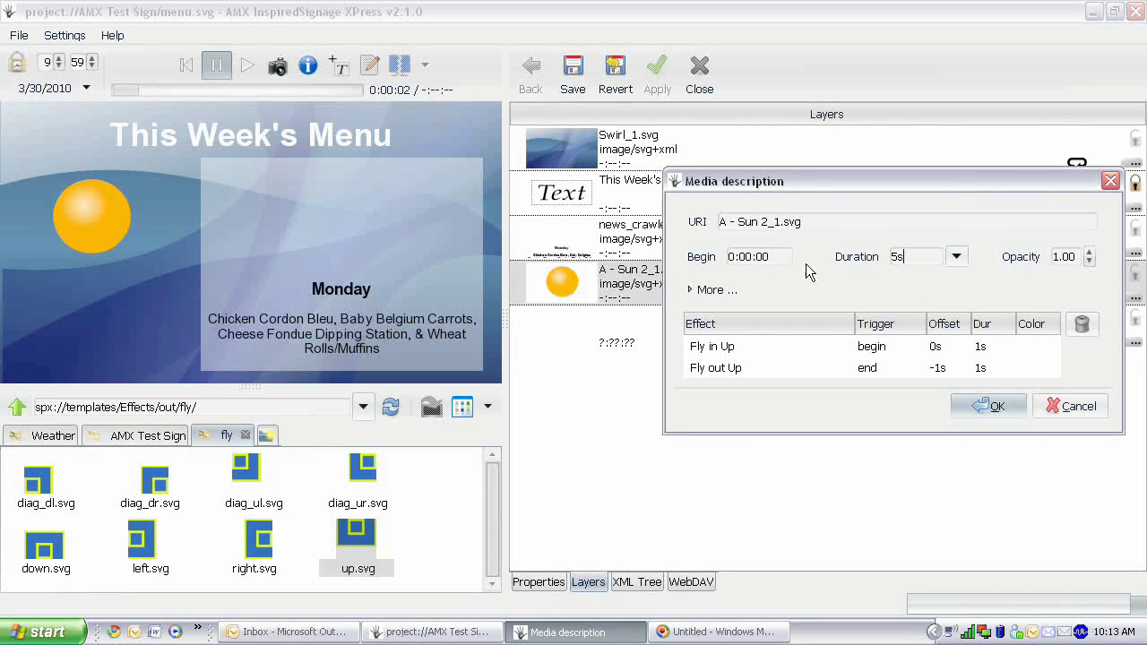
pyautogui.click(981, 412)
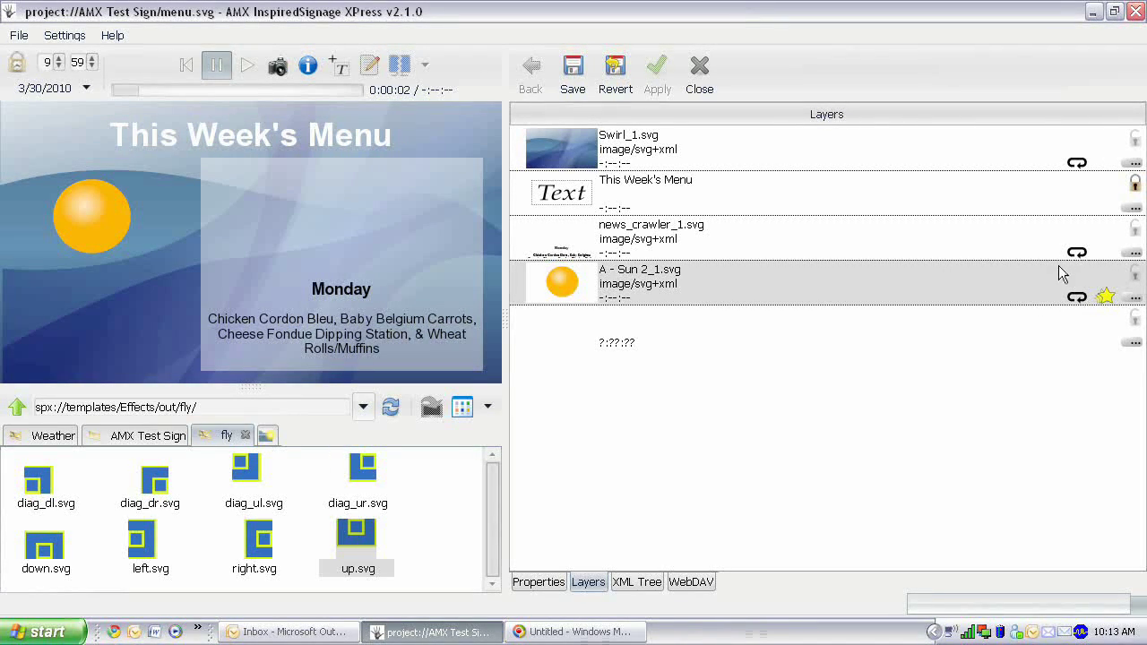
# Turn off Repeat in the additional media options of the A - Sun 2_1.svg layer.
pyautogui.click(1135, 299)
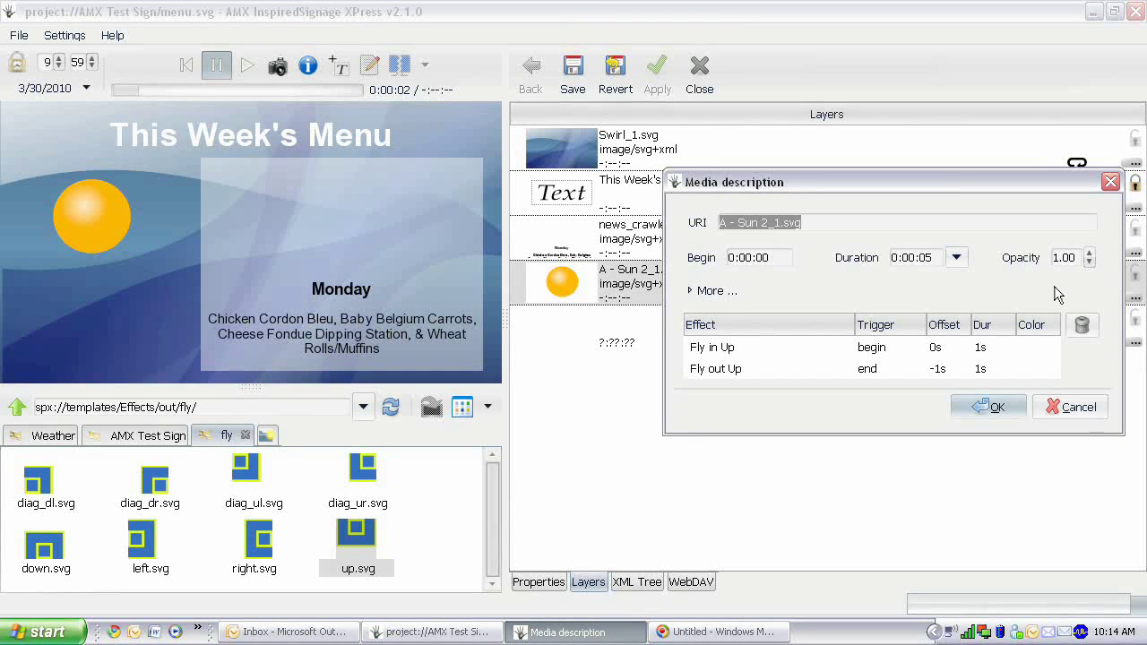
pyautogui.click(695, 292)
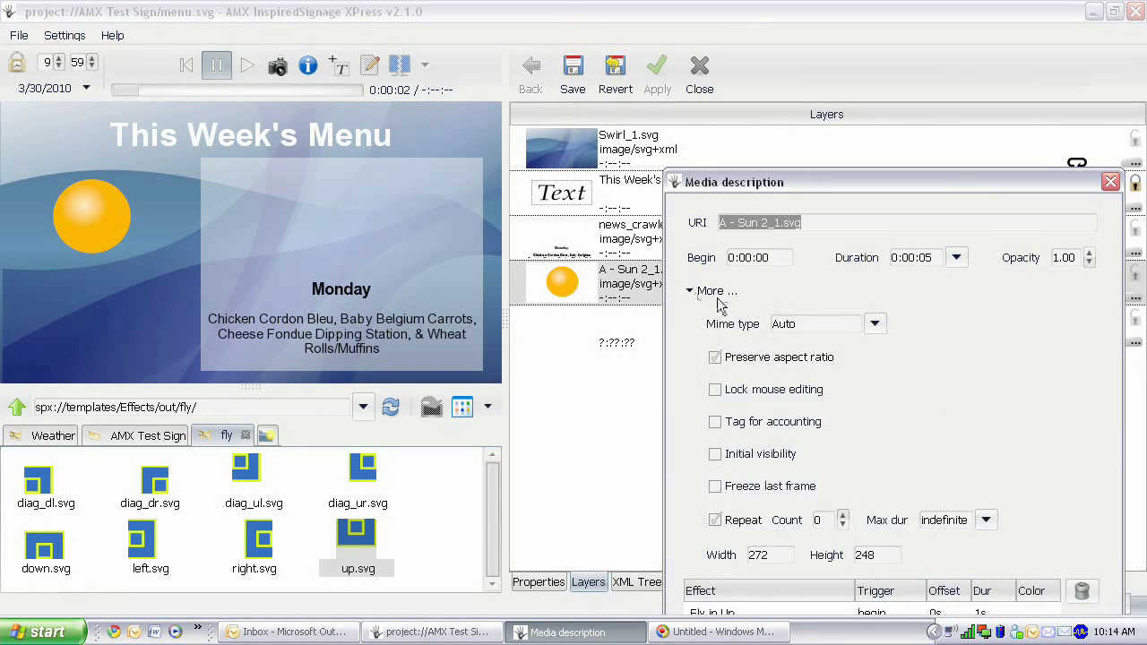
pyautogui.click(728, 527)
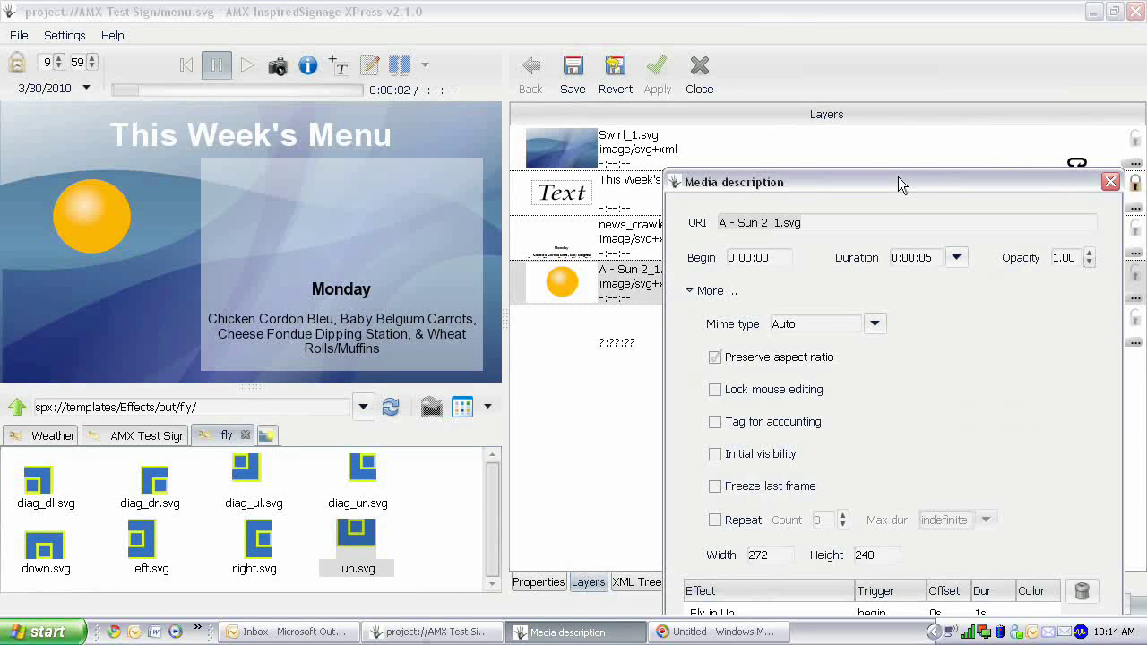
pyautogui.moveTo(897, 177); pyautogui.dragTo(887, 82)
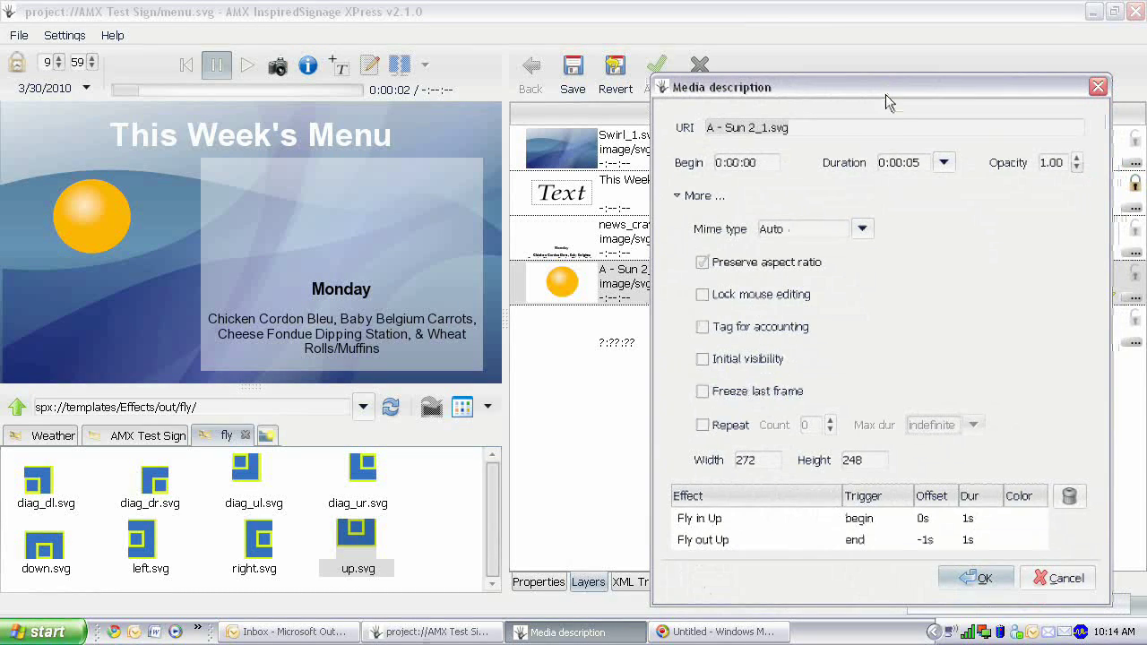
pyautogui.click(950, 583)
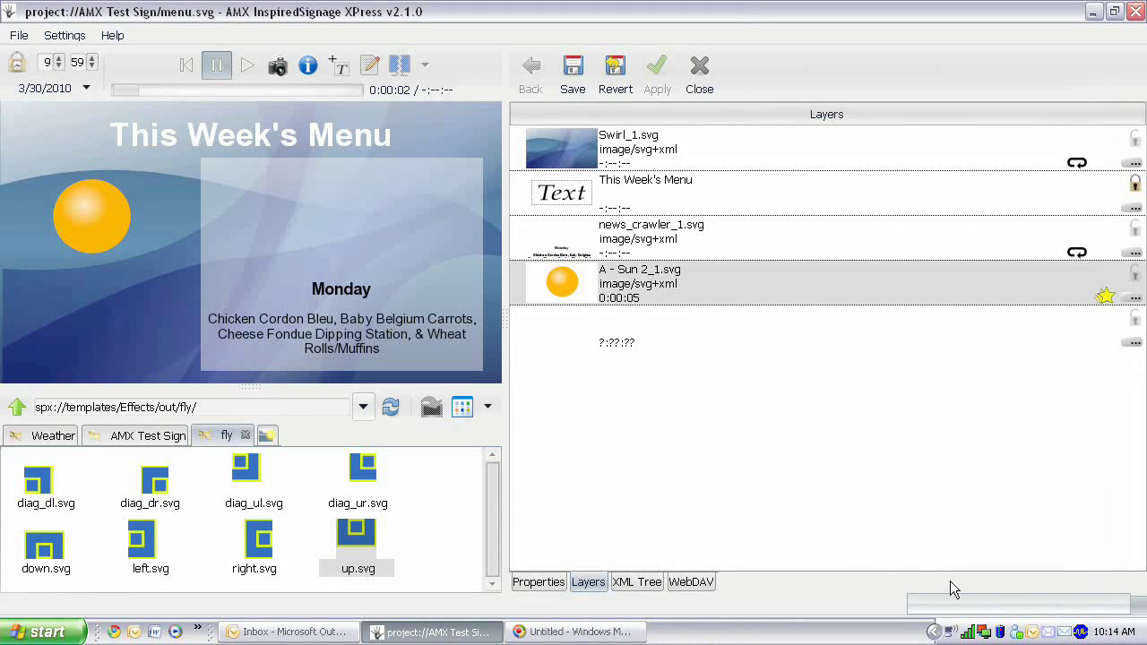
# Replay the page from the start to check the sun's timed entrance and exit, and pause playback.
pyautogui.click(186, 68)
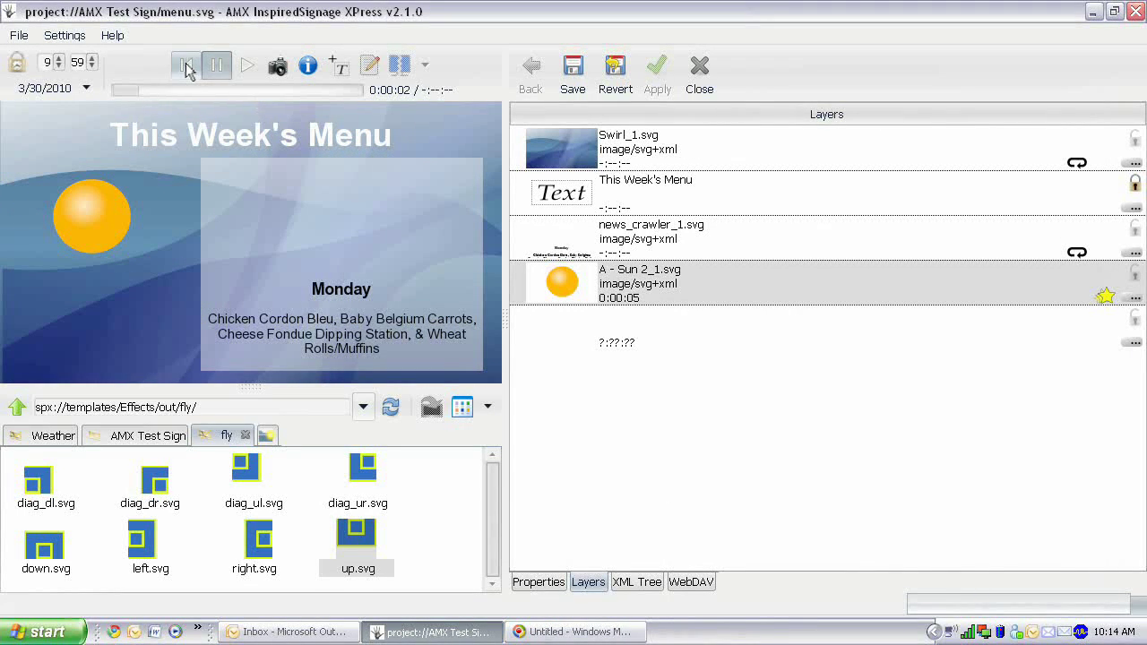
pyautogui.click(247, 68)
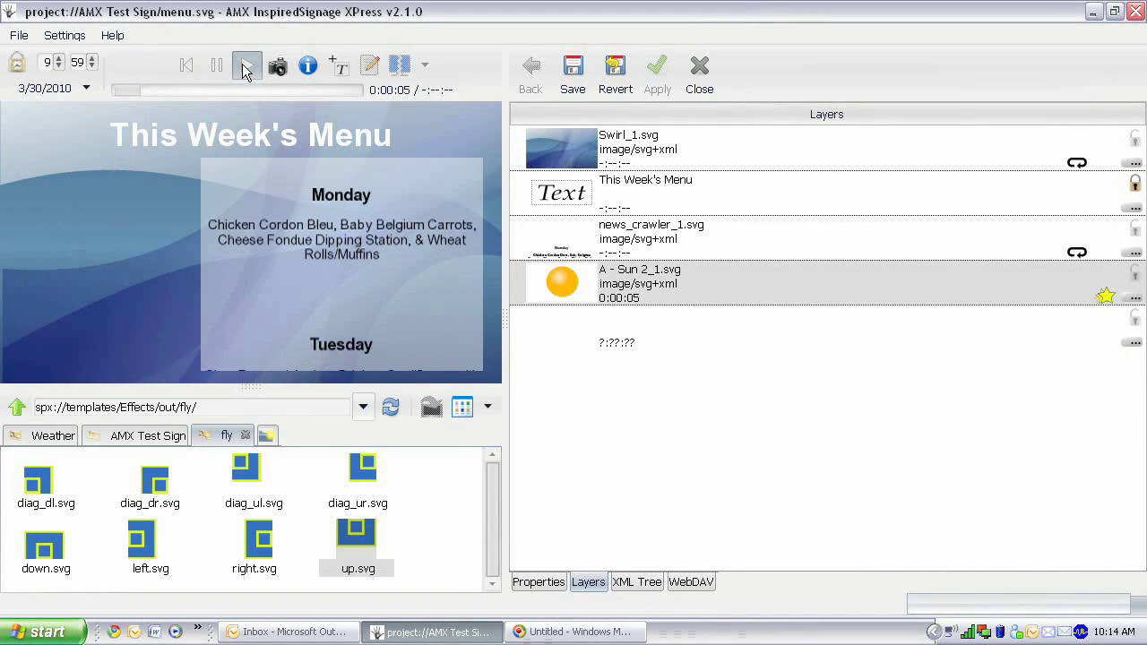
pyautogui.click(216, 65)
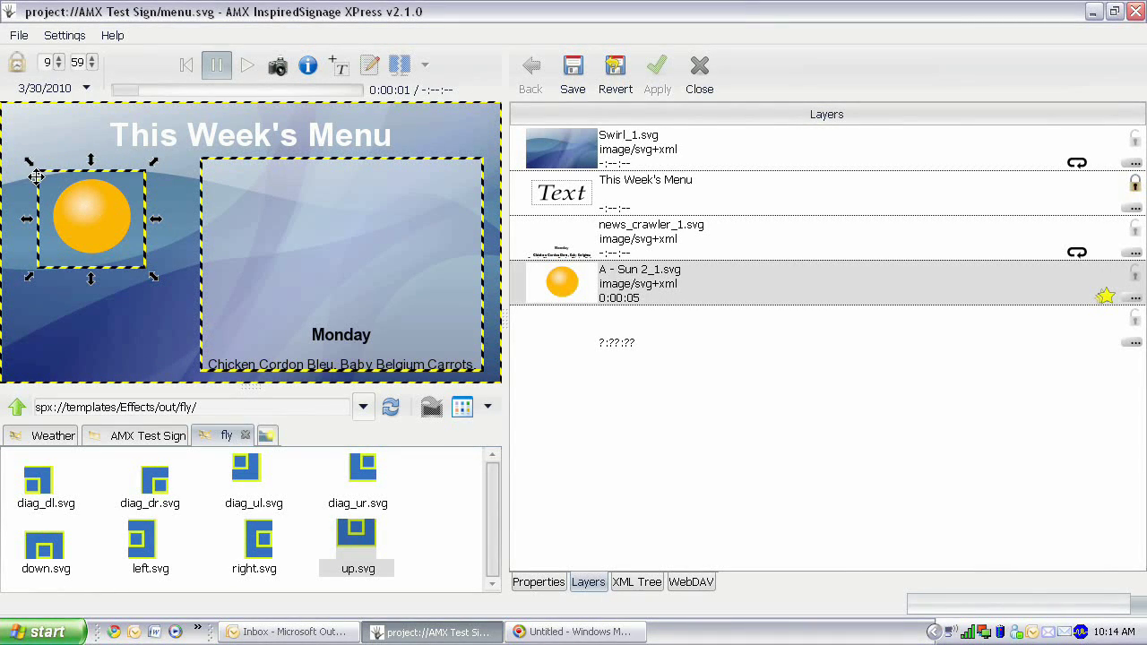
# Stretch the sun's frame vertically to nearly the full page height and shift it up so the sun sits beside the menu box.
pyautogui.moveTo(89, 277); pyautogui.dragTo(84, 376)
pyautogui.click(82, 300)
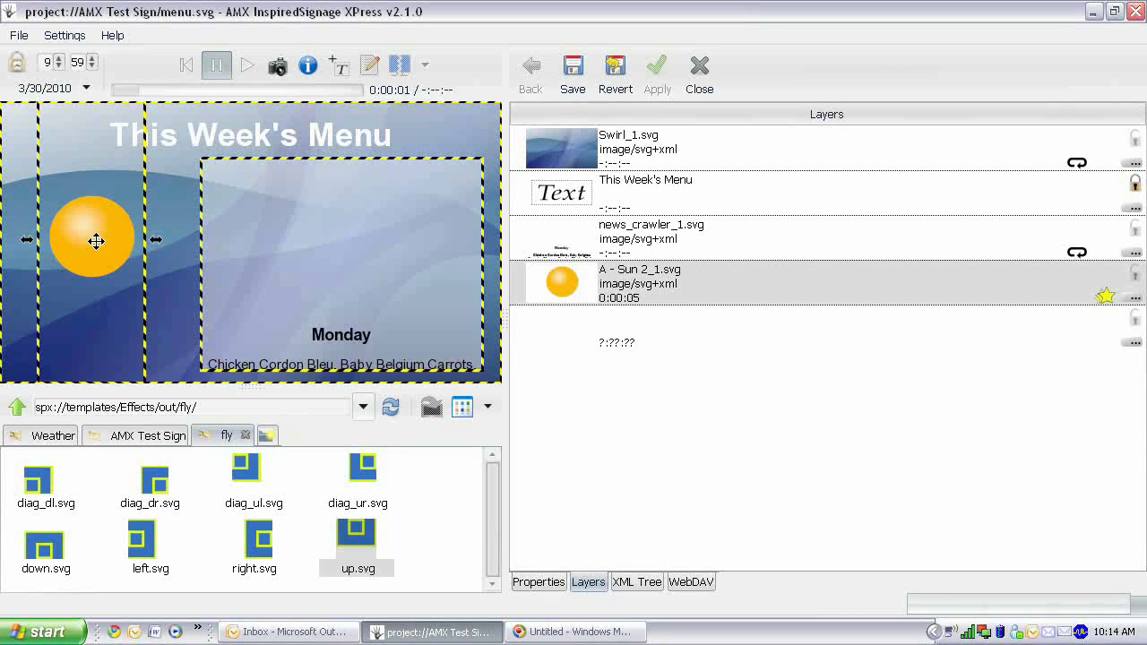
pyautogui.moveTo(96, 240); pyautogui.dragTo(93, 229)
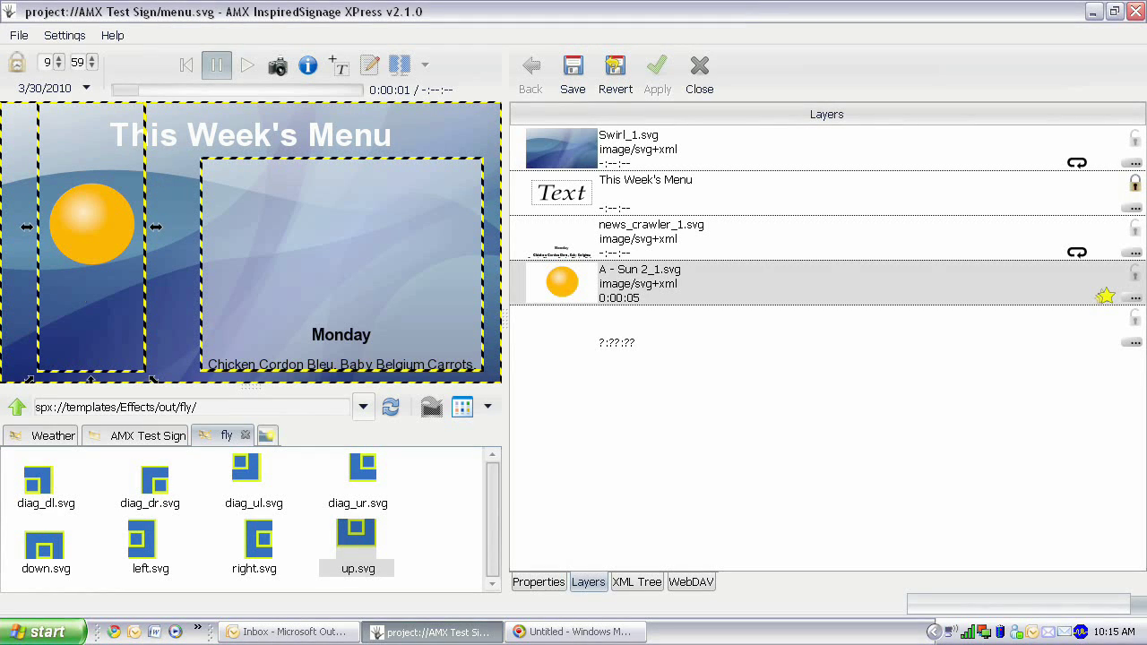
pyautogui.moveTo(88, 230); pyautogui.dragTo(87, 224)
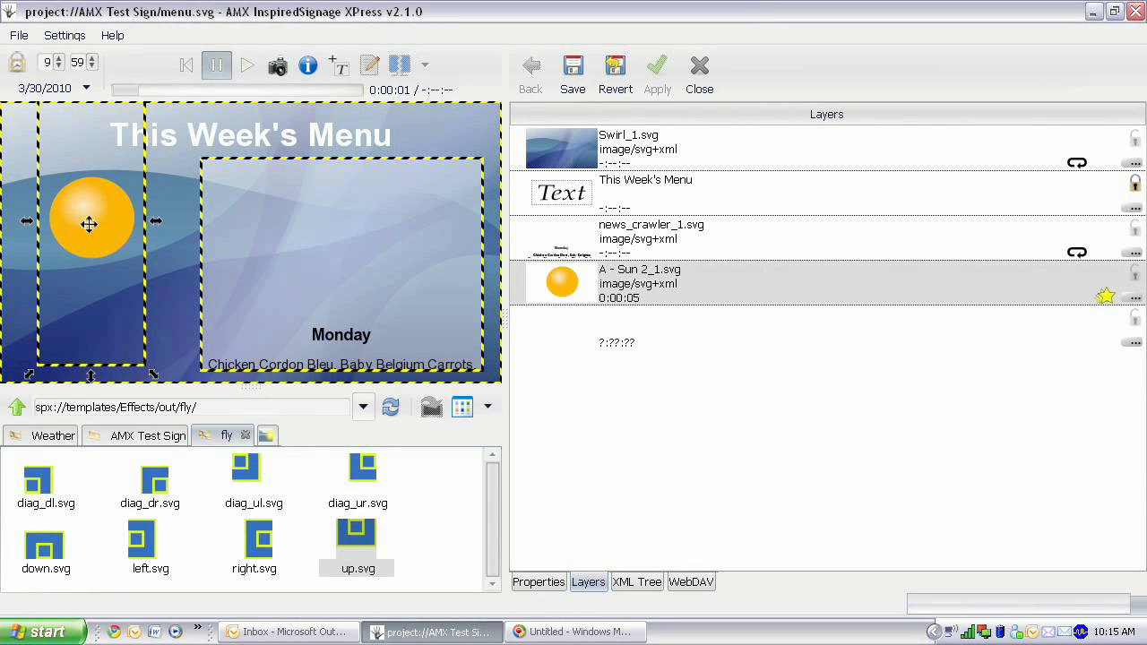
# Place the sun's frame across the full page height slightly further left, then replay the page from the start and pause it.
pyautogui.moveTo(88, 376); pyautogui.dragTo(81, 391)
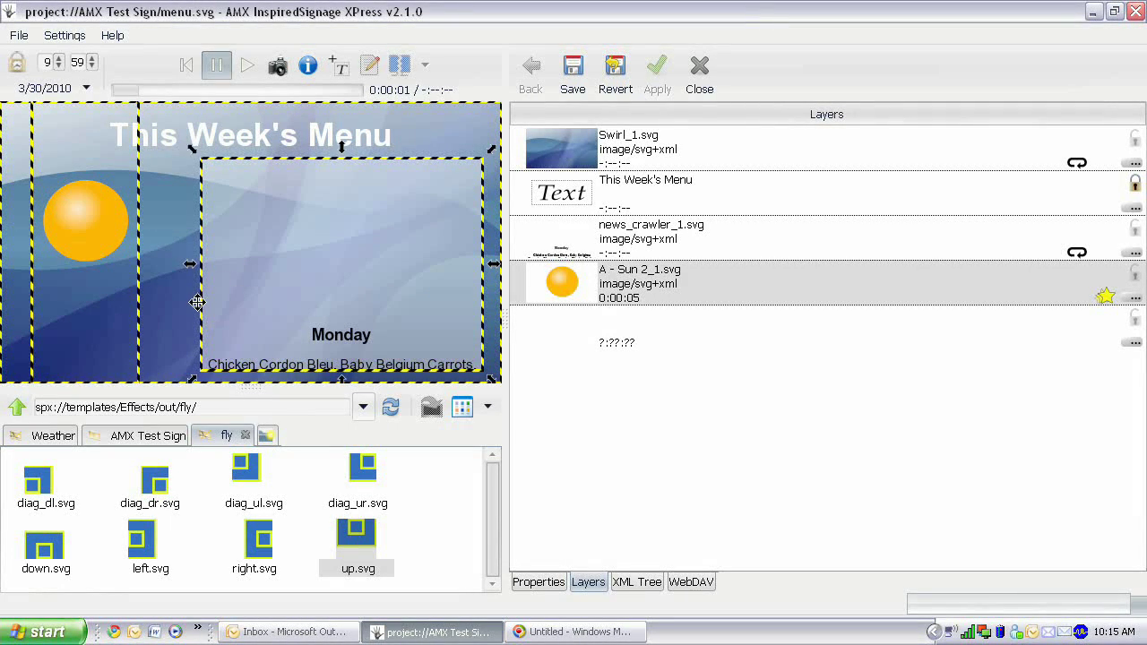
pyautogui.click(188, 65)
pyautogui.click(250, 65)
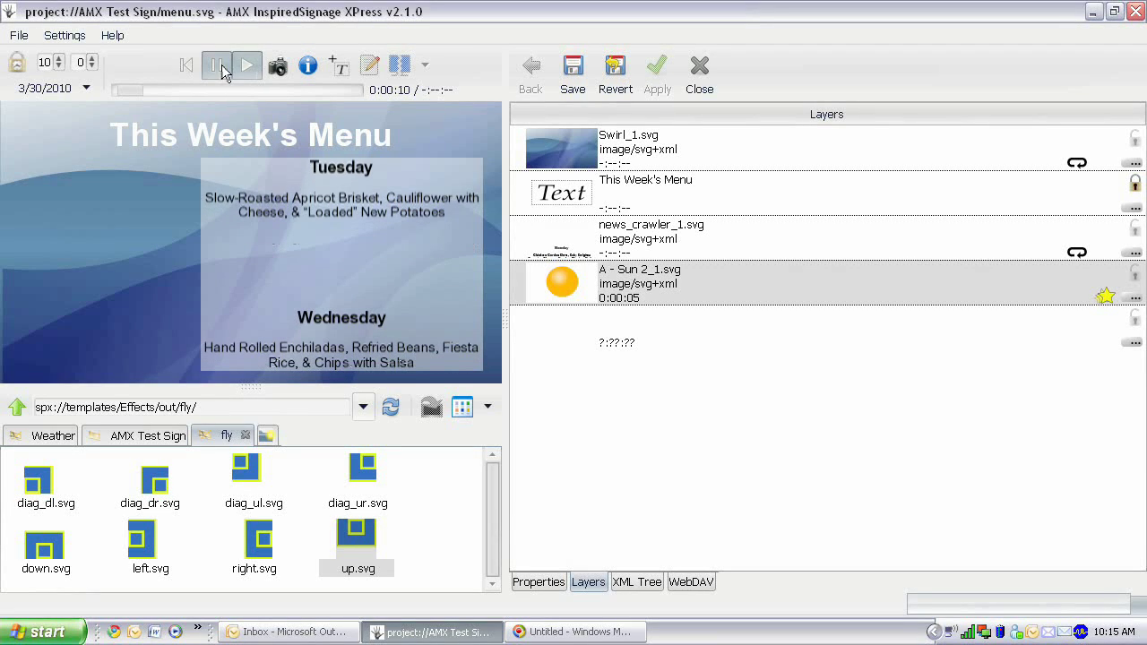
pyautogui.click(216, 64)
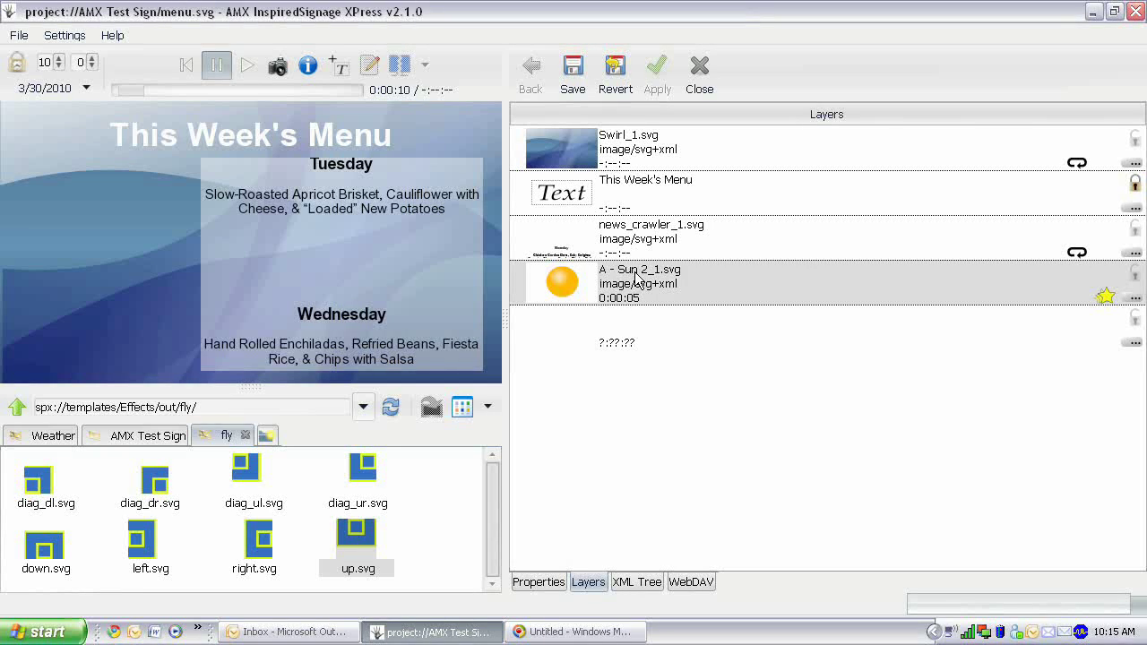
# Delete the A - Sun 2_1.svg layer from the menu page and save the page.
pyautogui.rightClick(635, 278)
pyautogui.click(649, 316)
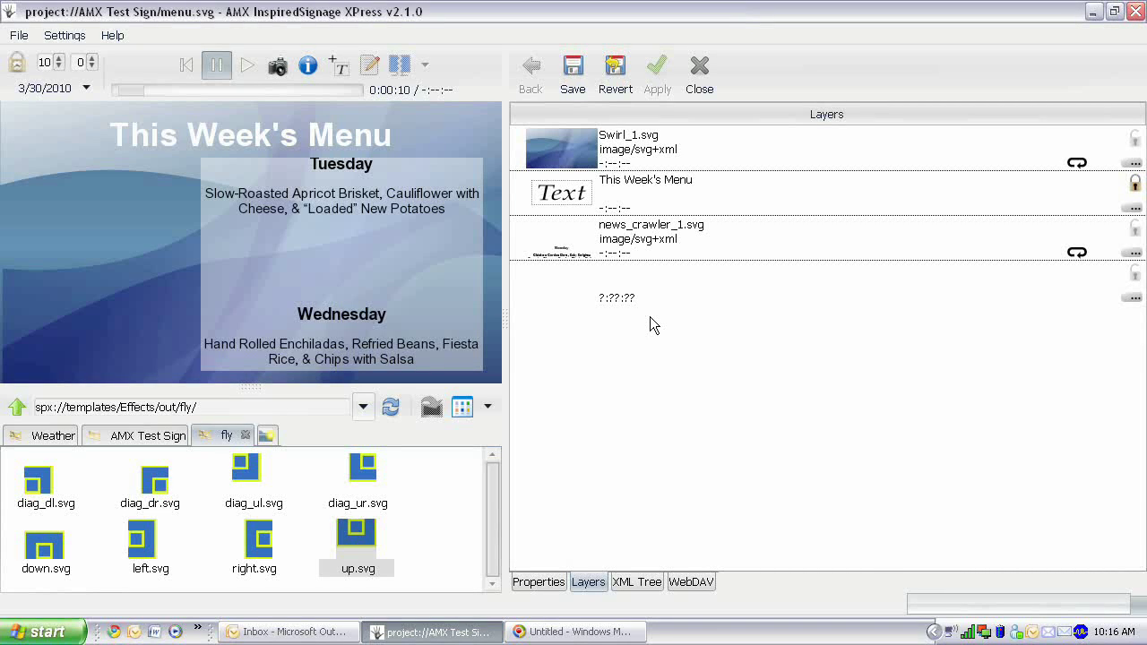
pyautogui.click(574, 72)
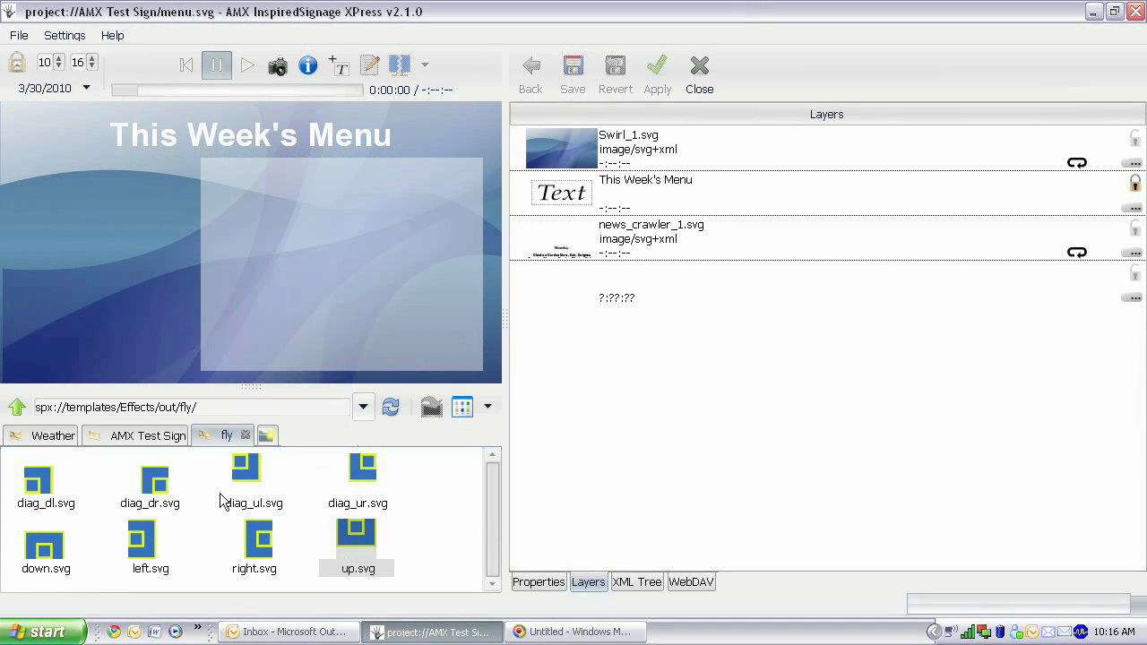
# Create a new SVG file with aspect 9:16 in the AMX Test Sign project folder.
pyautogui.click(164, 439)
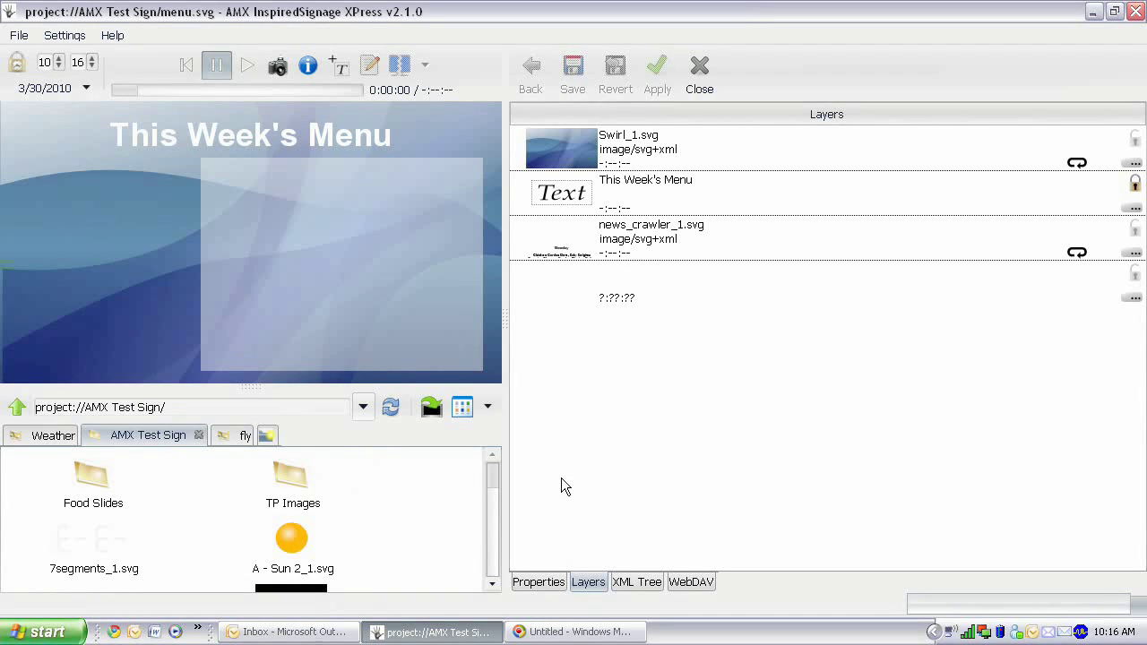
pyautogui.moveTo(493, 476); pyautogui.dragTo(495, 516)
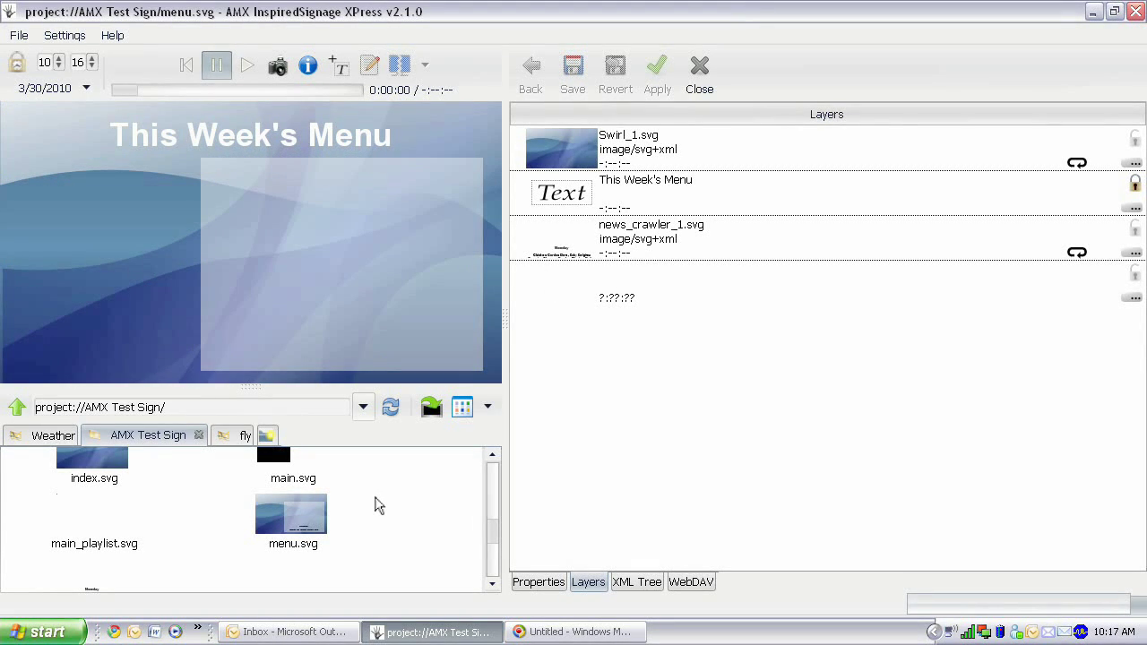
pyautogui.rightClick(377, 504)
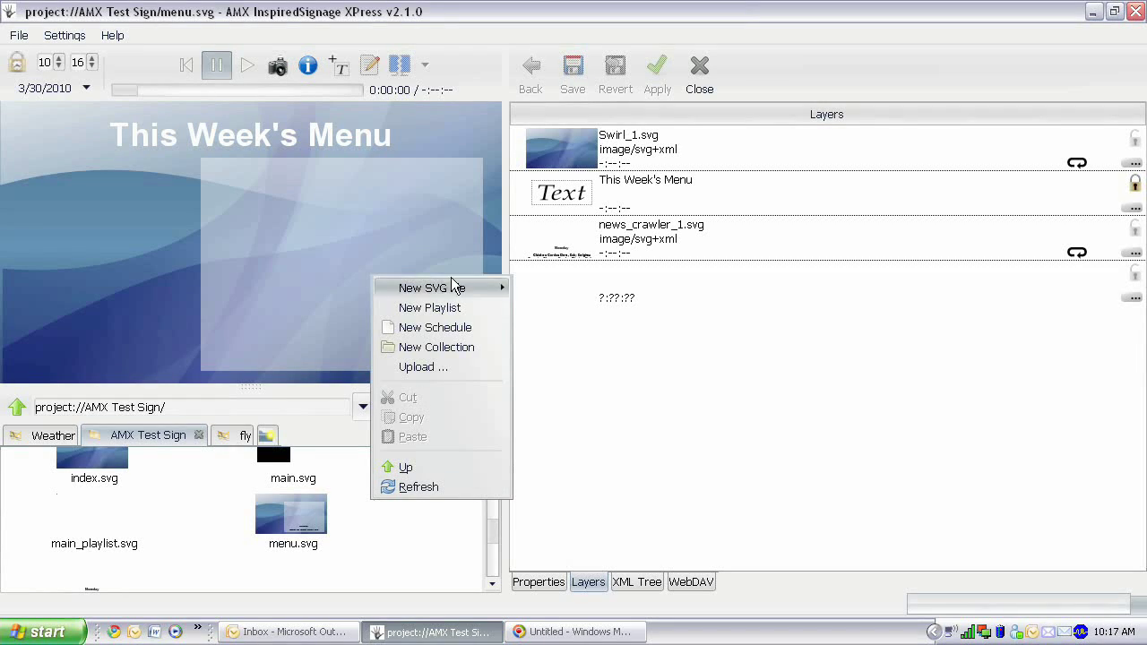
pyautogui.moveTo(457, 296)
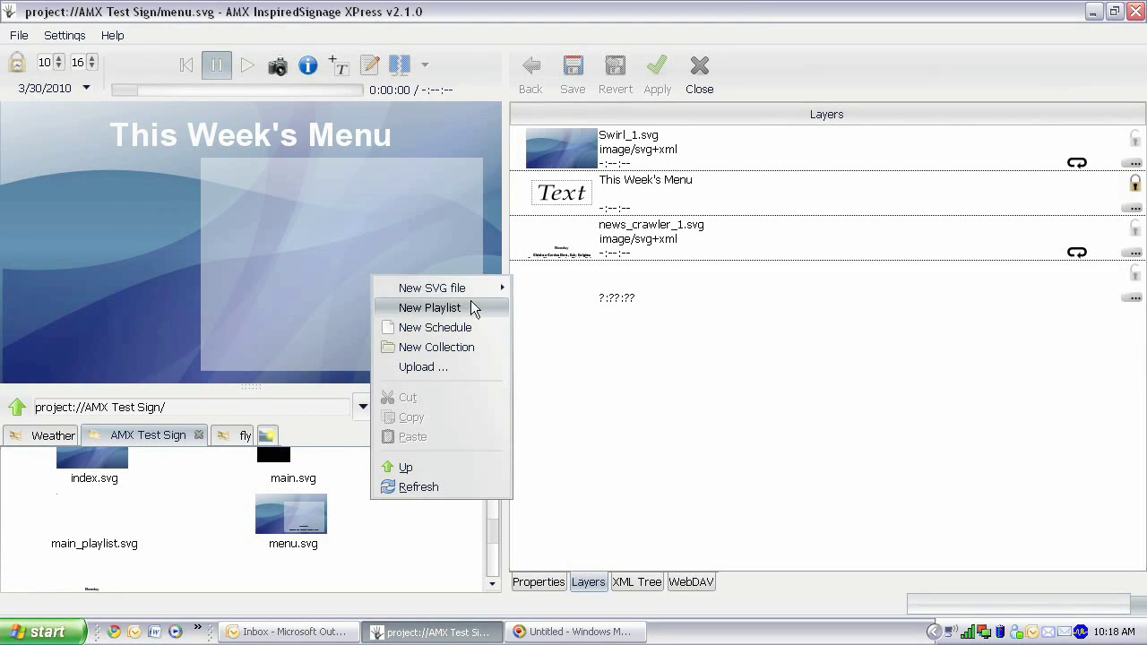
pyautogui.moveTo(484, 287)
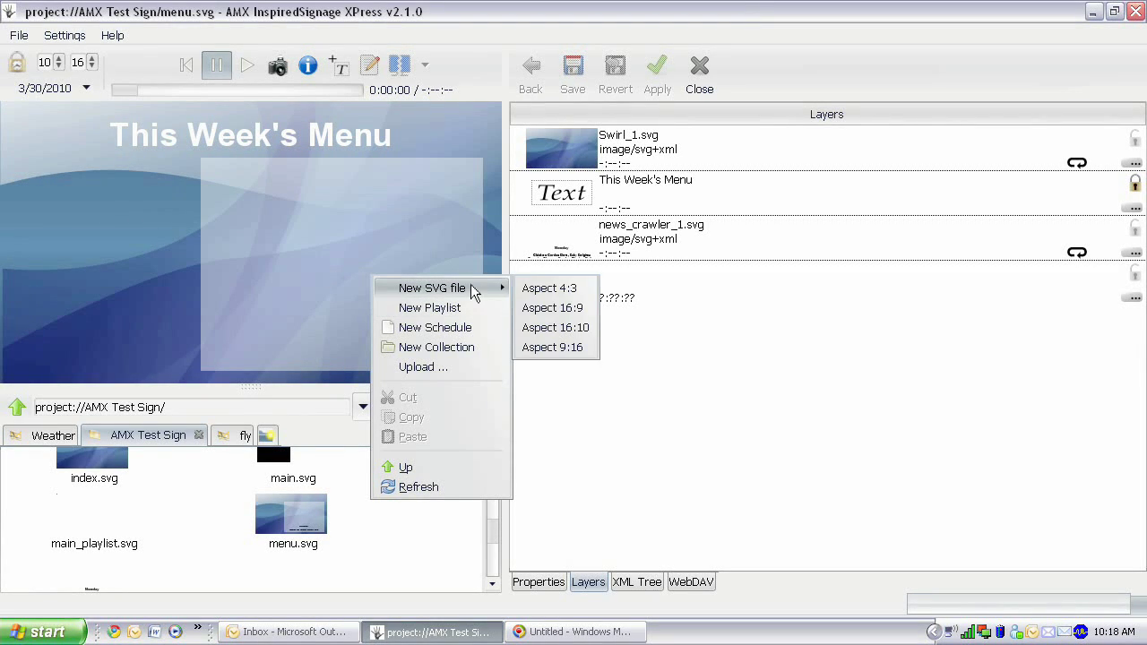
pyautogui.click(580, 349)
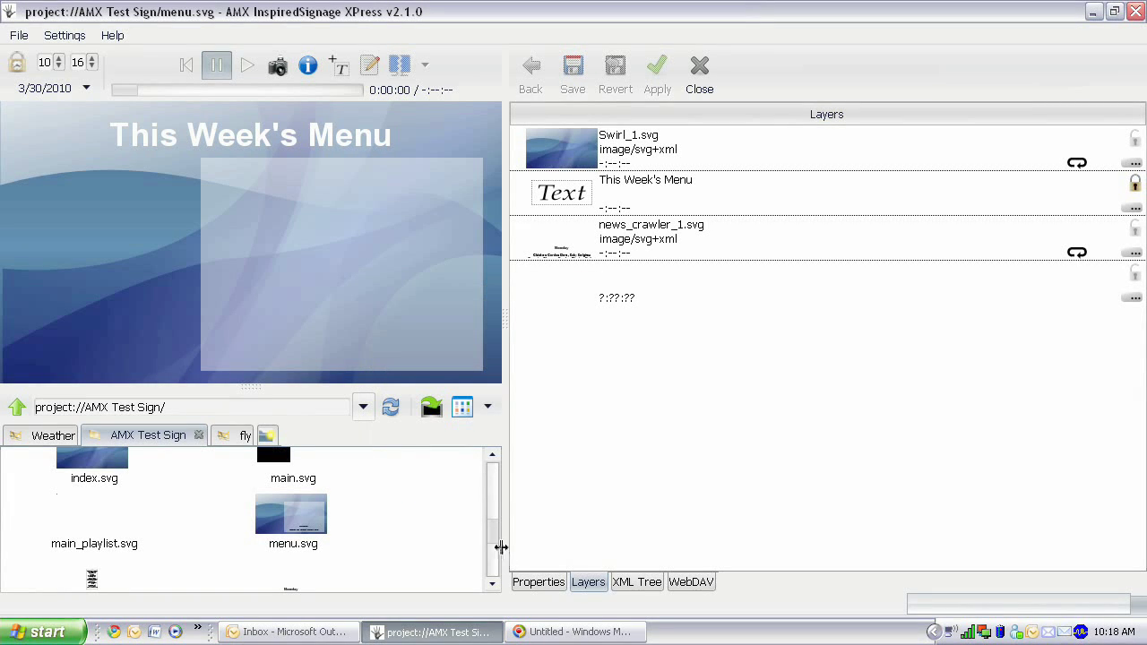
# Rename new_9_16.svg in the project folder to logo effect.svg.
pyautogui.moveTo(497, 536)
pyautogui.mouseDown()
pyautogui.moveTo(494, 556)
pyautogui.moveTo(495, 538)
pyautogui.mouseUp()
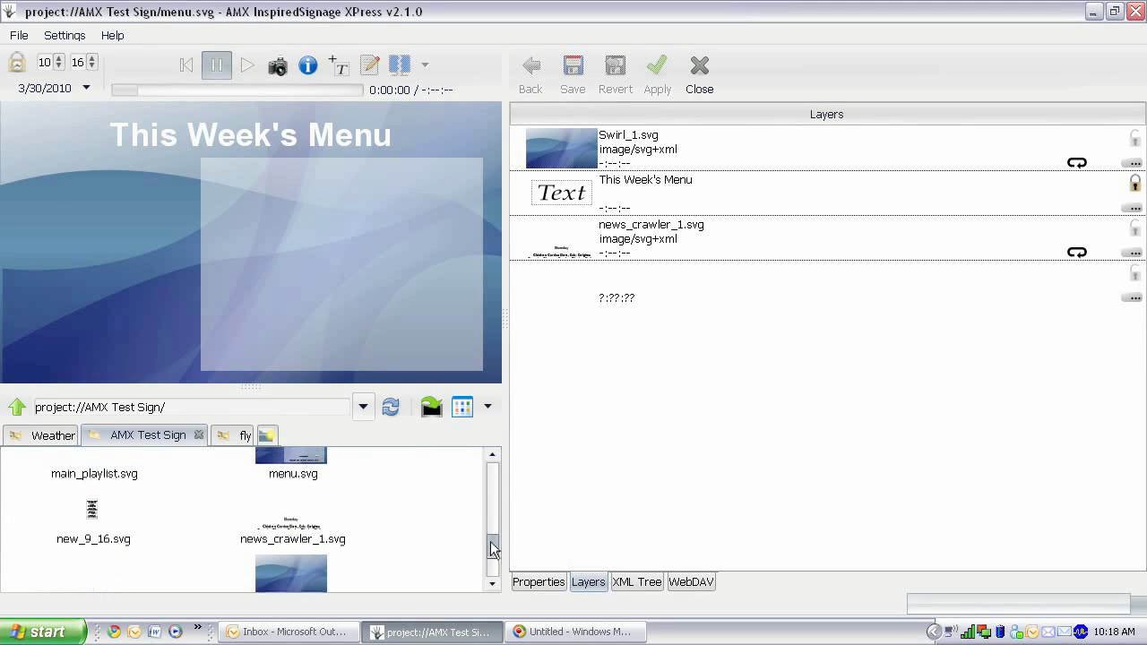
pyautogui.click(94, 523)
pyautogui.rightClick(95, 522)
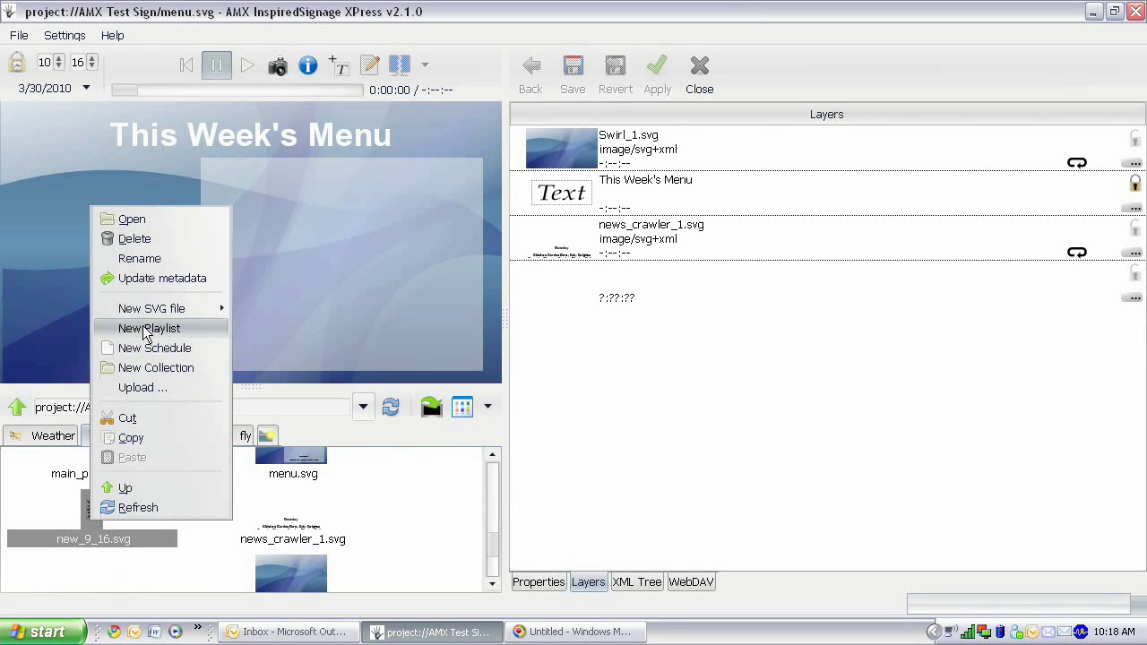
pyautogui.click(126, 258)
pyautogui.hotkey('shift', 'Right')
pyautogui.hotkey('shift', 'Right')
pyautogui.hotkey('shift', 'Right')
pyautogui.hotkey('shift', 'Right')
pyautogui.hotkey('shift', 'Right')
pyautogui.hotkey('shift', 'Right')
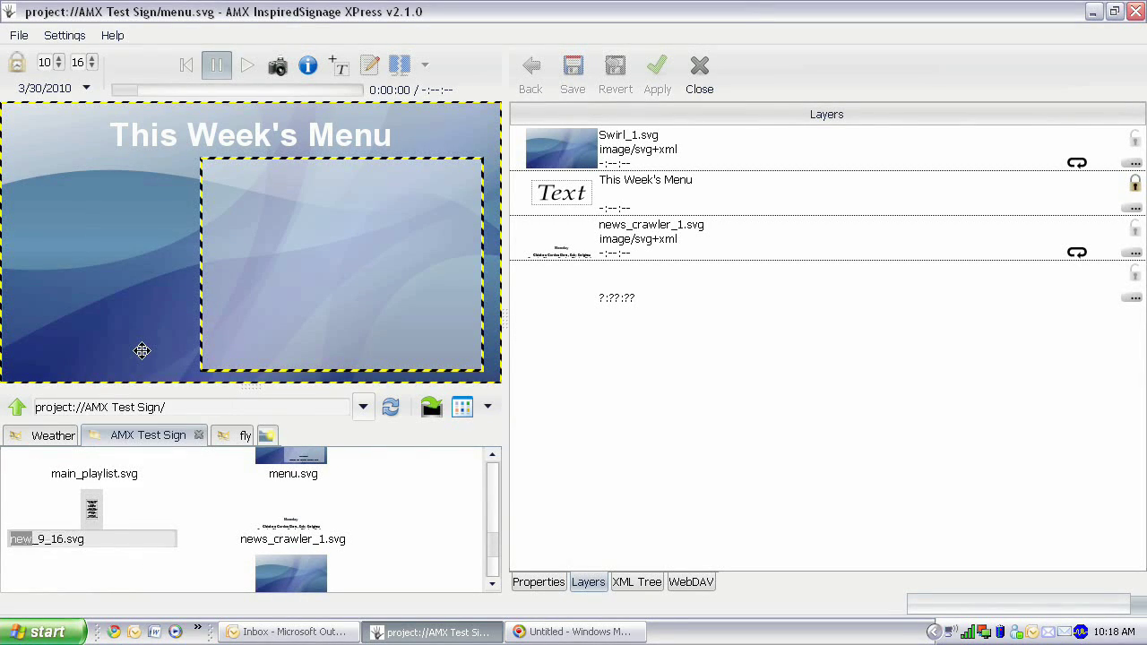
pyautogui.write('logo_effects')
pyautogui.press('Return')
# Open logo effect.svg for editing and set the preview orientation to Vertical.
pyautogui.scroll(3, 492, 527)
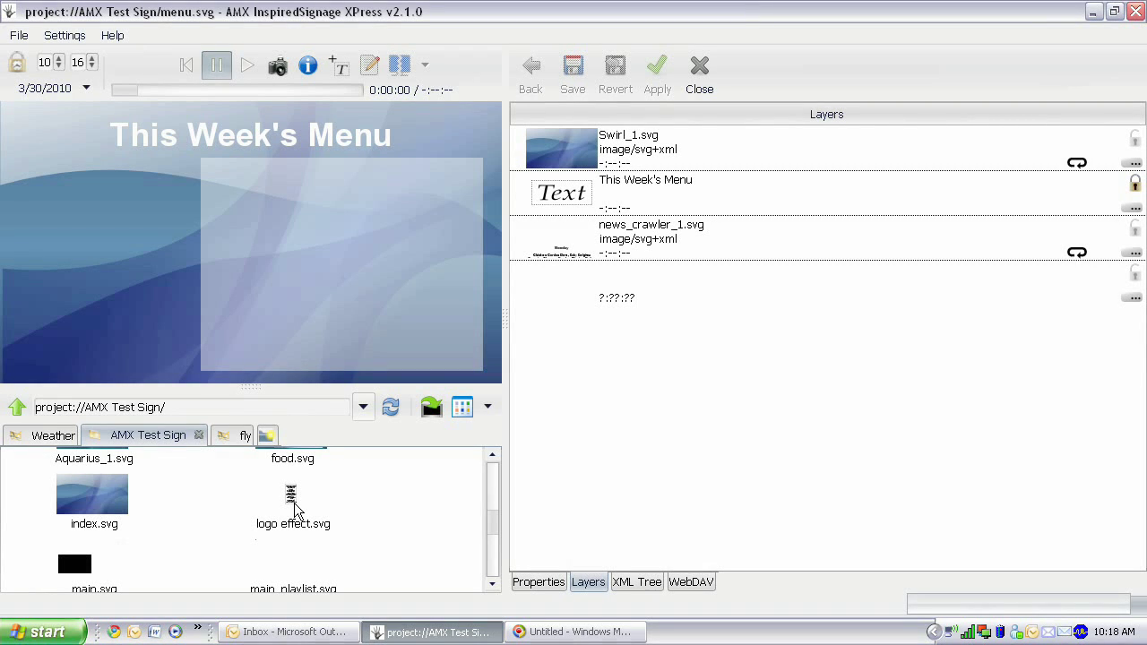
pyautogui.doubleClick(296, 511)
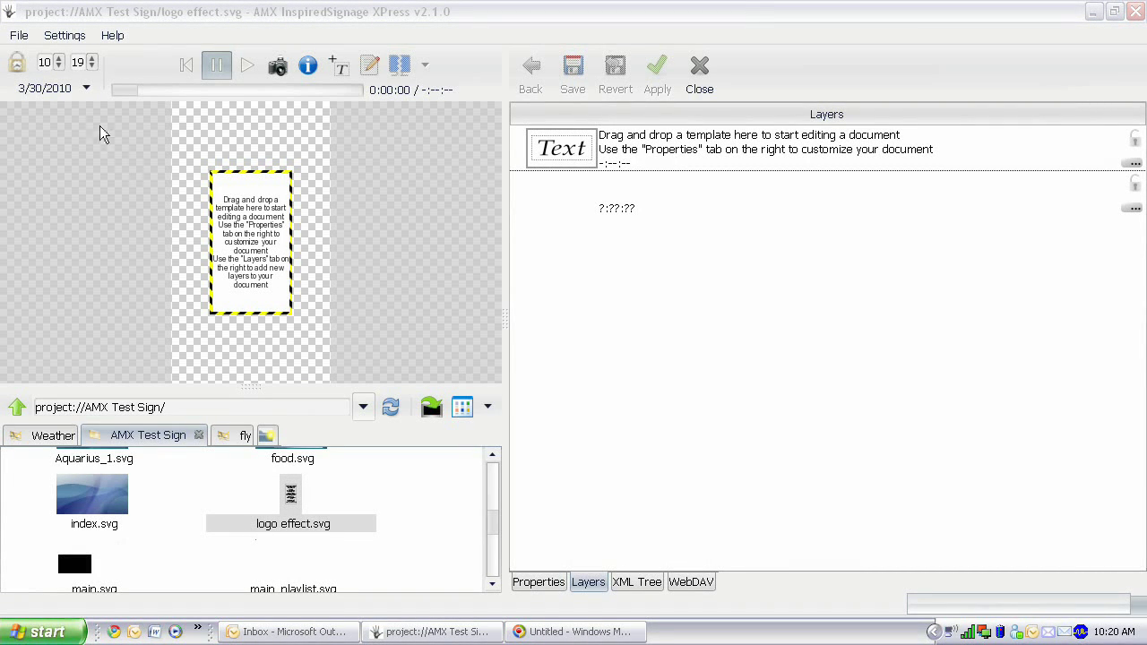
pyautogui.click(63, 35)
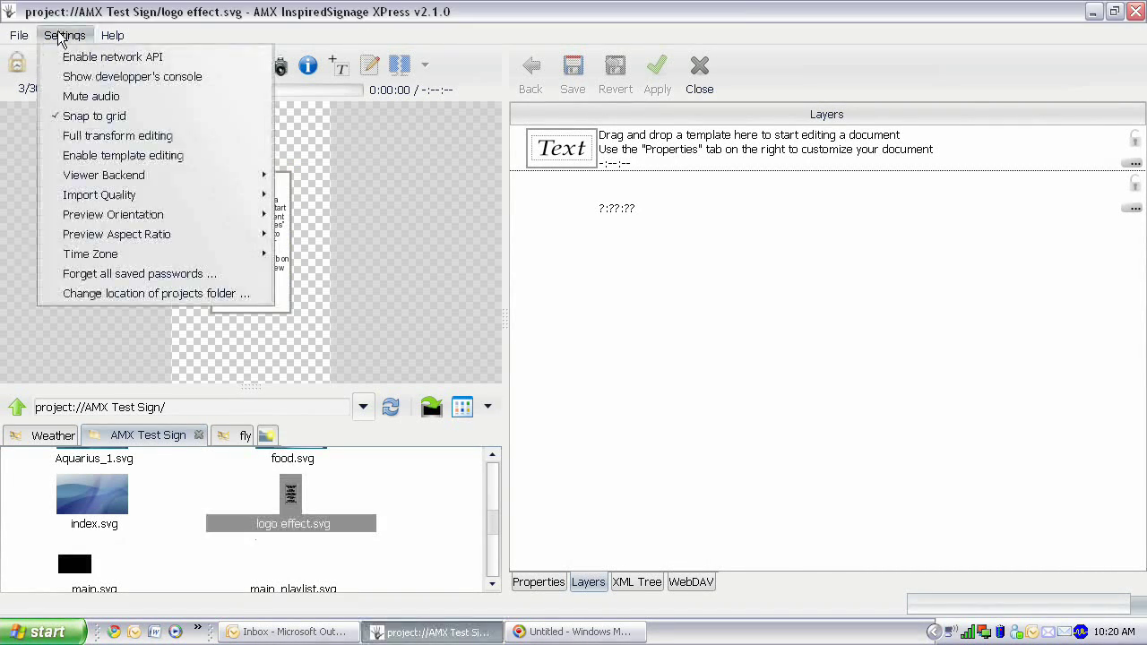
pyautogui.moveTo(172, 216)
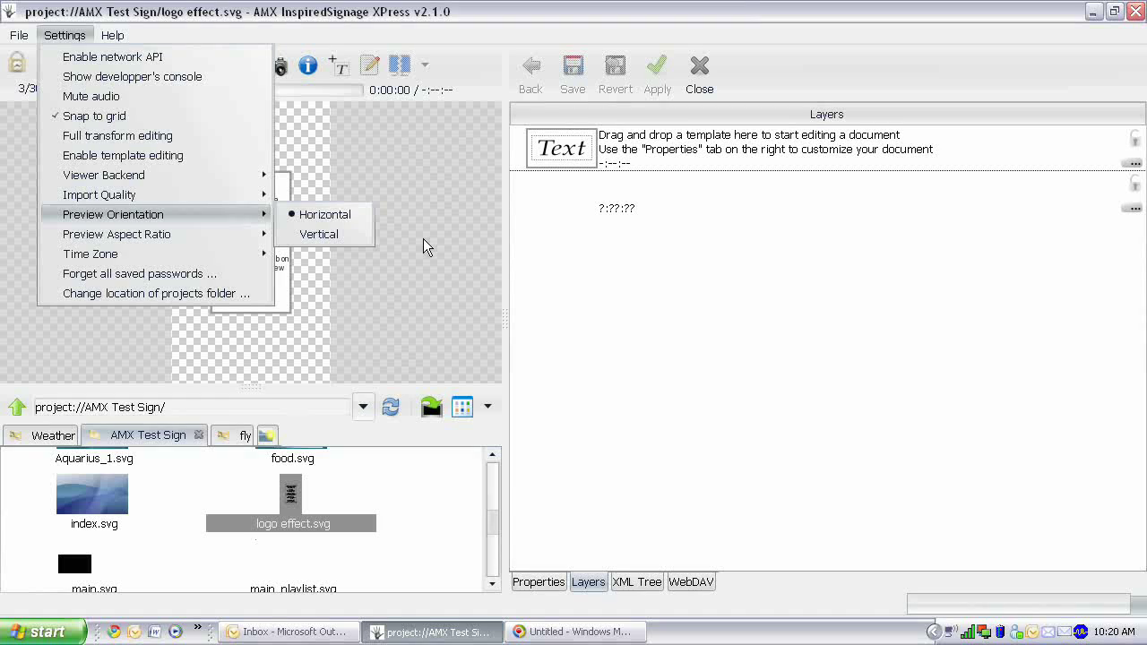
pyautogui.click(305, 234)
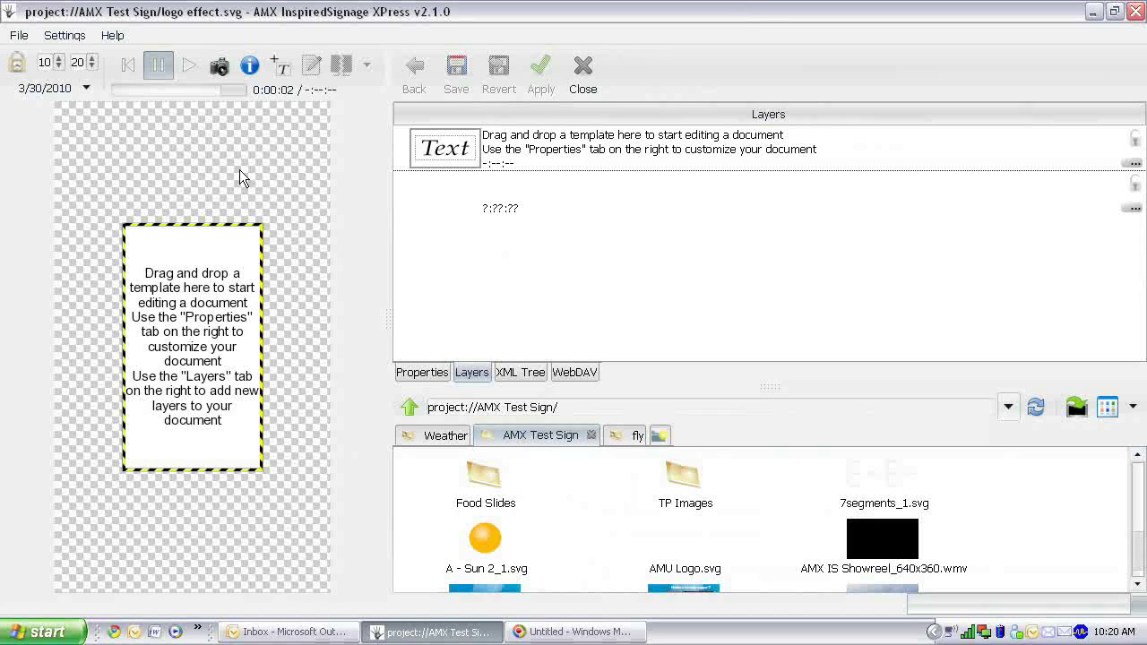
# Delete the placeholder text layer and place AMU Logo.svg from the project folder on the empty page.
pyautogui.click(538, 133)
pyautogui.rightClick(538, 132)
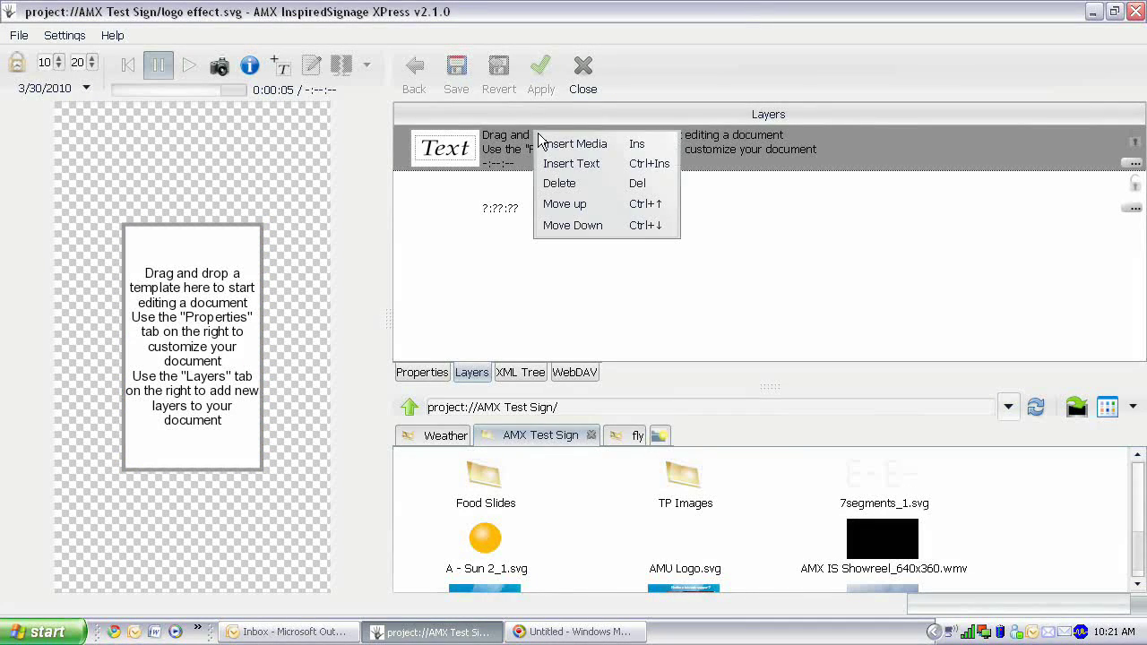
pyautogui.click(563, 184)
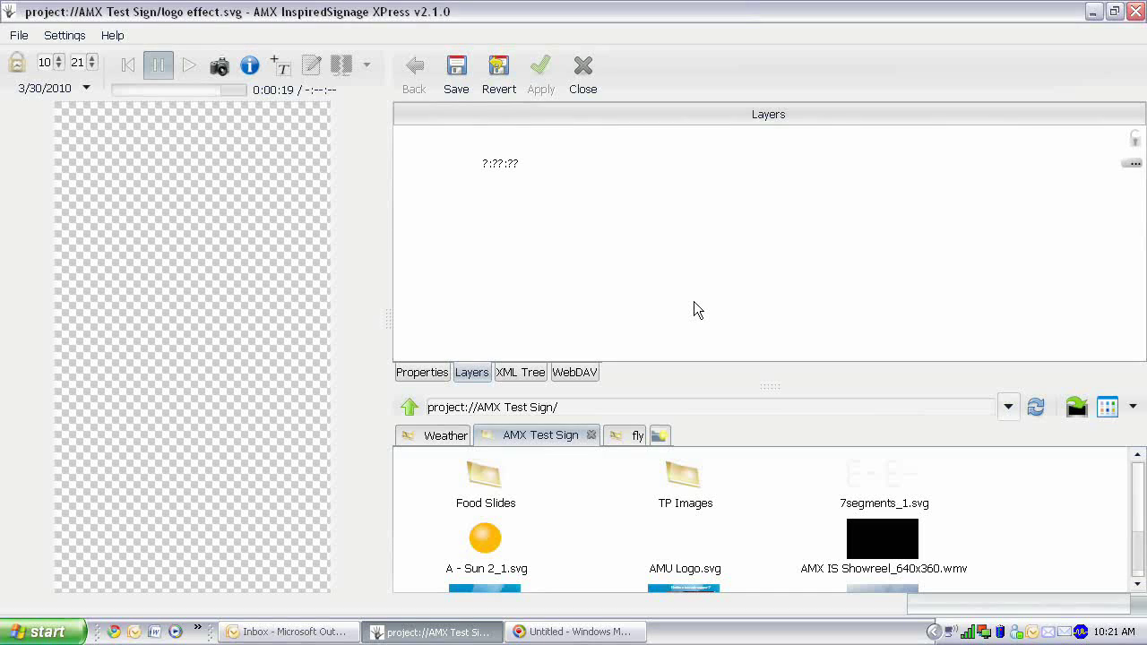
pyautogui.click(683, 543)
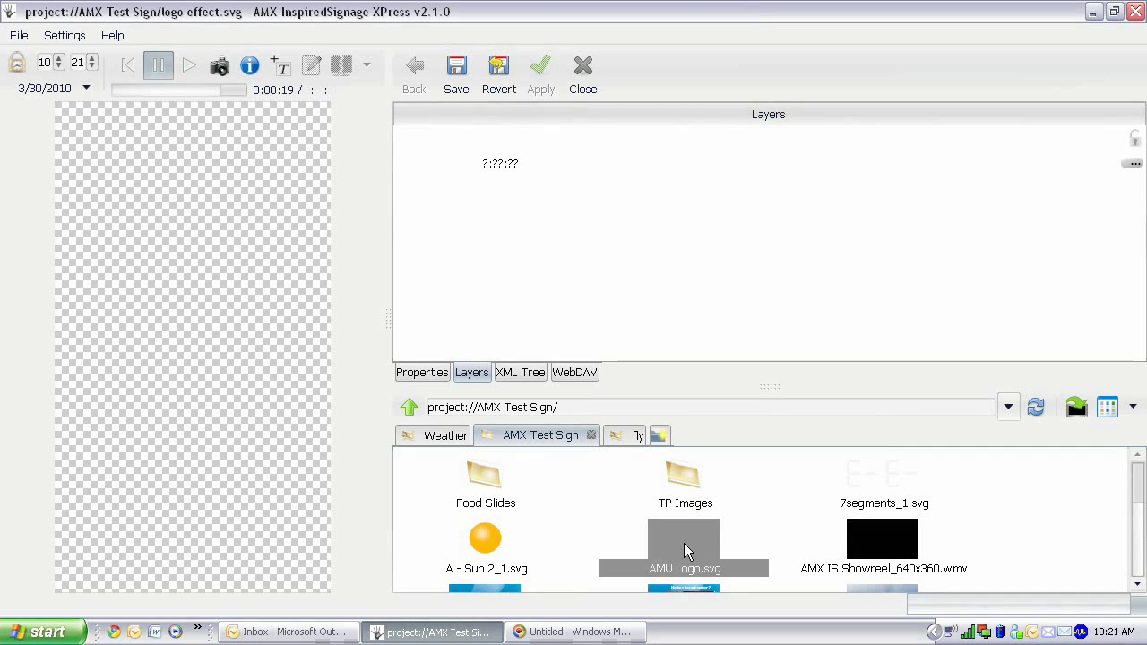
pyautogui.moveTo(684, 543); pyautogui.dragTo(178, 304)
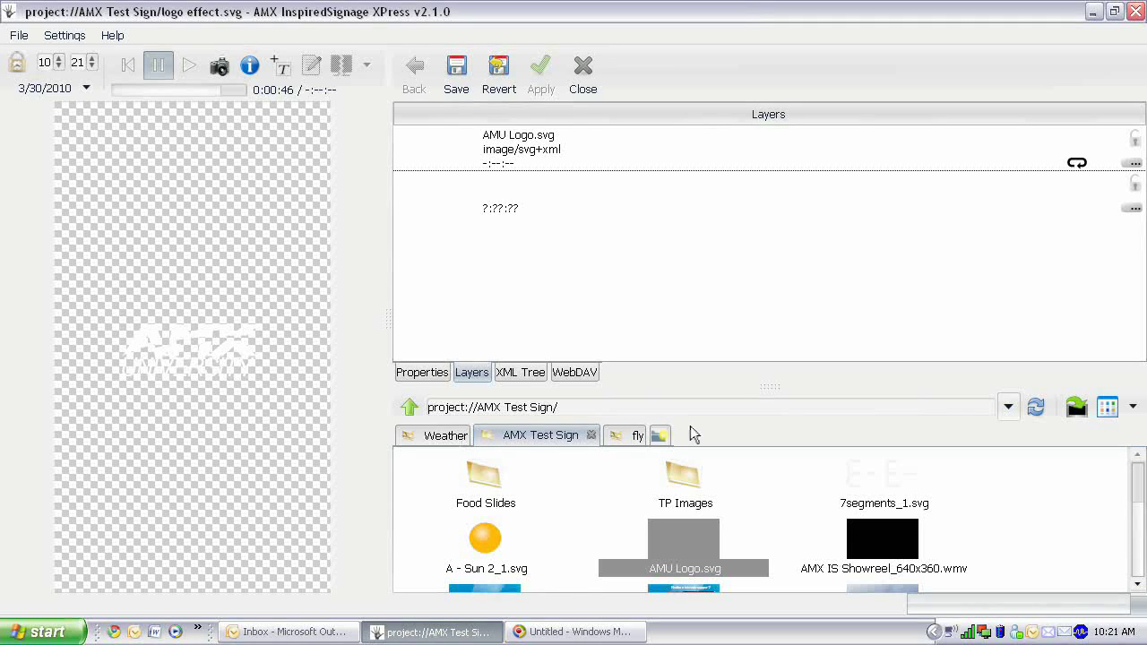
# Add the Diagonal Gradient 1.svg background from the 9_16 background templates to the page.
pyautogui.click(657, 437)
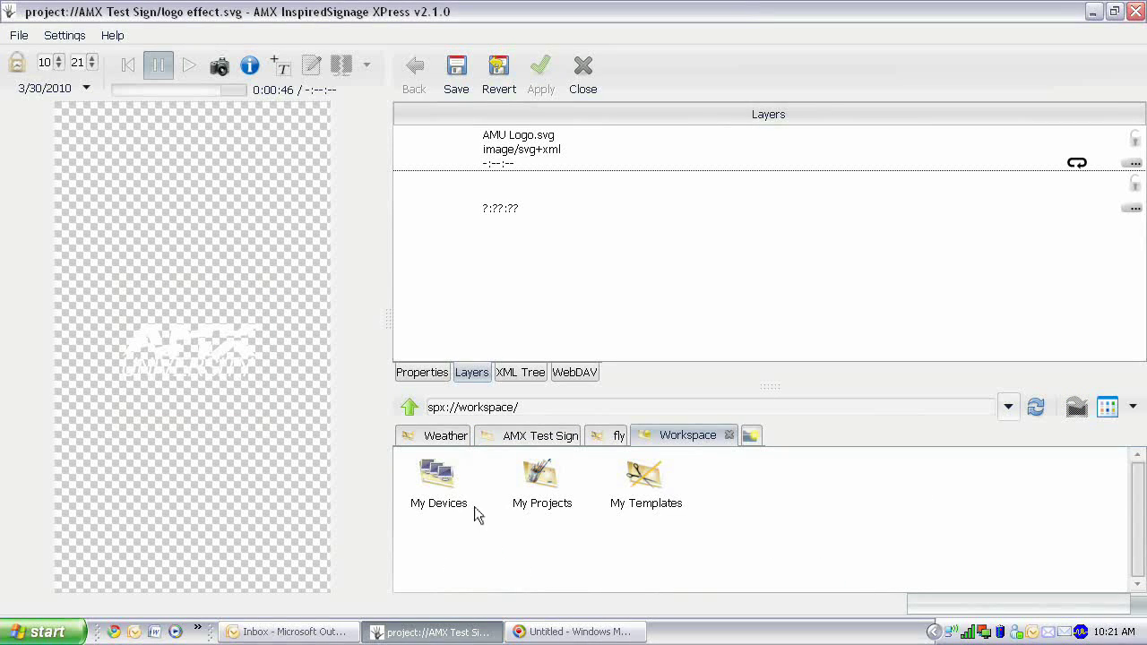
pyautogui.doubleClick(624, 490)
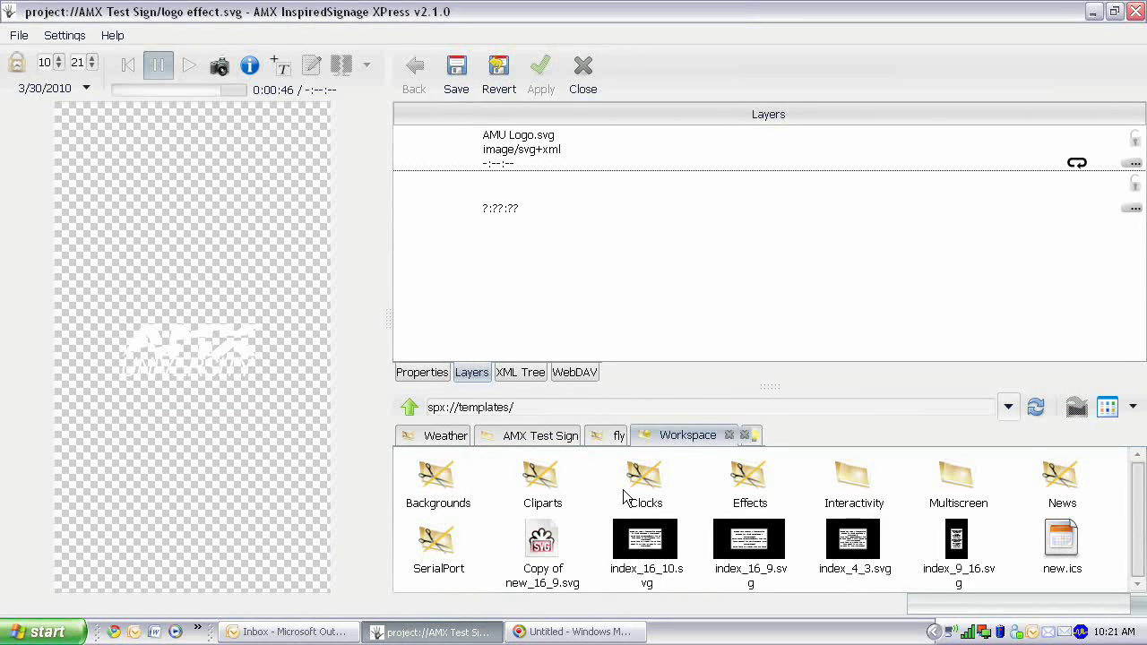
pyautogui.doubleClick(438, 475)
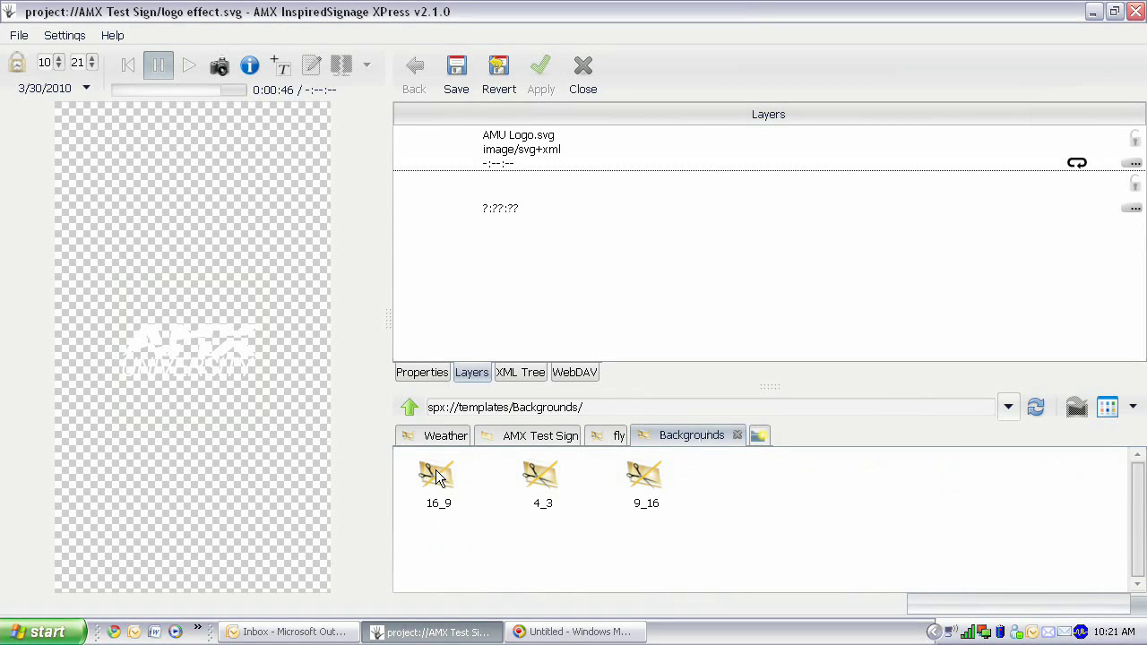
pyautogui.doubleClick(646, 473)
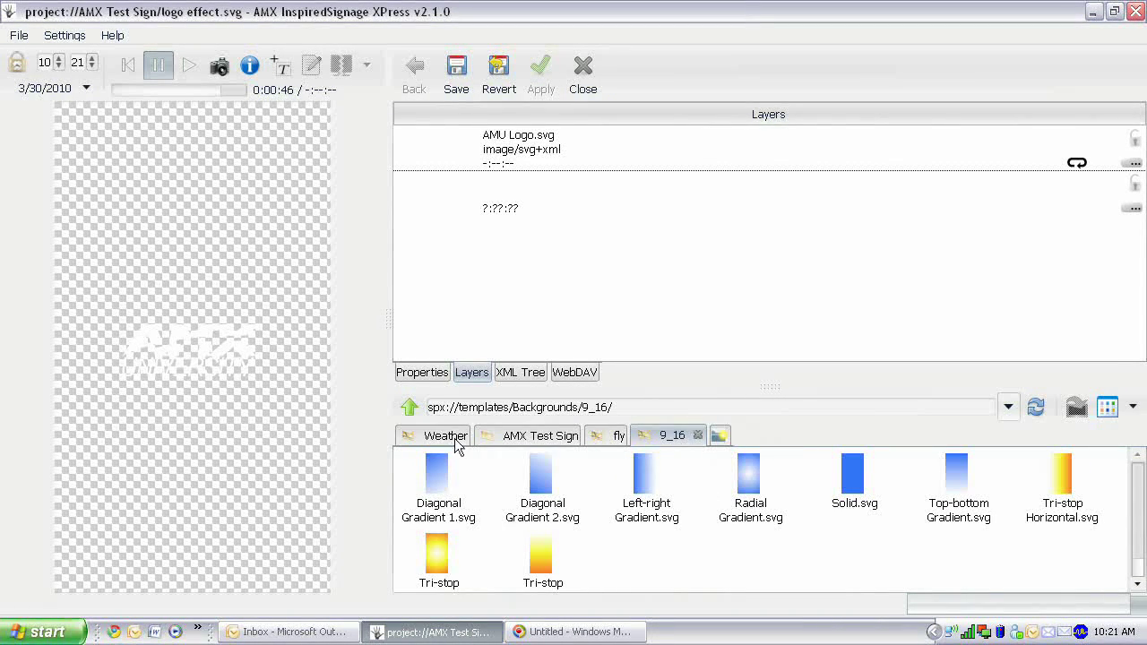
pyautogui.click(431, 477)
pyautogui.moveTo(431, 477); pyautogui.dragTo(90, 166)
# Make the diagonal gradient full screen and move its layer behind the AMU Logo layer.
pyautogui.rightClick(197, 242)
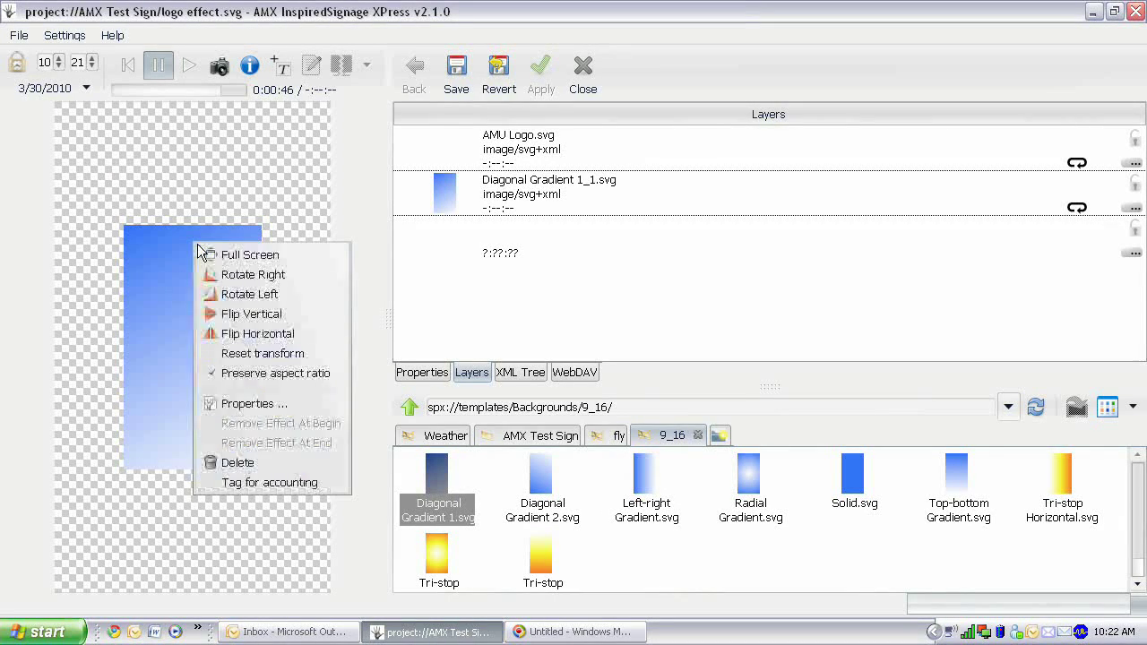
pyautogui.click(225, 253)
pyautogui.moveTo(525, 191); pyautogui.dragTo(525, 123)
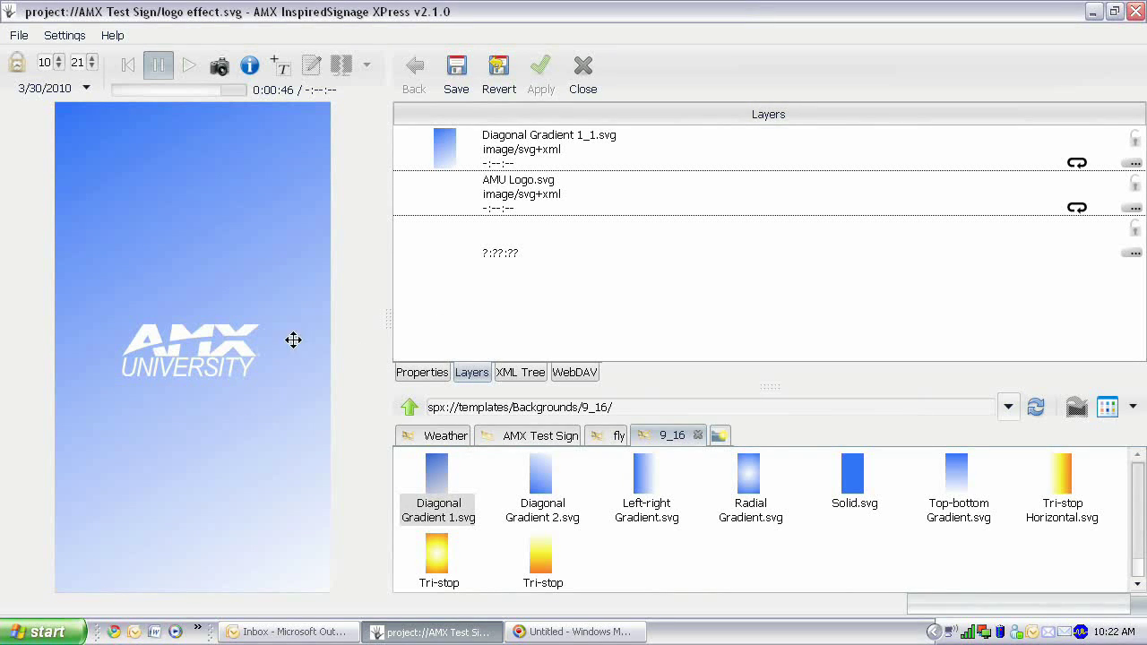
# Close the 9_16 templates and add more copies of AMU Logo.svg, spreading six logos of different sizes down the page.
pyautogui.click(697, 435)
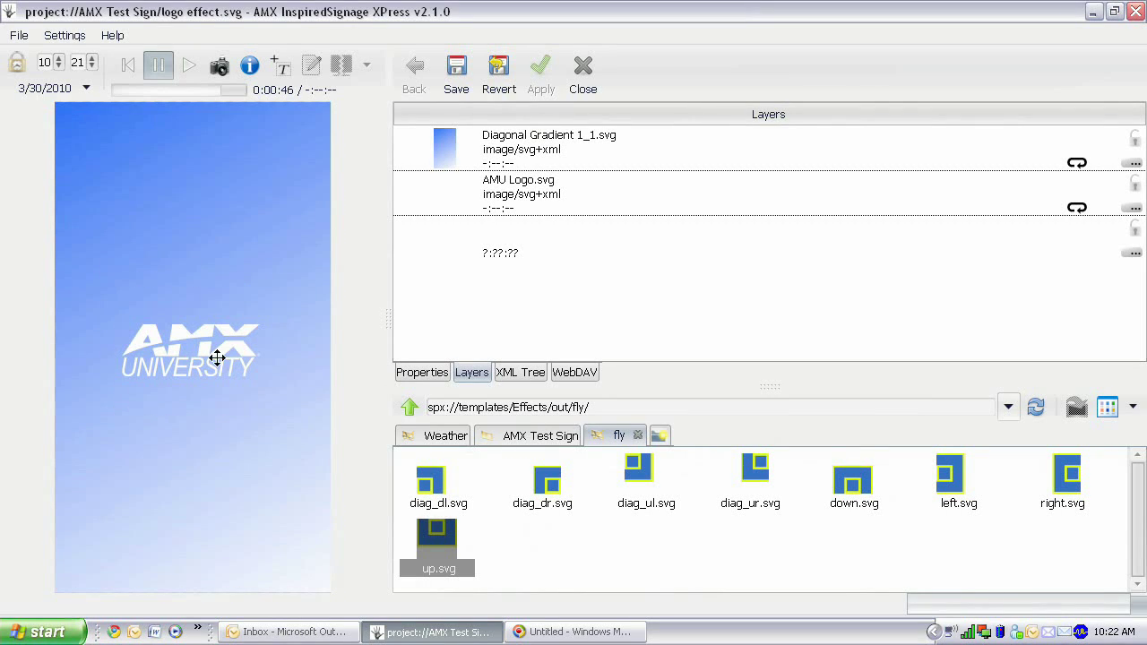
pyautogui.click(495, 437)
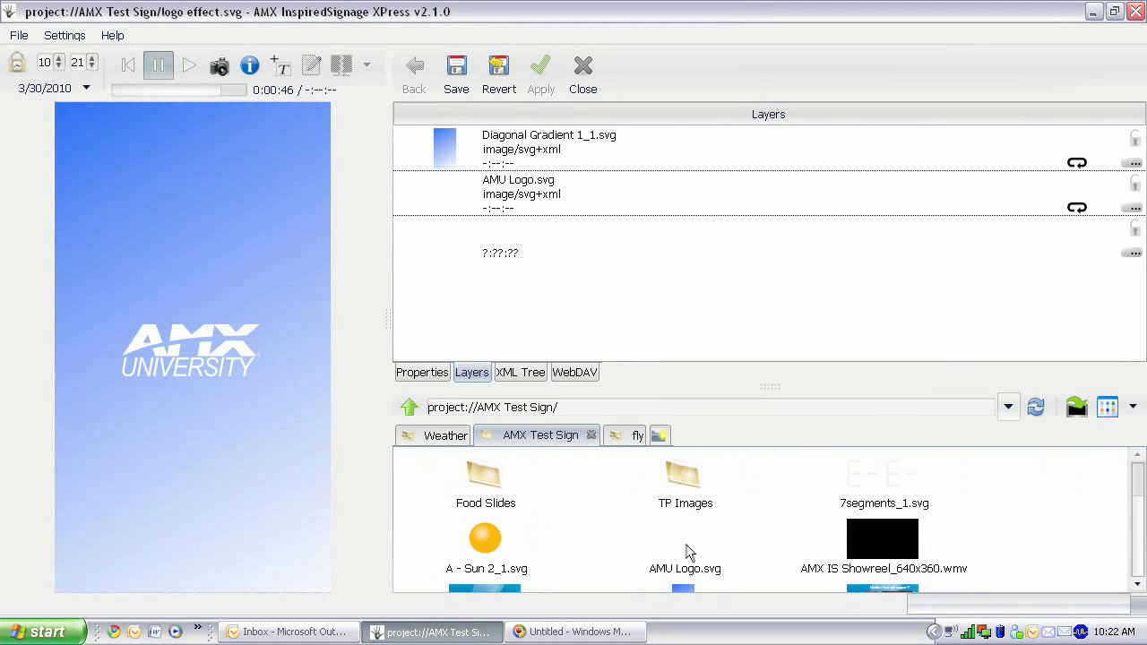
pyautogui.moveTo(687, 547); pyautogui.dragTo(174, 193)
pyautogui.click(207, 321)
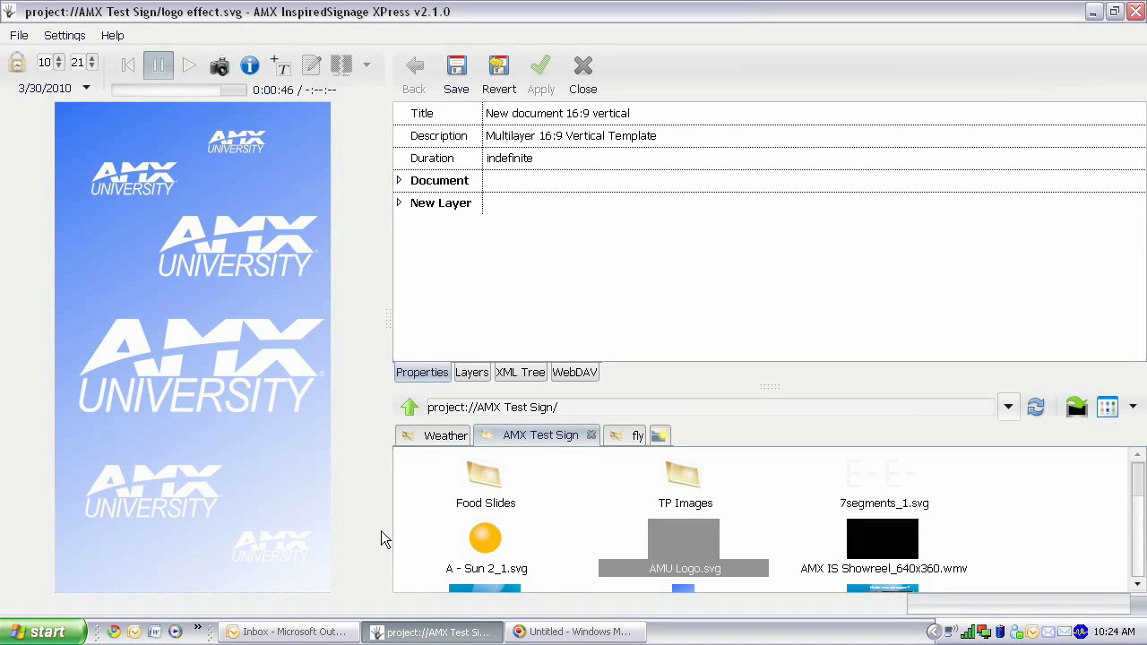
pyautogui.hotkey('ctrl', 'a')
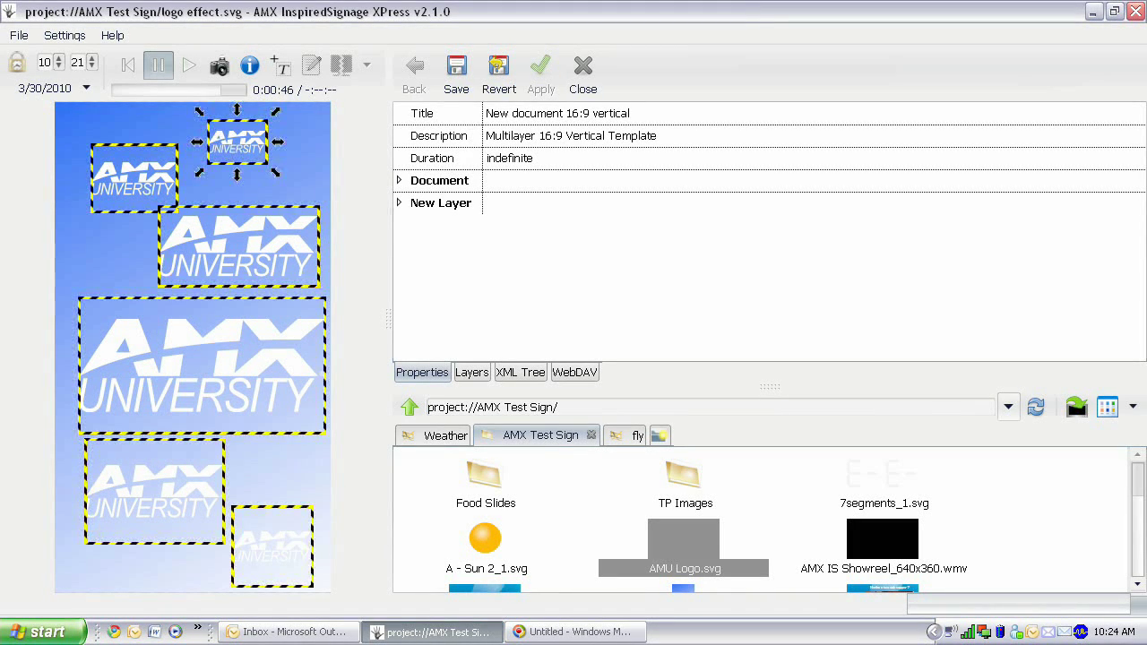
pyautogui.press('Escape')
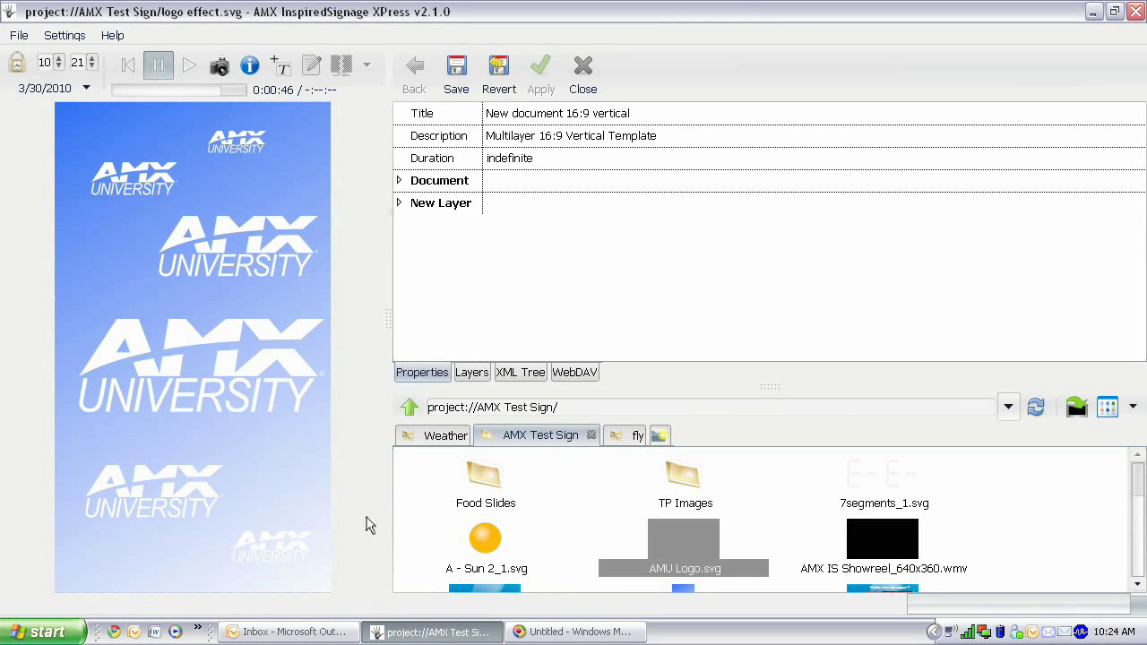
# Browse the effects templates from the outgoing fly folder to the in folder.
pyautogui.click(632, 440)
pyautogui.hotkey('ctrl', 'a')
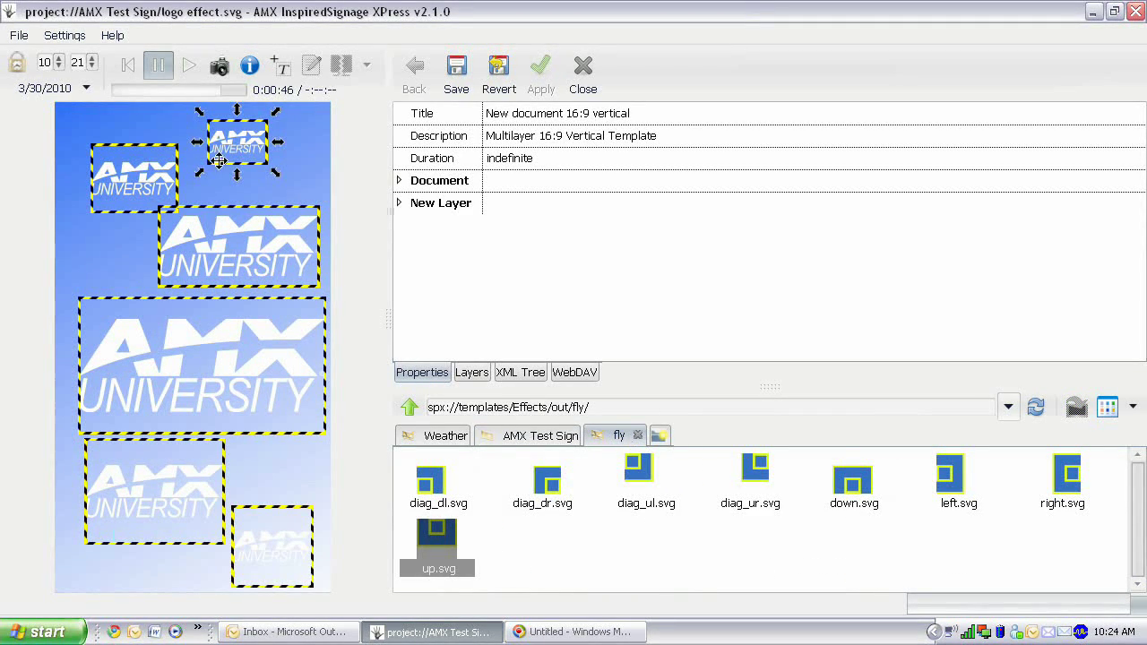
pyautogui.press('Escape')
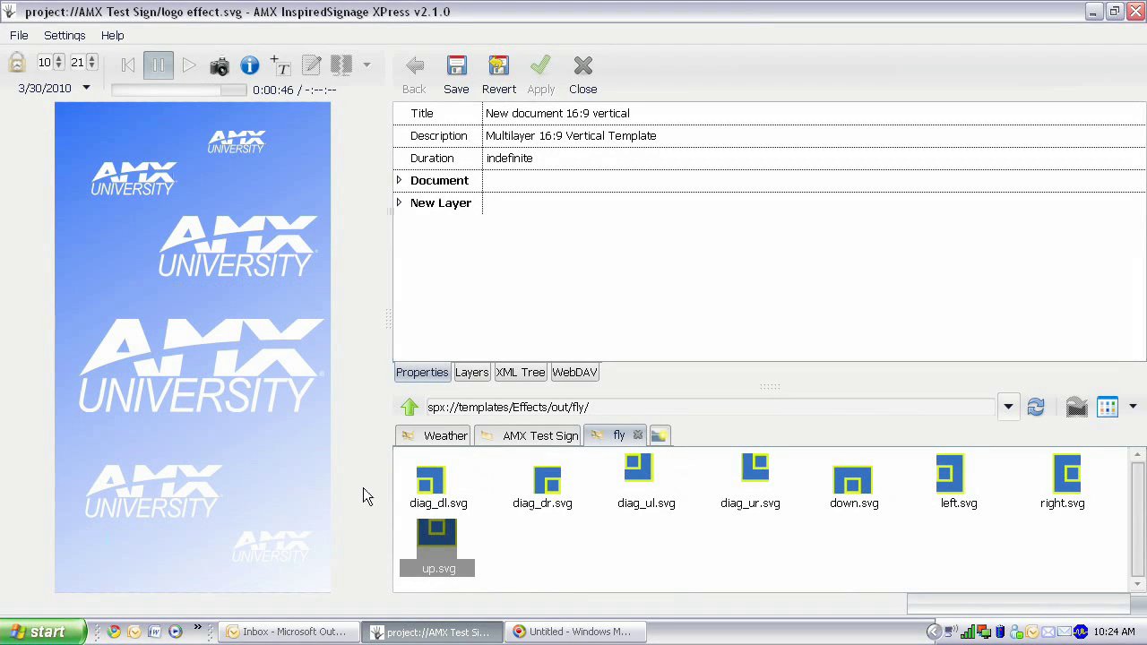
pyautogui.click(409, 406)
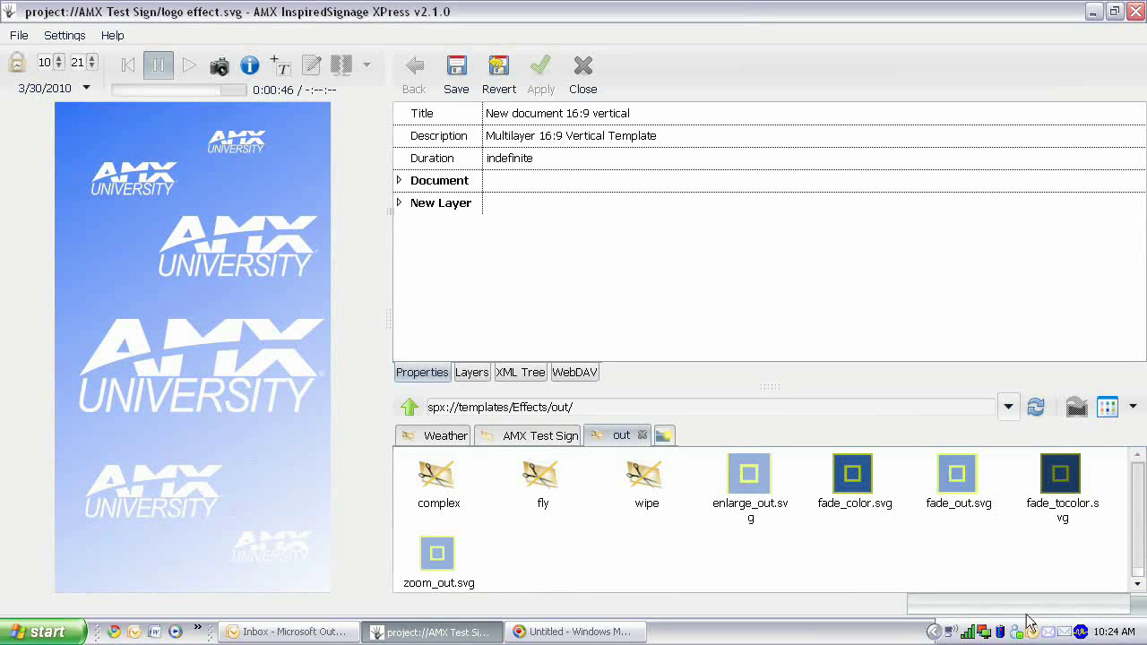
pyautogui.click(409, 407)
pyautogui.click(438, 487)
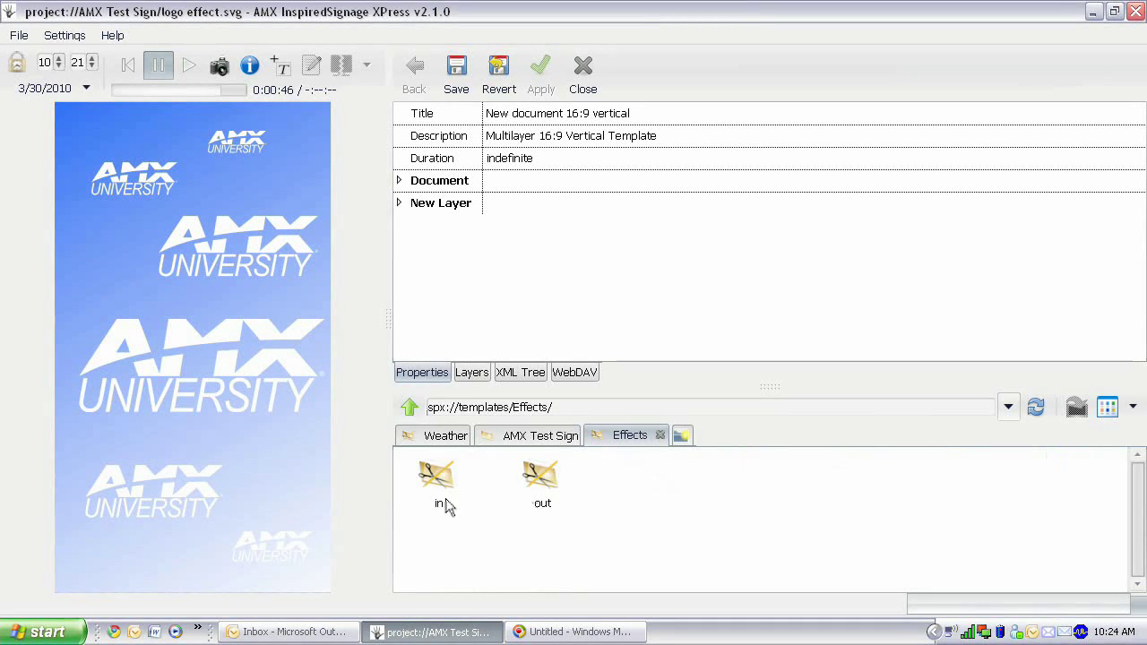
pyautogui.doubleClick(438, 488)
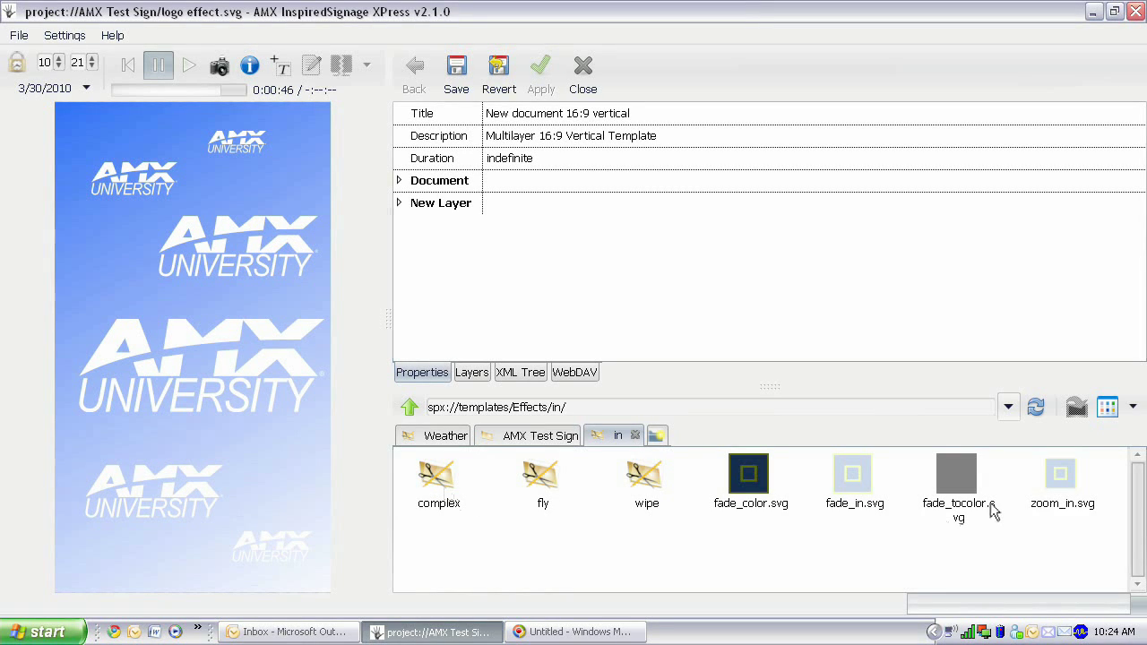
# Apply the fade_in.svg effect to the AMU logos on the page.
pyautogui.click(852, 478)
pyautogui.moveTo(852, 477); pyautogui.dragTo(256, 248)
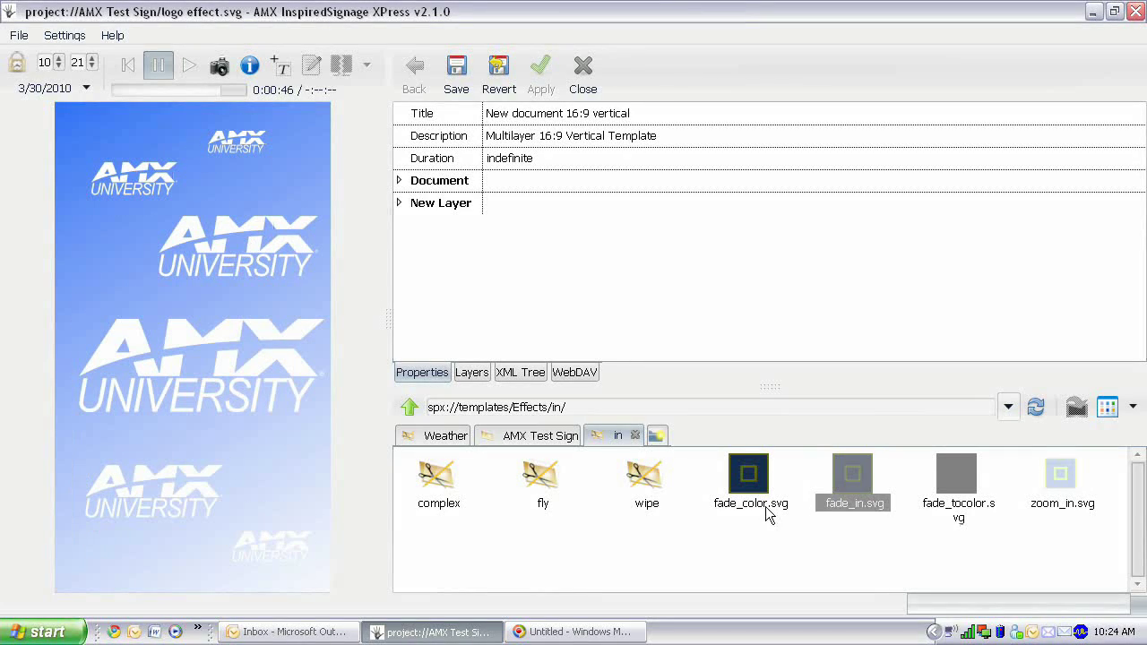
pyautogui.moveTo(840, 482); pyautogui.dragTo(159, 190)
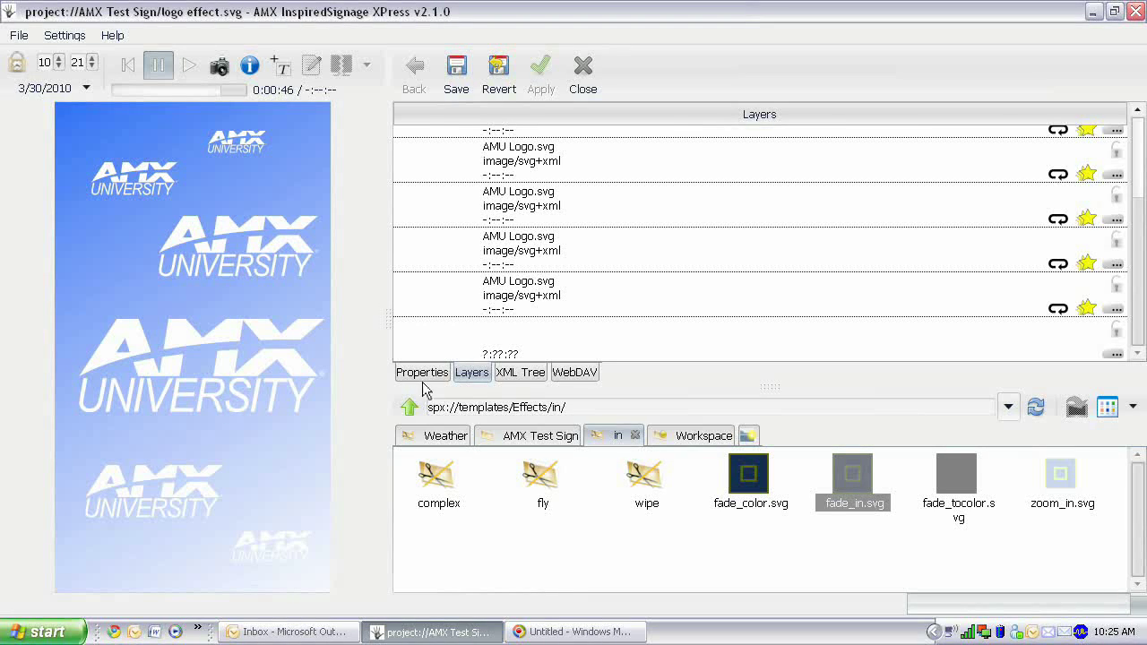
# Open the out effects folder and apply fade_out.svg to the AMU Logo layers.
pyautogui.click(409, 409)
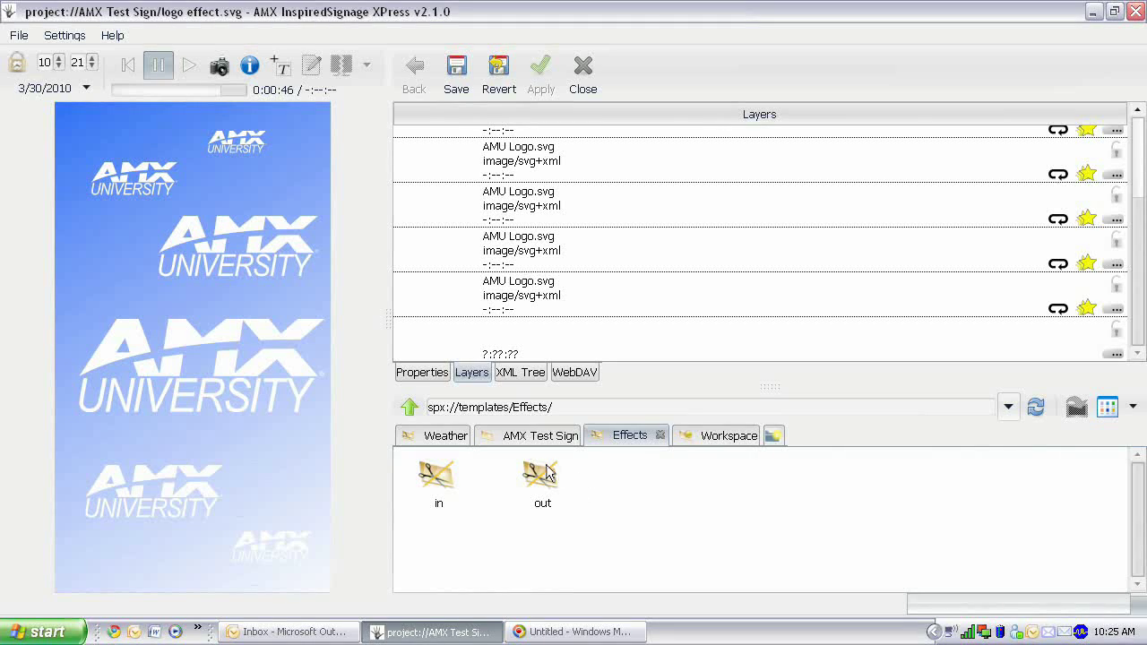
pyautogui.doubleClick(544, 475)
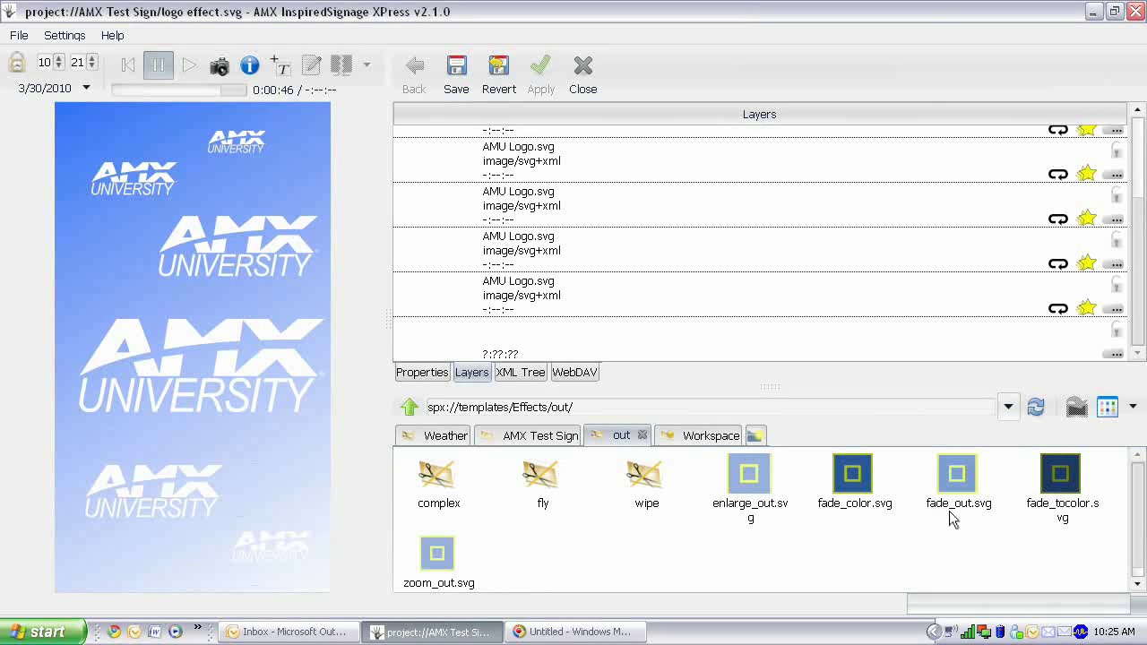
pyautogui.moveTo(959, 478); pyautogui.dragTo(645, 301)
pyautogui.moveTo(952, 484); pyautogui.dragTo(889, 199)
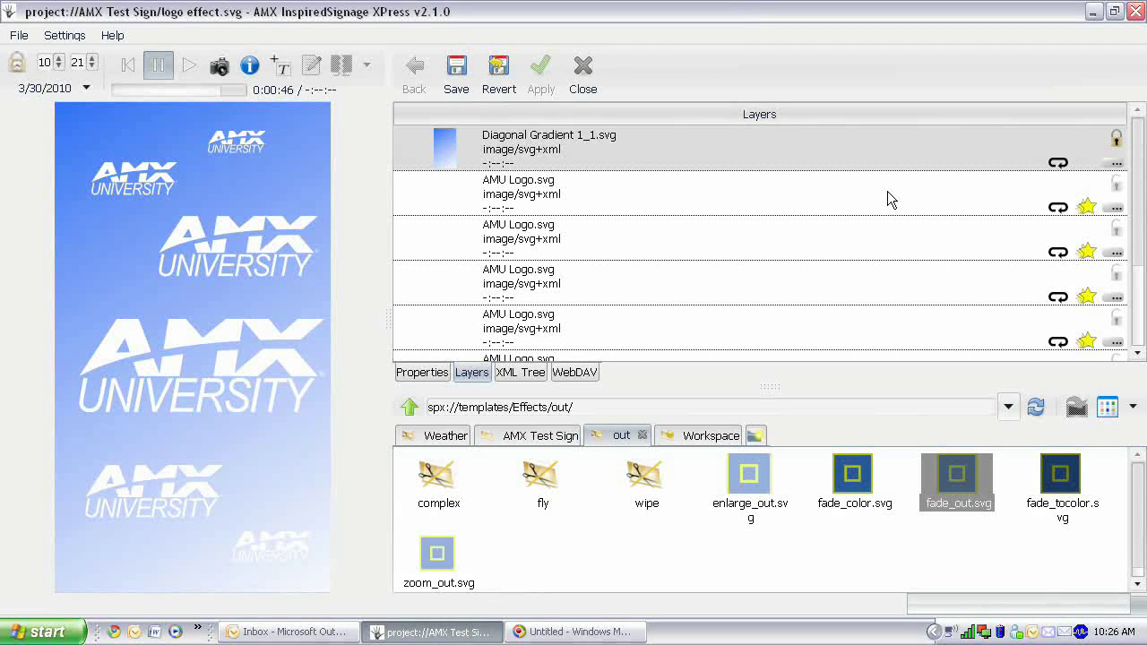
# Set the AMU Logo layers' duration to 2s and turn off Repeat, working down from the first logo layer.
pyautogui.click(1116, 207)
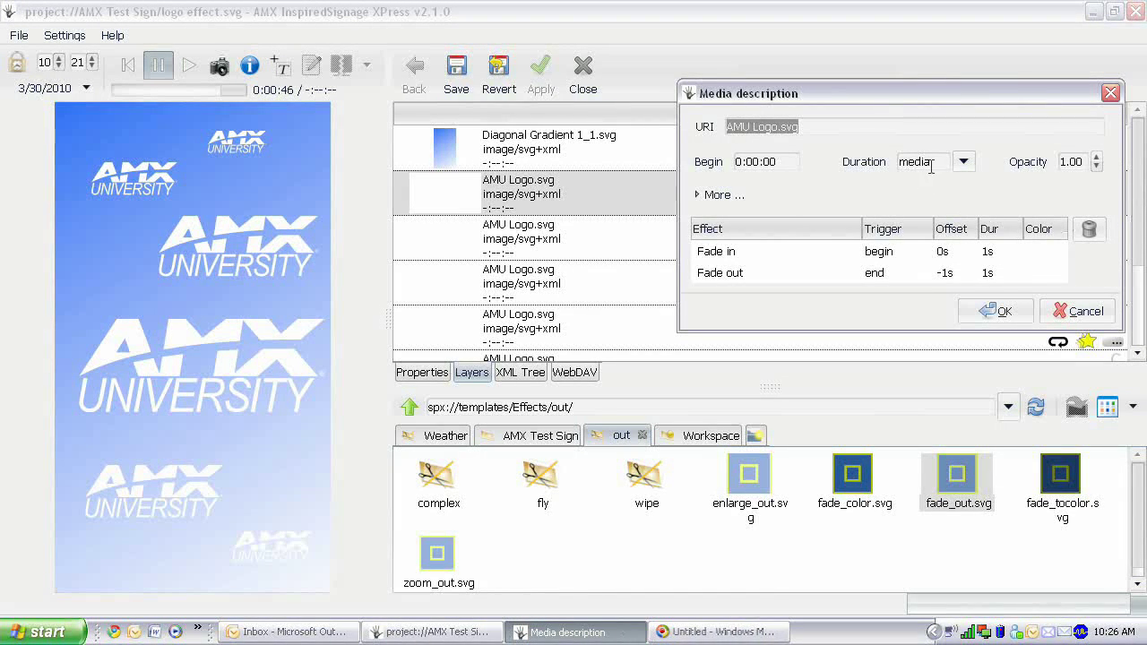
pyautogui.click(962, 163)
pyautogui.click(922, 211)
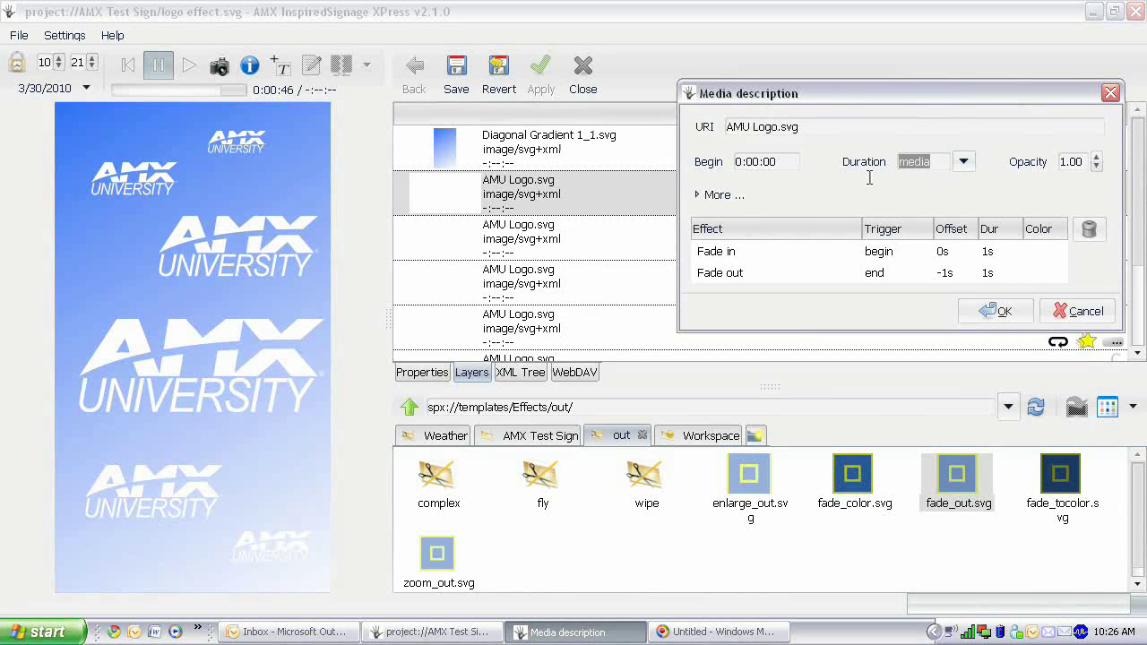
pyautogui.write('2s')
pyautogui.click(719, 197)
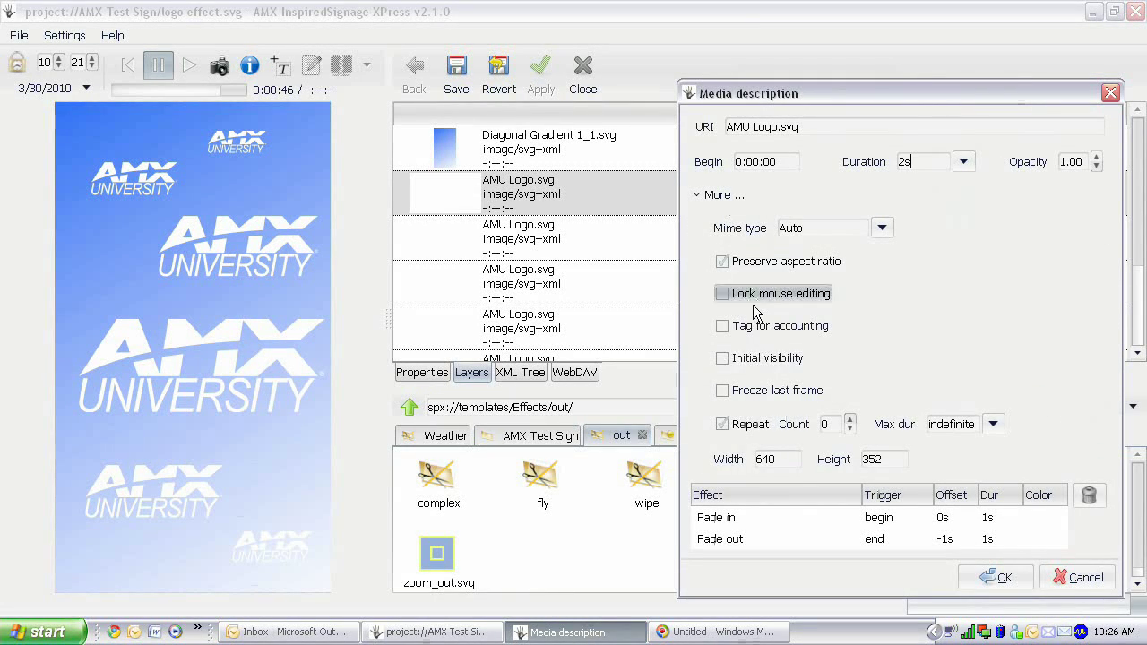
pyautogui.click(740, 426)
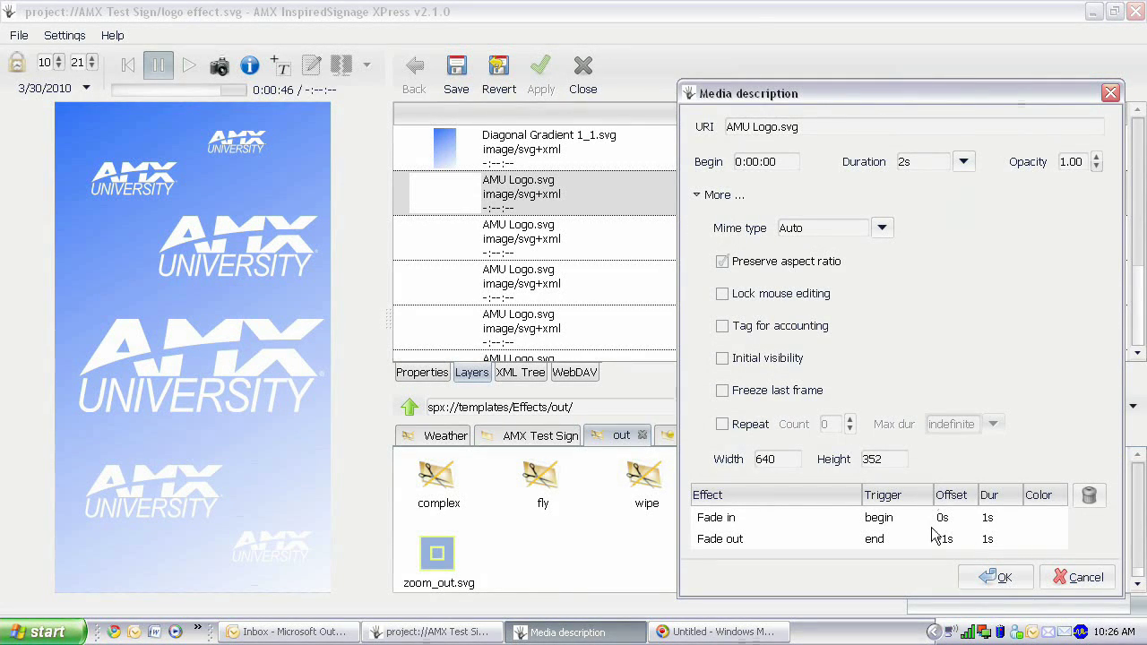
pyautogui.click(998, 576)
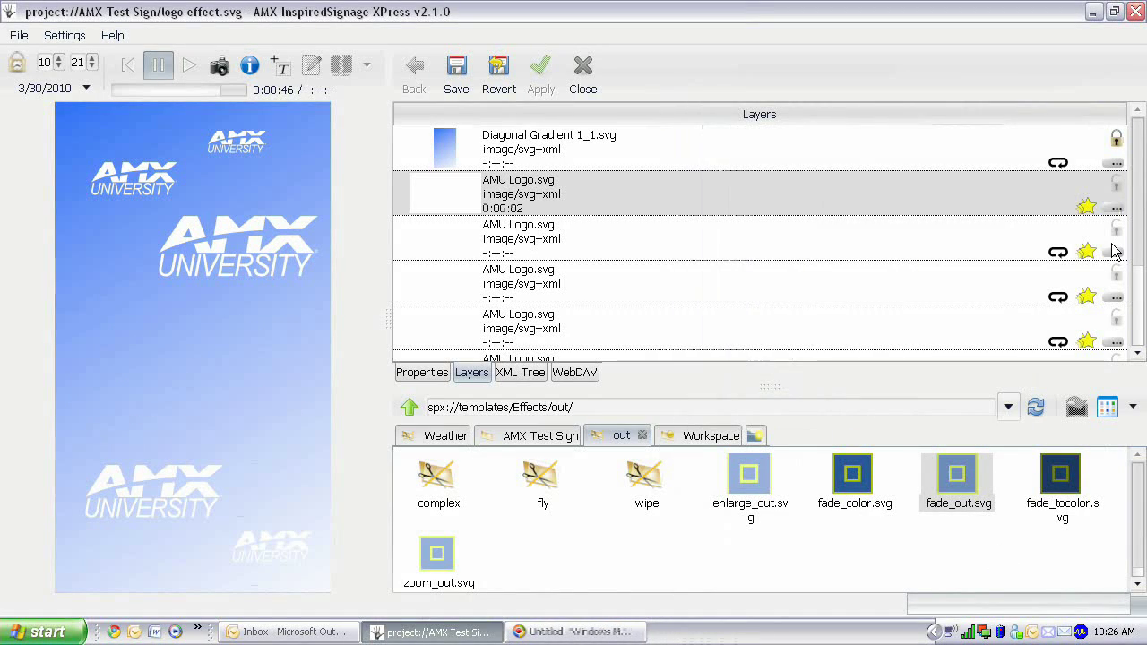
pyautogui.click(1112, 257)
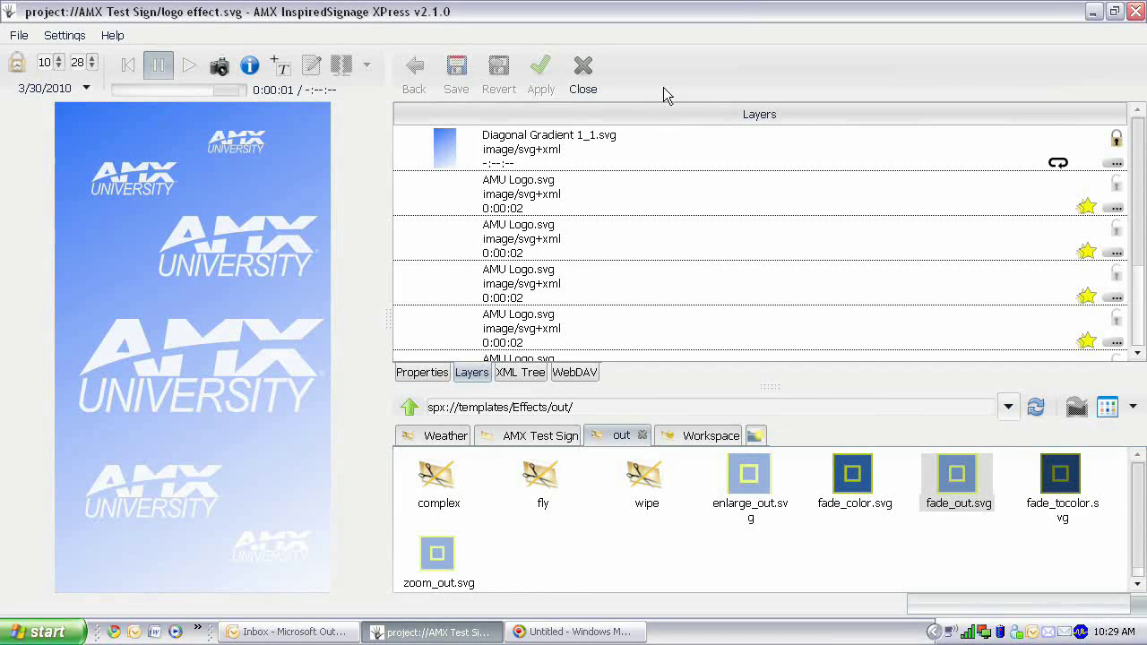
# Restart the page preview, play the logo fades through and pause it.
pyautogui.click(126, 65)
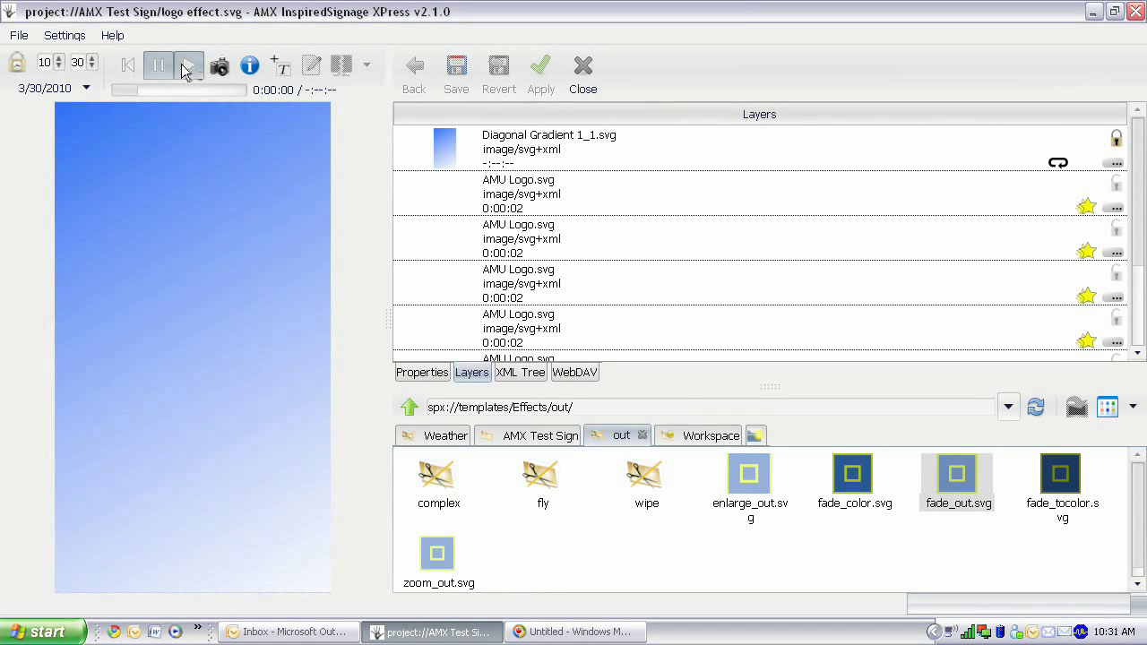
pyautogui.click(186, 70)
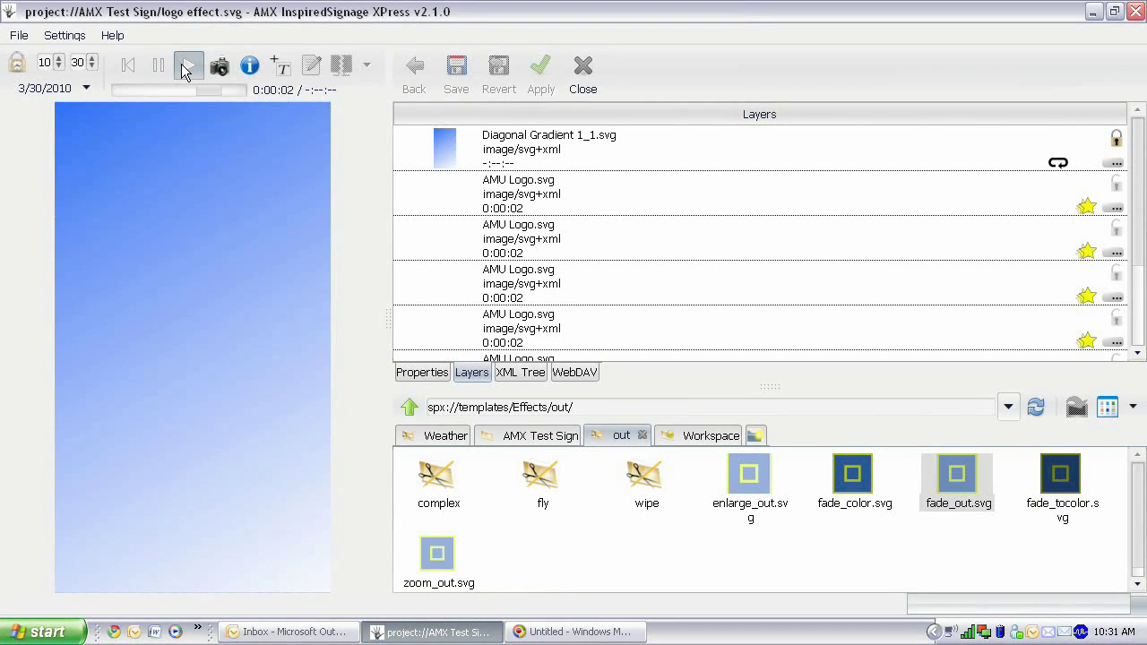
pyautogui.click(158, 64)
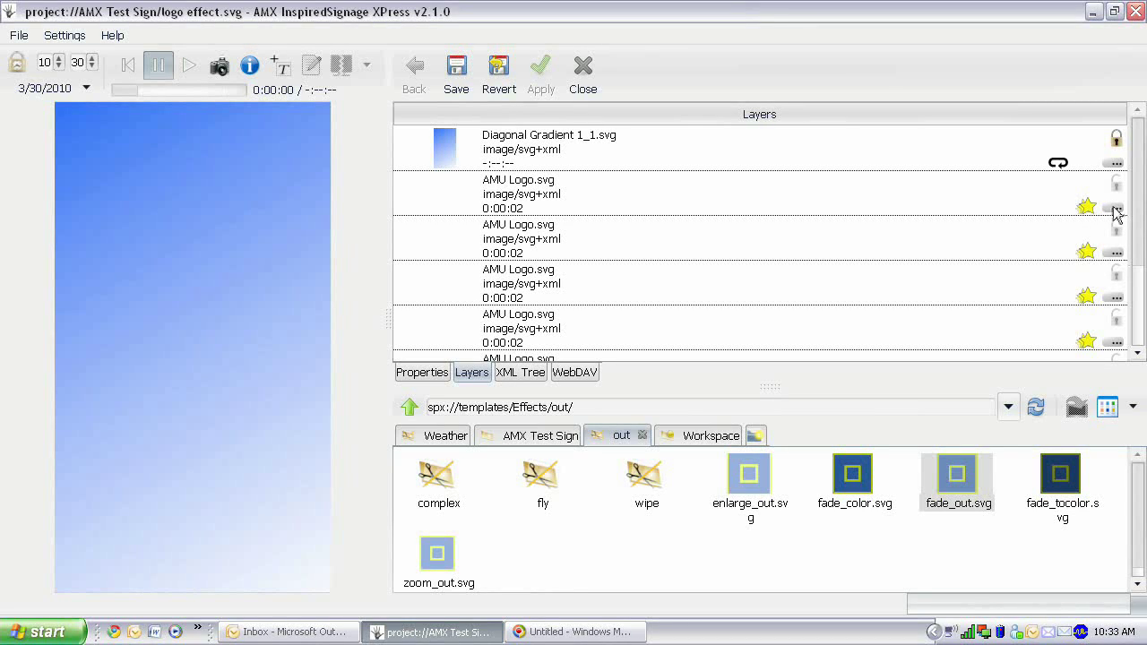
# Set the second AMU Logo layer's begin time to 0:00:00.5.
pyautogui.click(1115, 253)
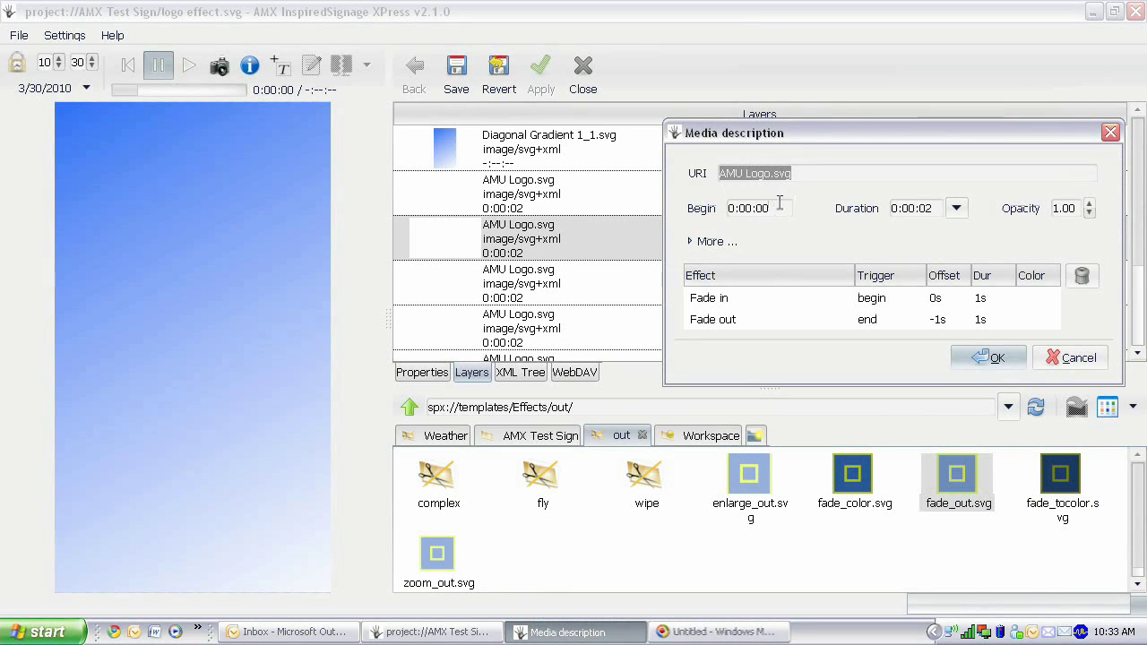
pyautogui.click(779, 208)
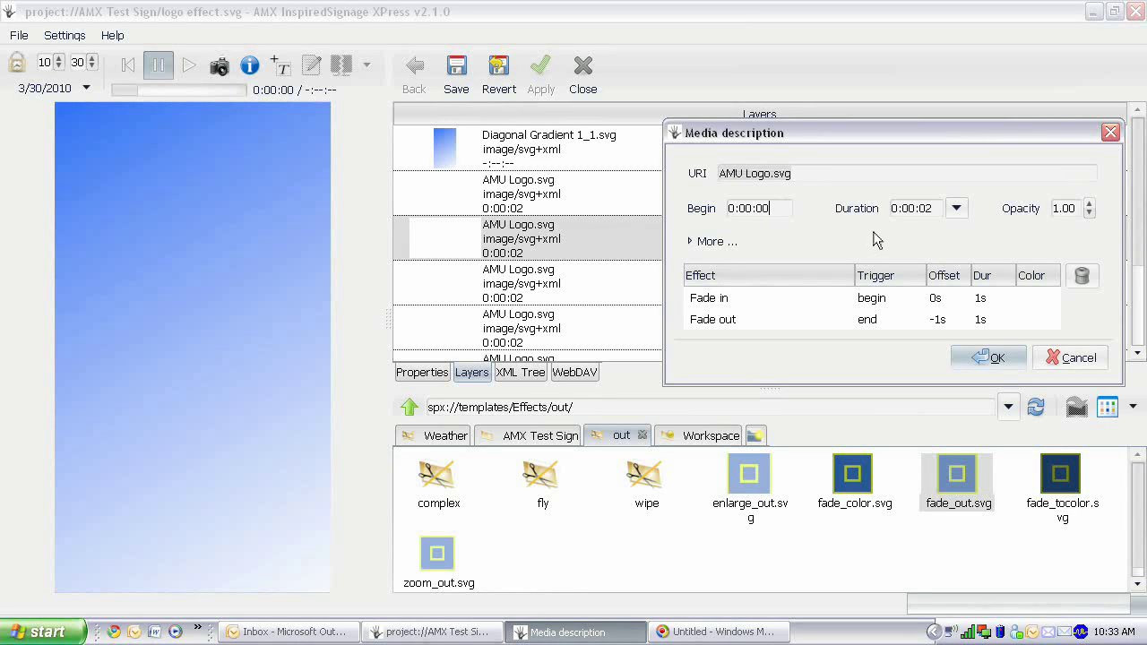
pyautogui.write('.5')
pyautogui.click(996, 361)
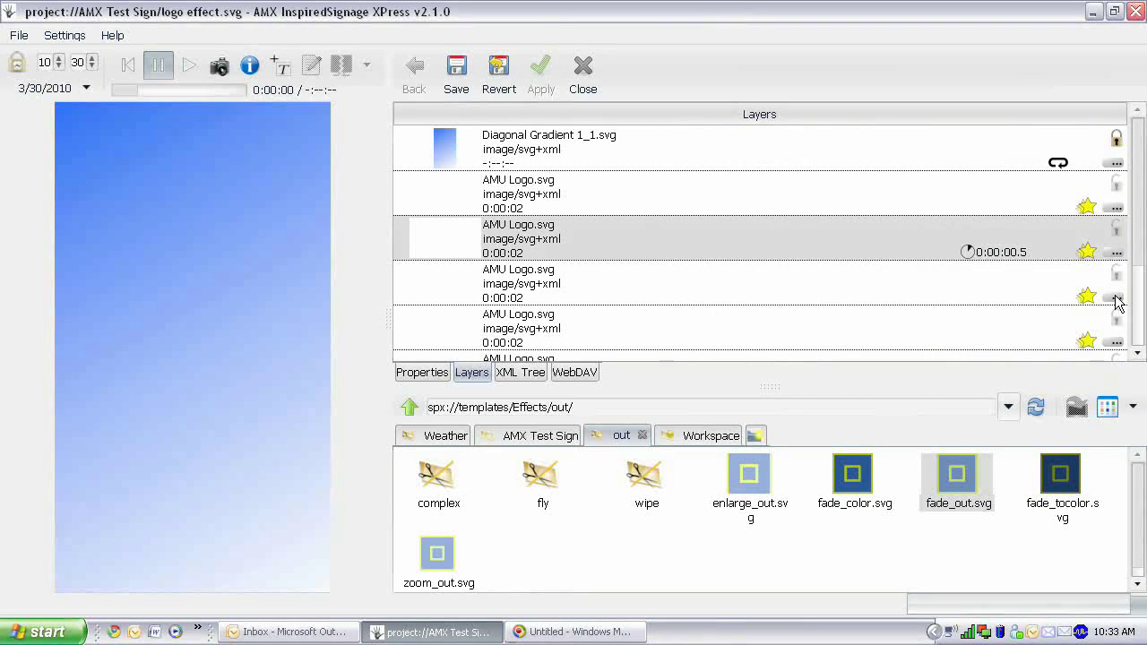
# Set the third AMU Logo layer's begin time to 0:00:01.
pyautogui.click(1116, 298)
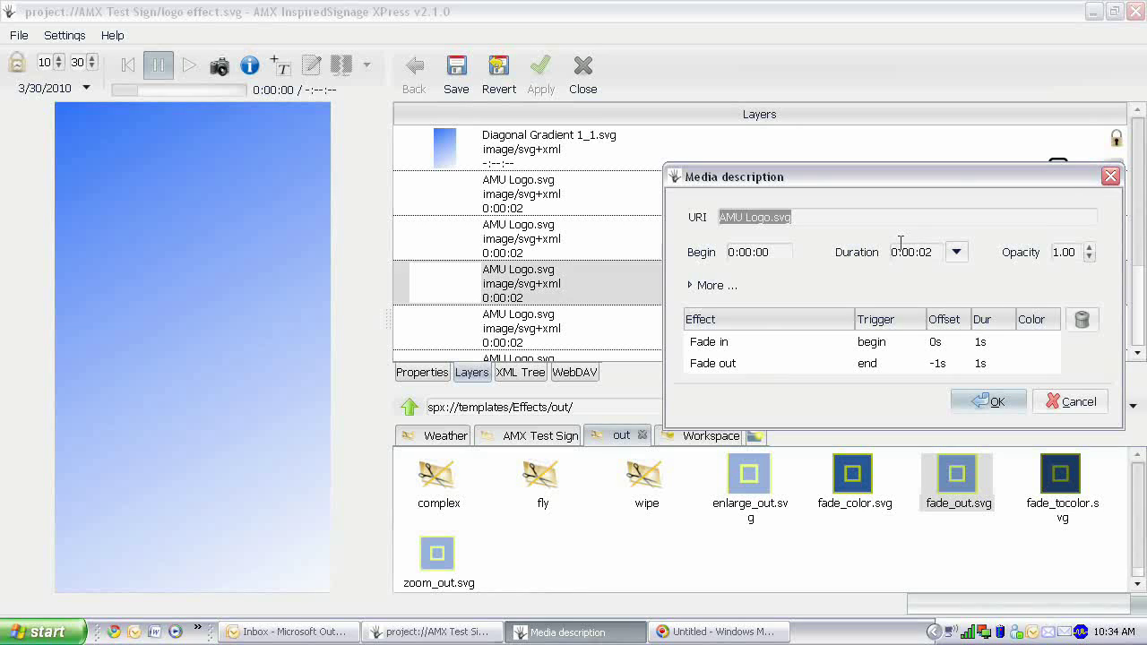
pyautogui.click(786, 252)
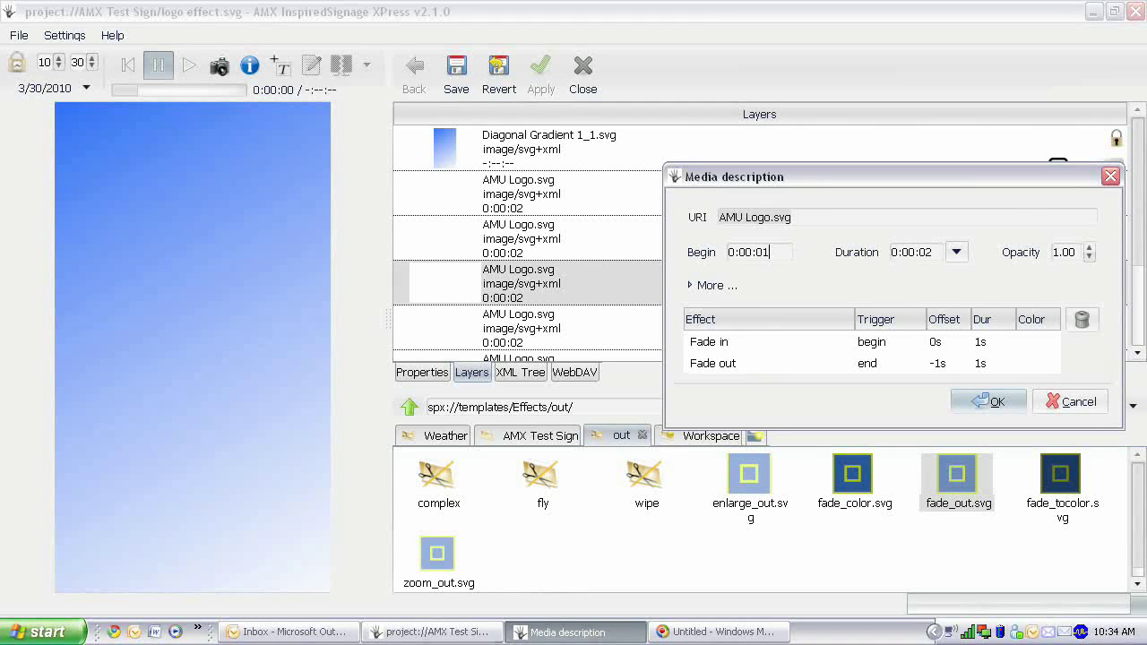
pyautogui.moveTo(836, 177); pyautogui.dragTo(786, 202)
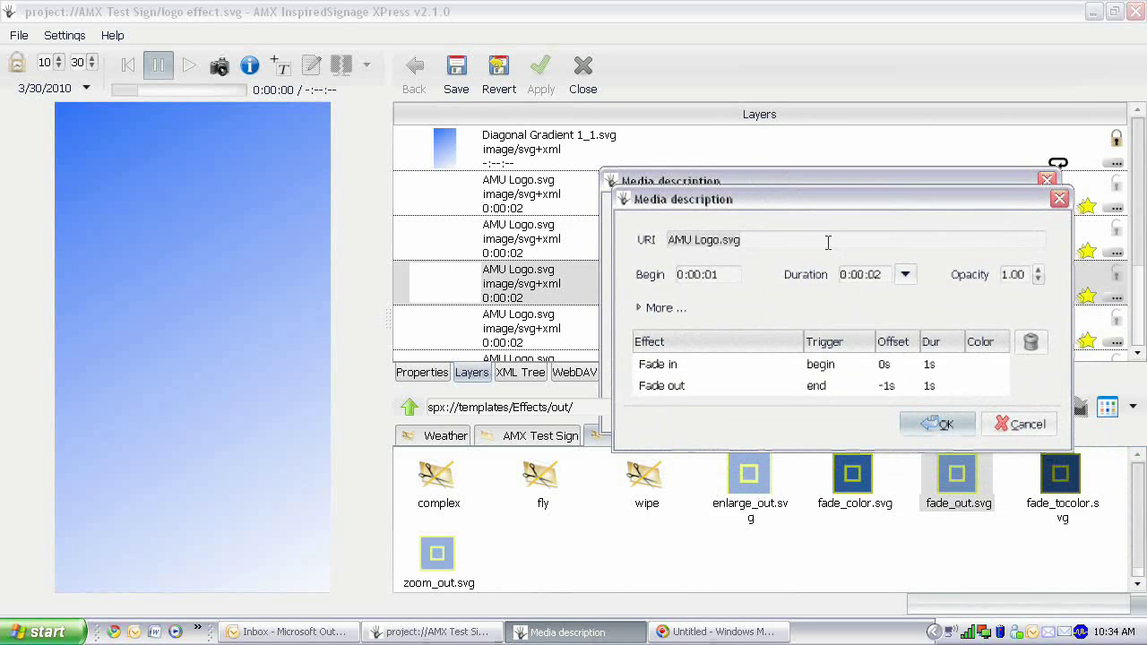
pyautogui.click(925, 425)
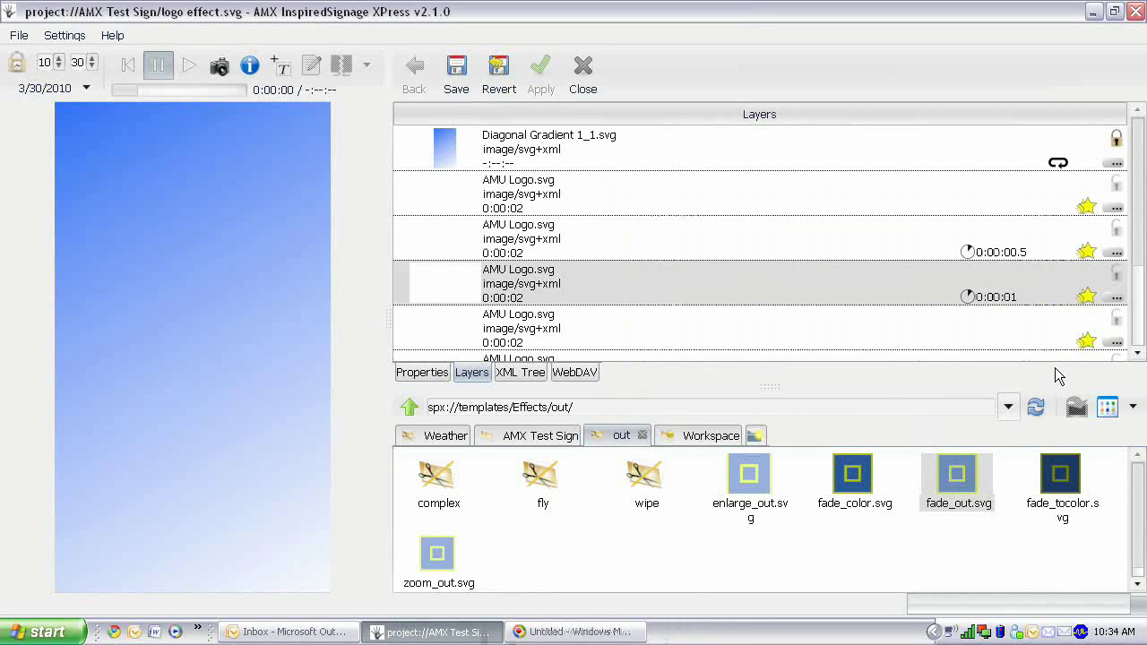
# Set the begin times of the fourth, fifth and sixth AMU Logo layers to 0:00:01.5, 0:00:02 and 0:00:02.5.
pyautogui.click(1115, 348)
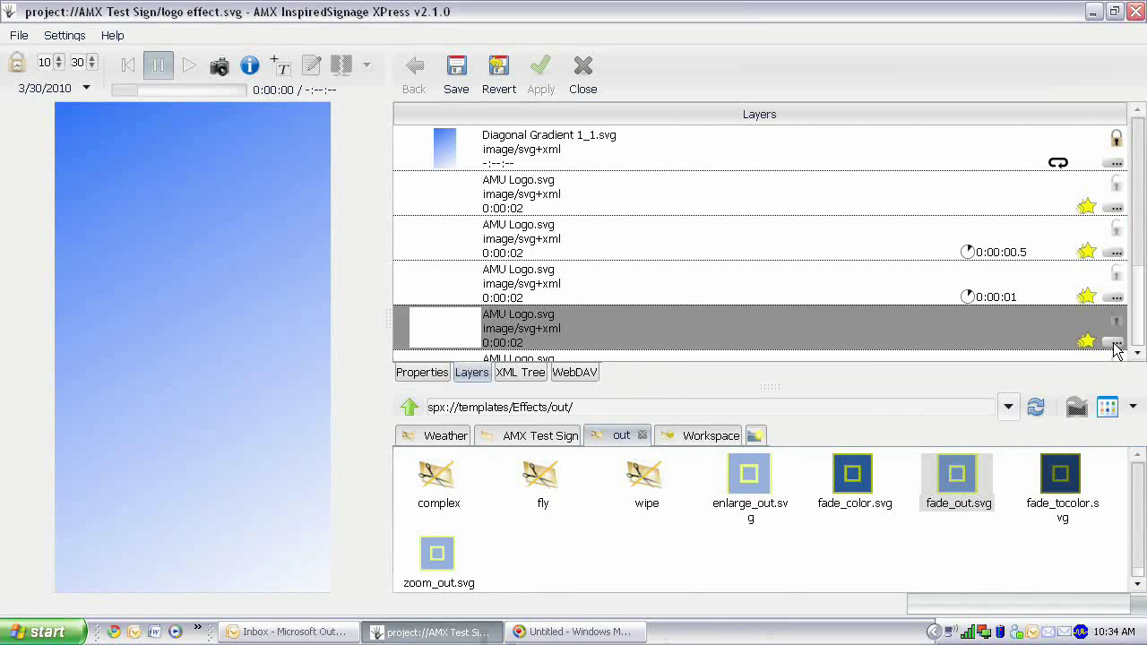
pyautogui.click(1116, 347)
pyautogui.click(780, 294)
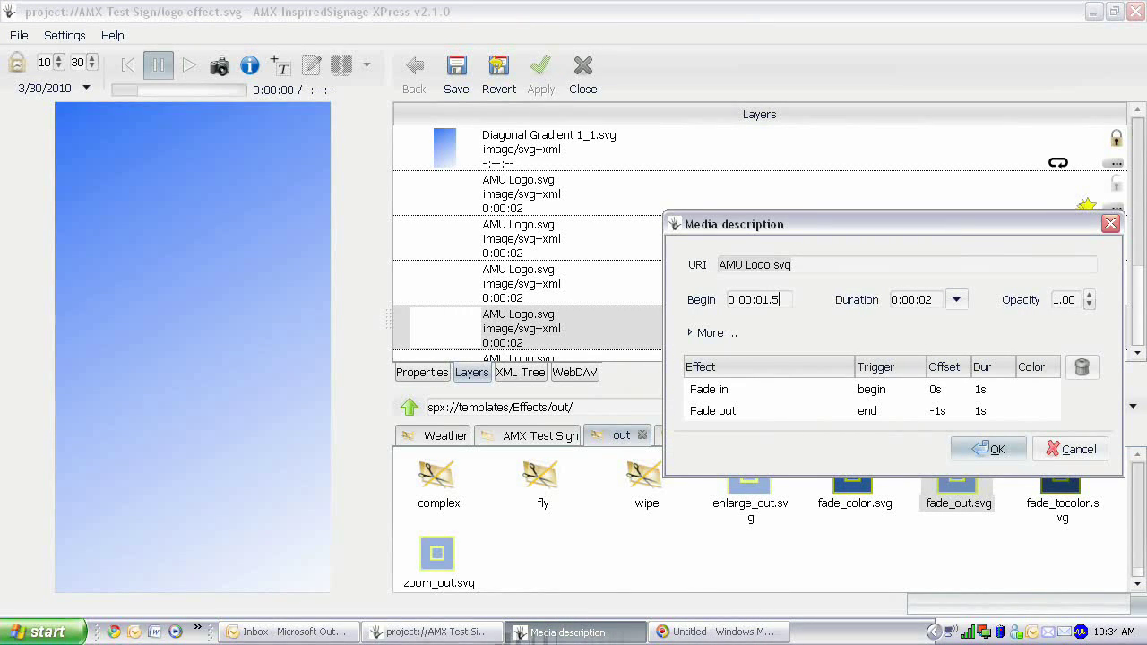
pyautogui.click(987, 449)
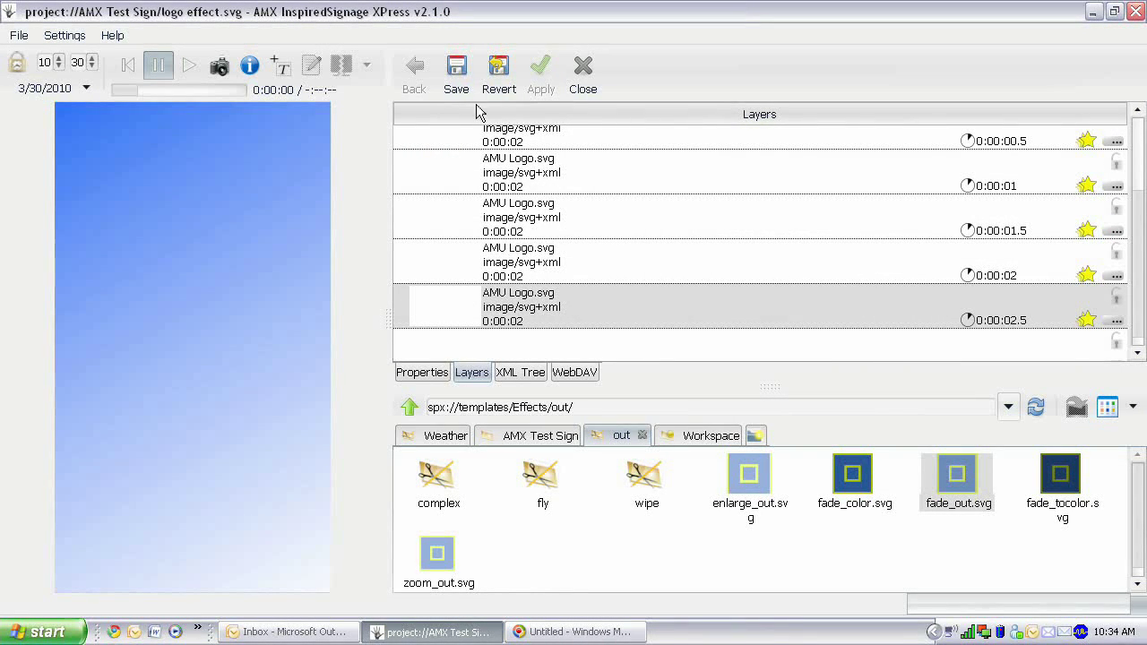
# Save the page and play the staggered logo fades from the start in the preview.
pyautogui.click(457, 80)
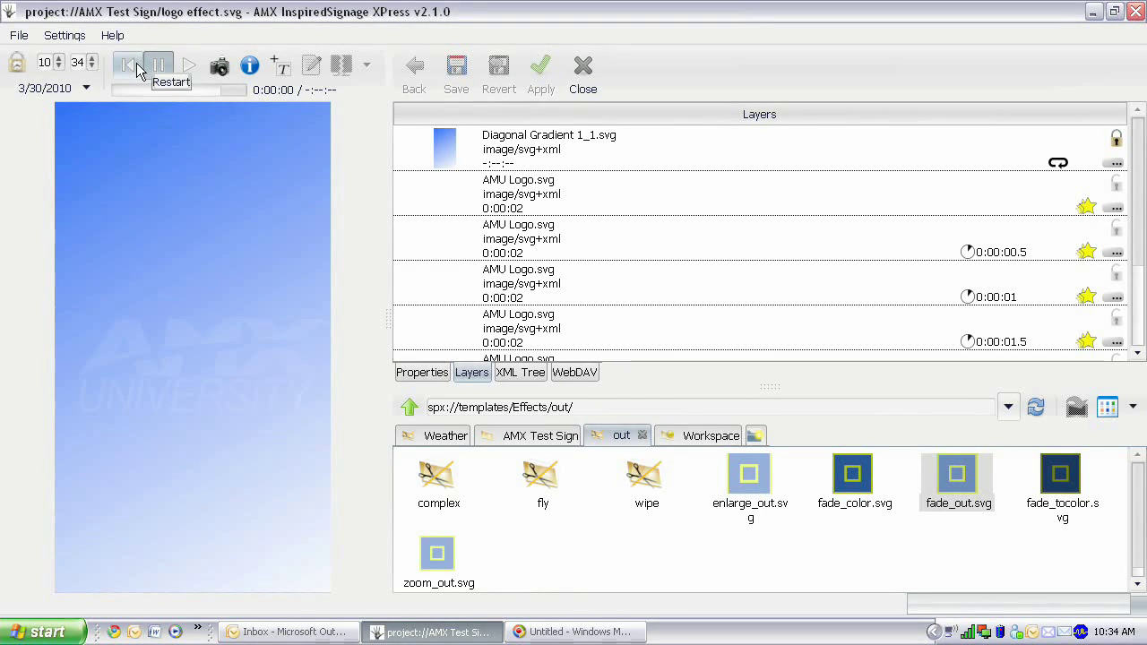
pyautogui.click(188, 66)
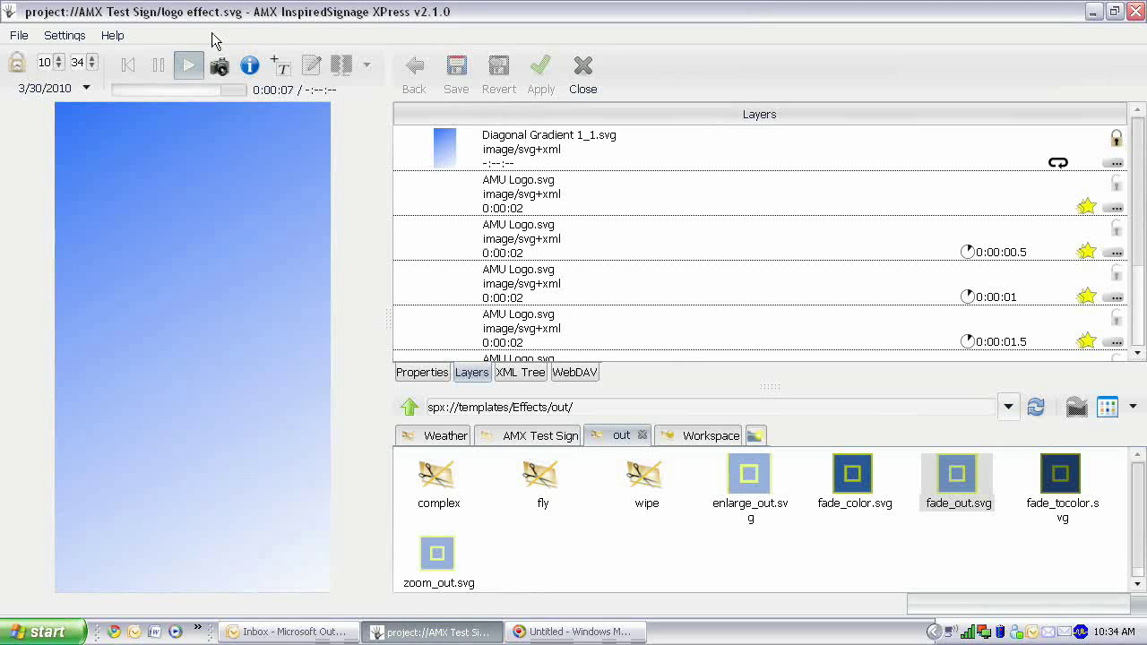
pyautogui.click(157, 68)
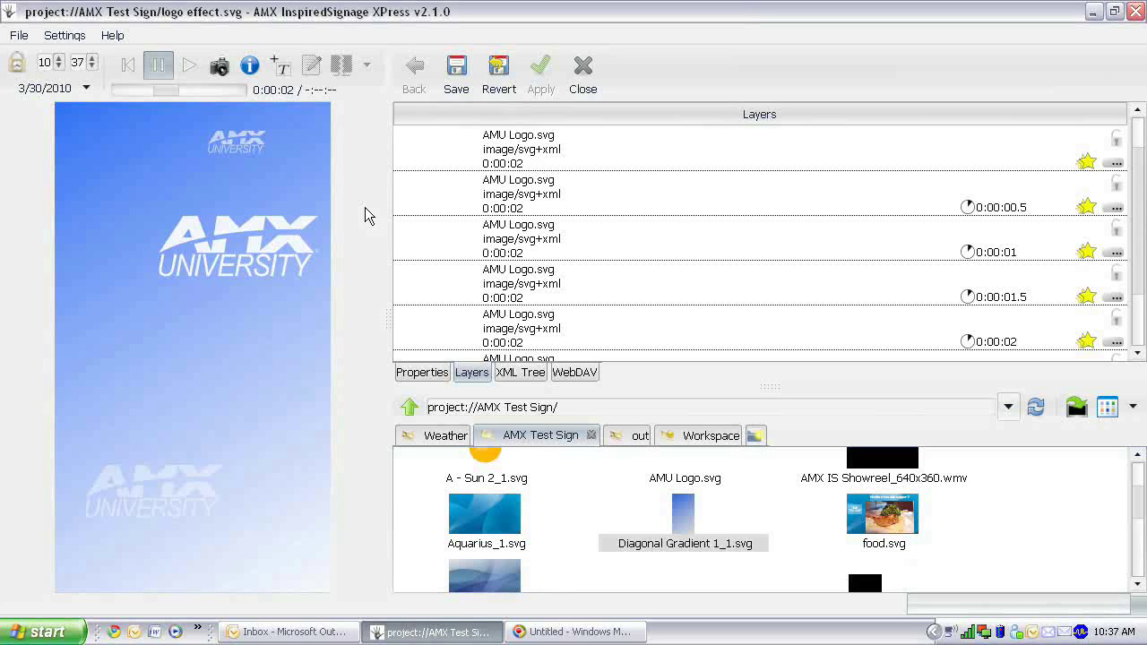
# Set the logo effect page's overall duration to 4.5s, checking the logo layers' begin times and durations.
pyautogui.click(423, 373)
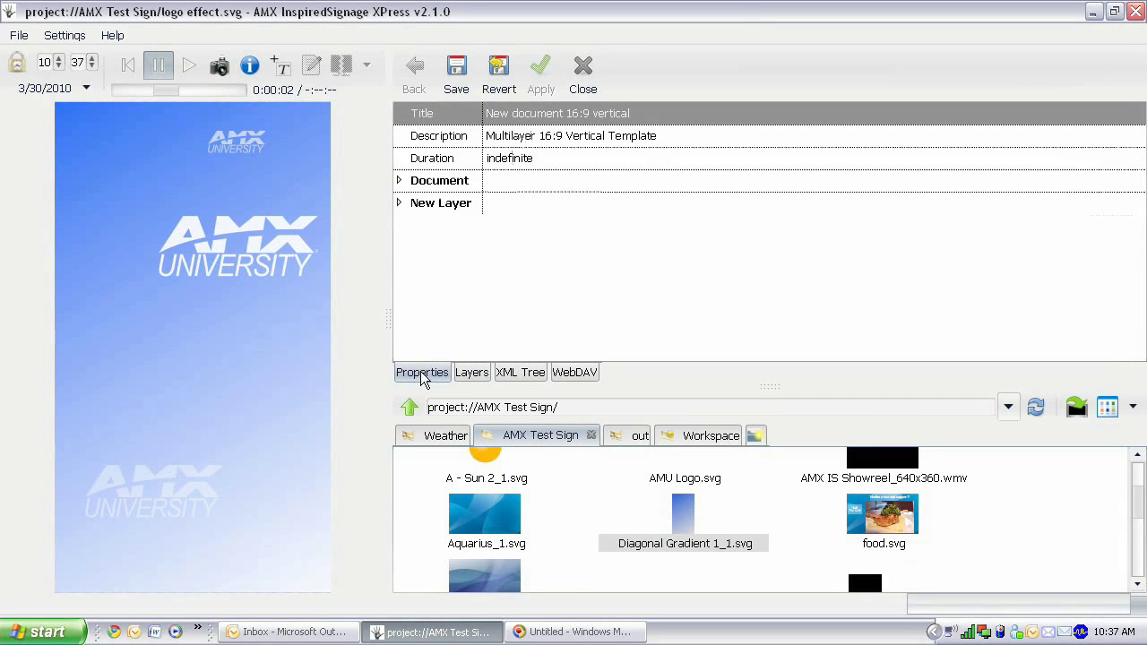
pyautogui.click(470, 373)
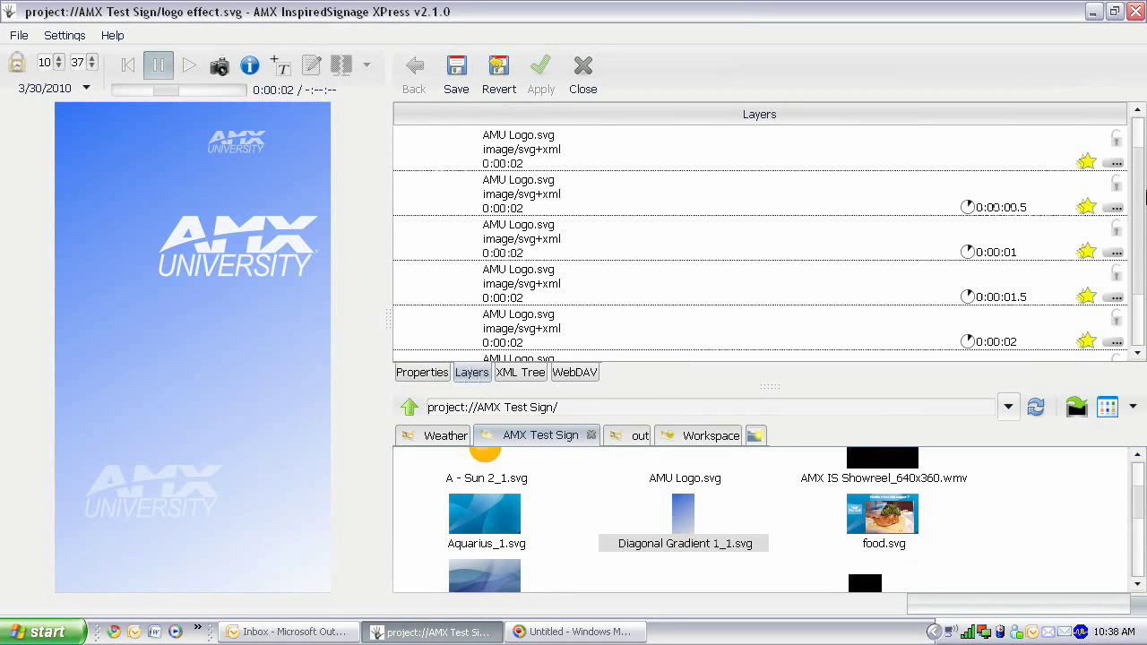
pyautogui.moveTo(1136, 176); pyautogui.dragTo(1136, 229)
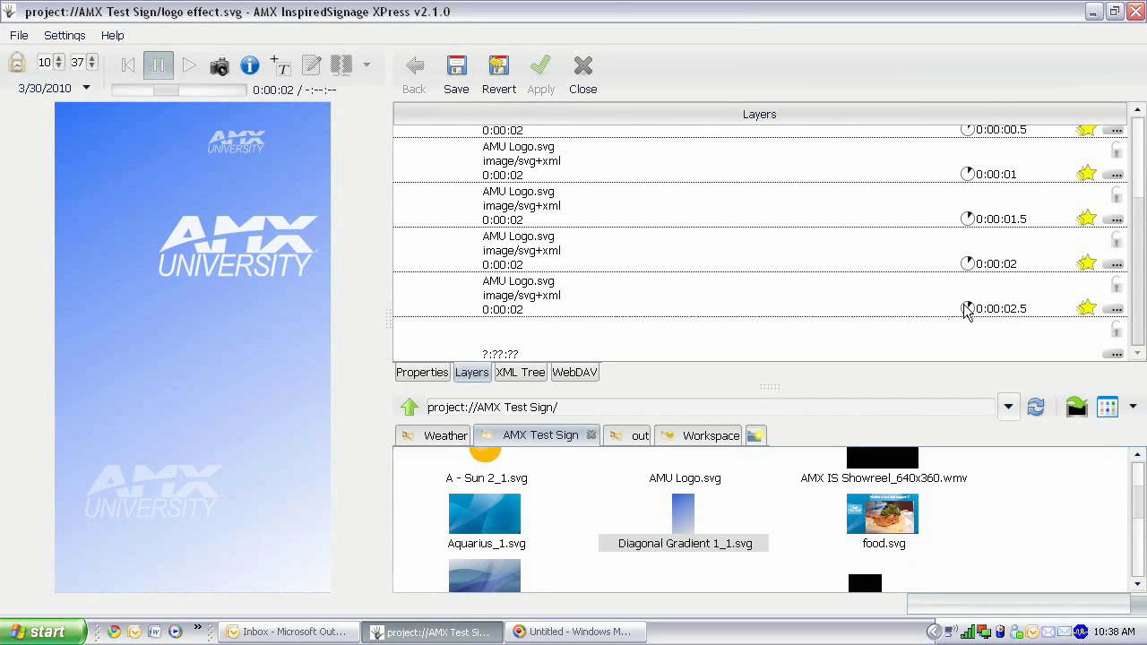
pyautogui.click(415, 377)
pyautogui.click(527, 159)
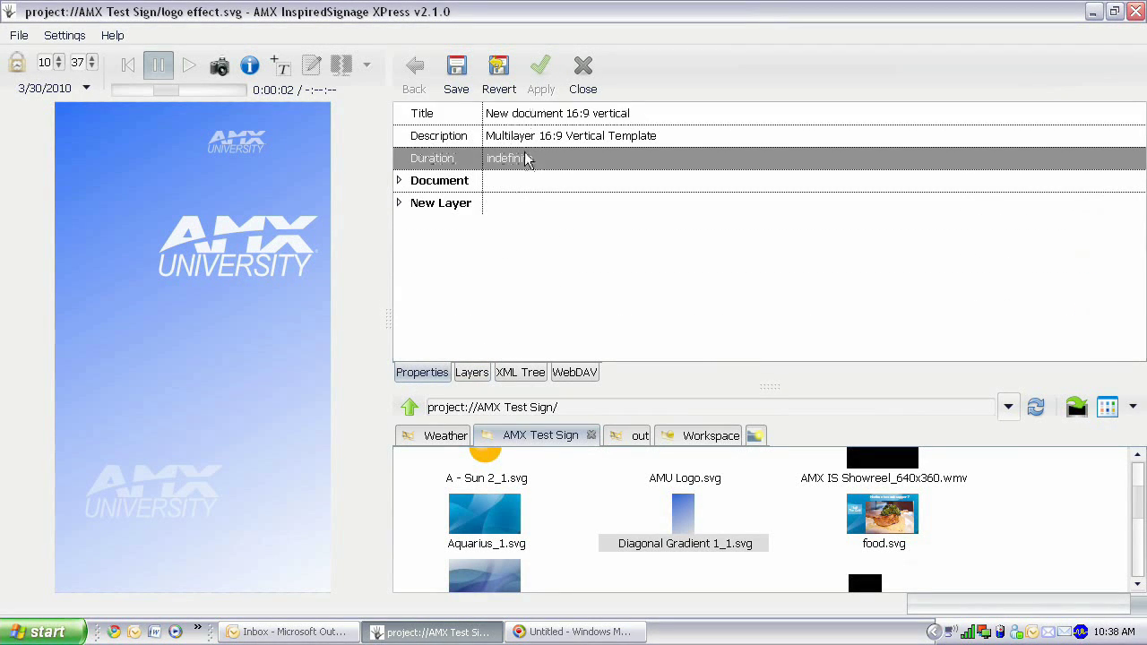
pyautogui.click(529, 159)
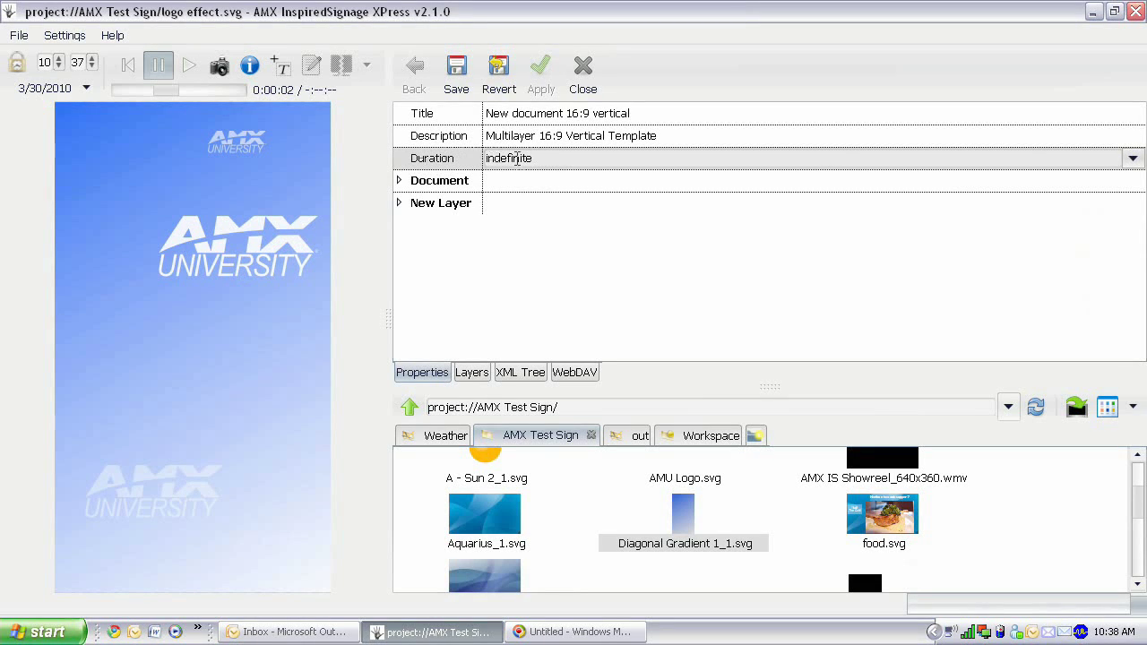
pyautogui.hotkey('ctrl', 'a')
pyautogui.write('4')
pyautogui.press('Return')
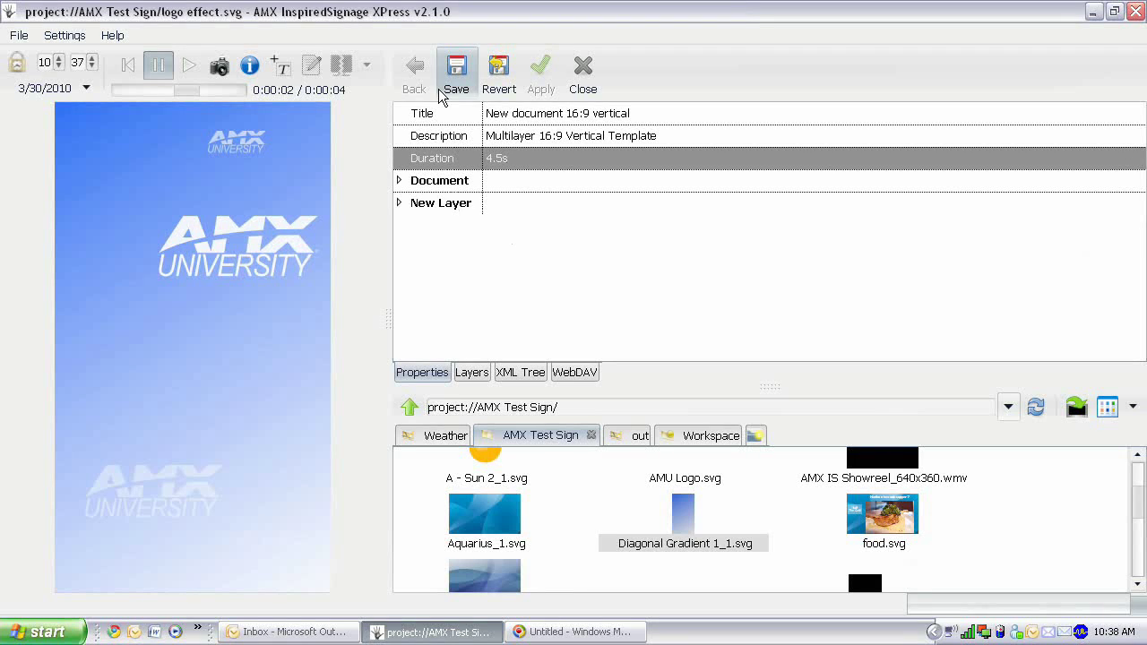
# Save the logo effect page and play its fades in the preview, pausing partway through.
pyautogui.click(457, 70)
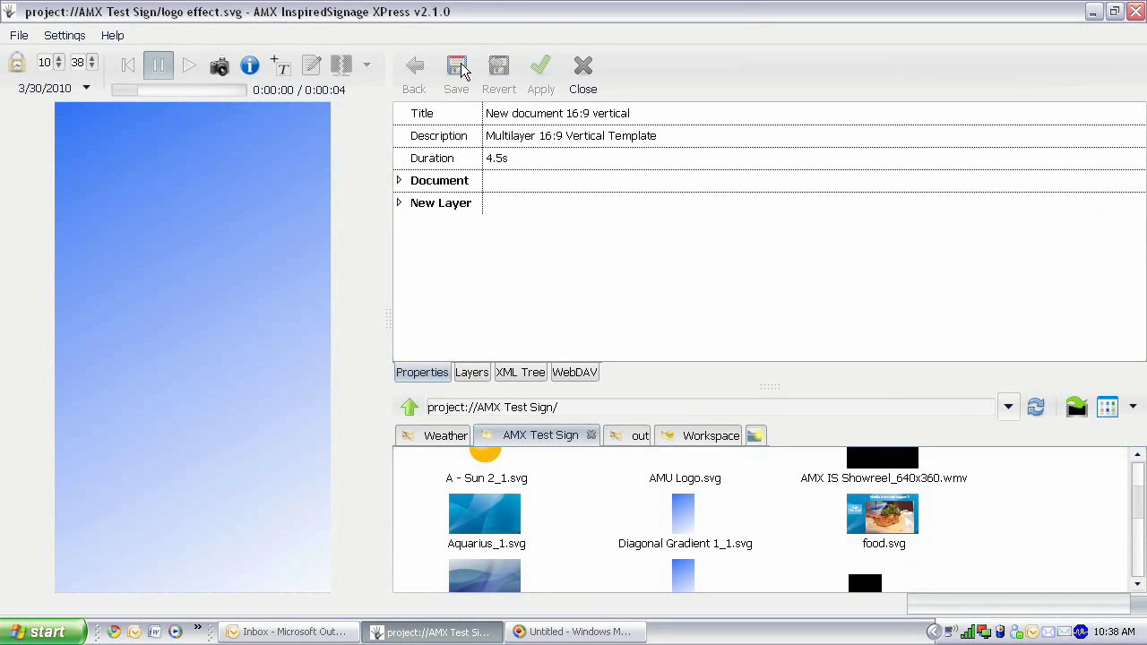
pyautogui.click(198, 65)
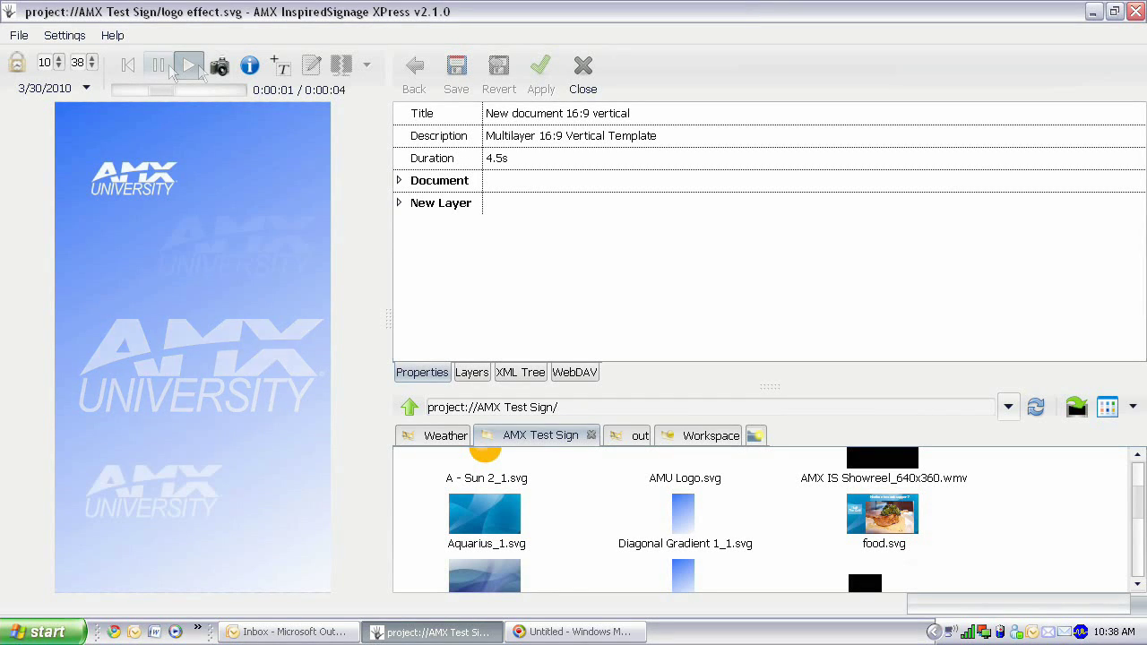
pyautogui.click(162, 68)
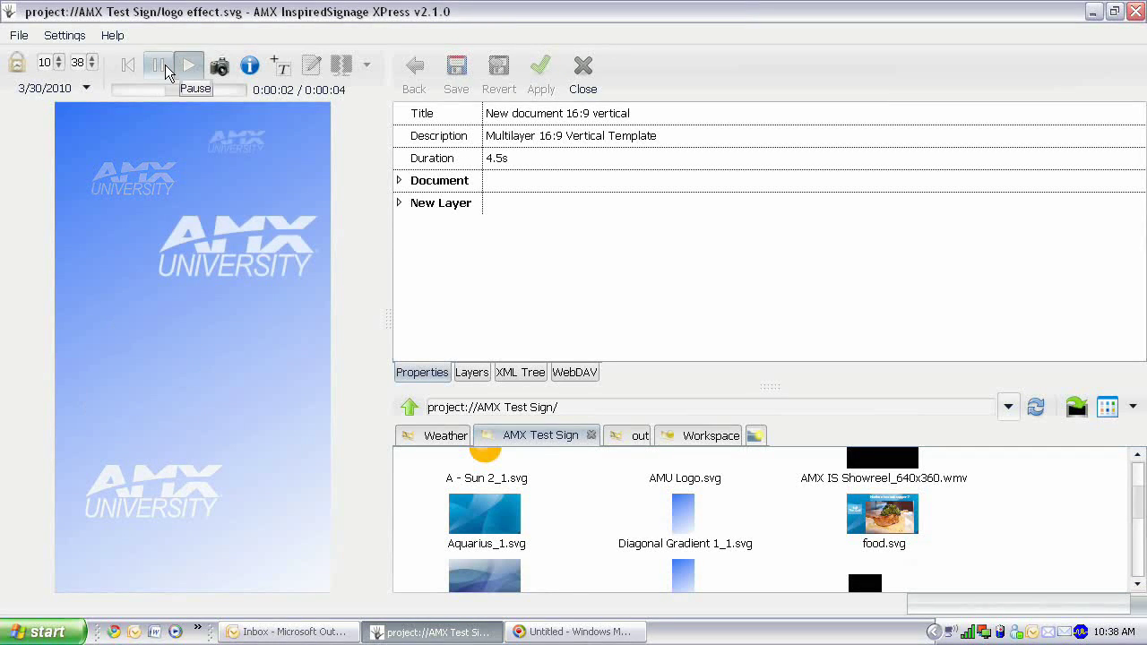
# Delete the Diagonal Gradient 1_1.svg layer from the logo effect page, save the page and close it.
pyautogui.click(474, 372)
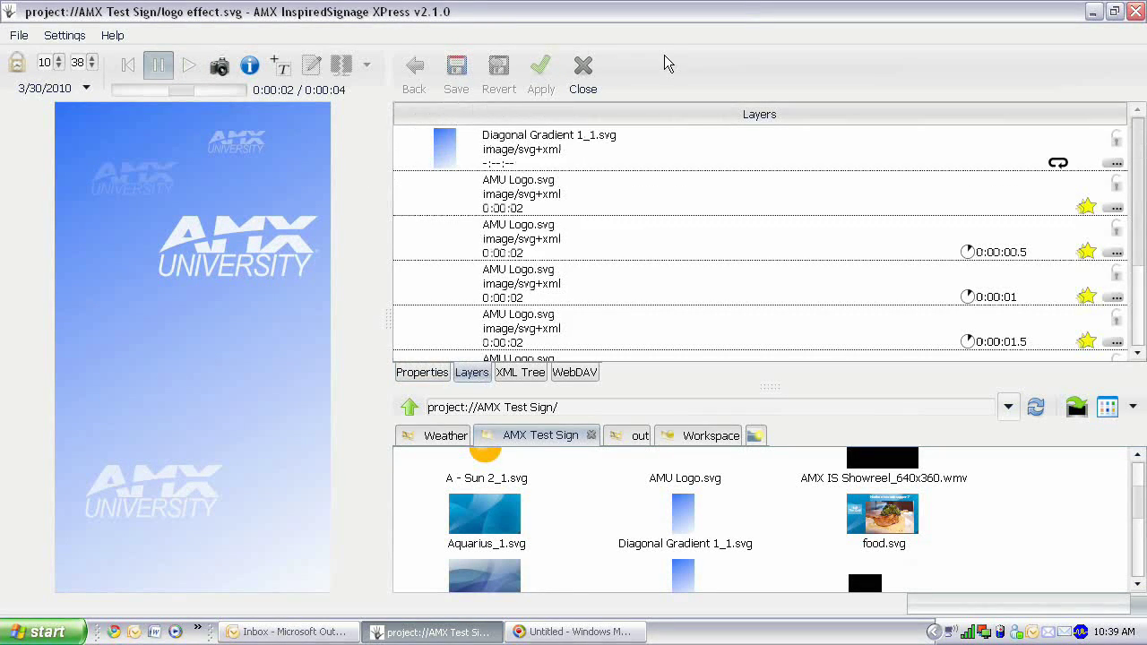
pyautogui.rightClick(528, 155)
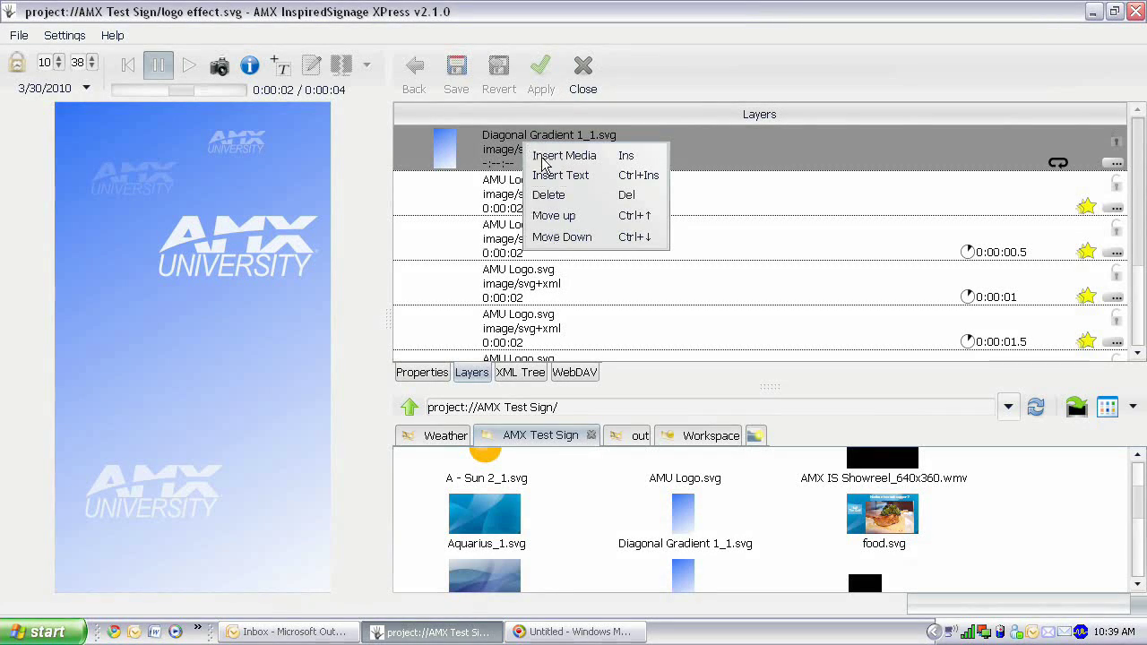
pyautogui.click(561, 202)
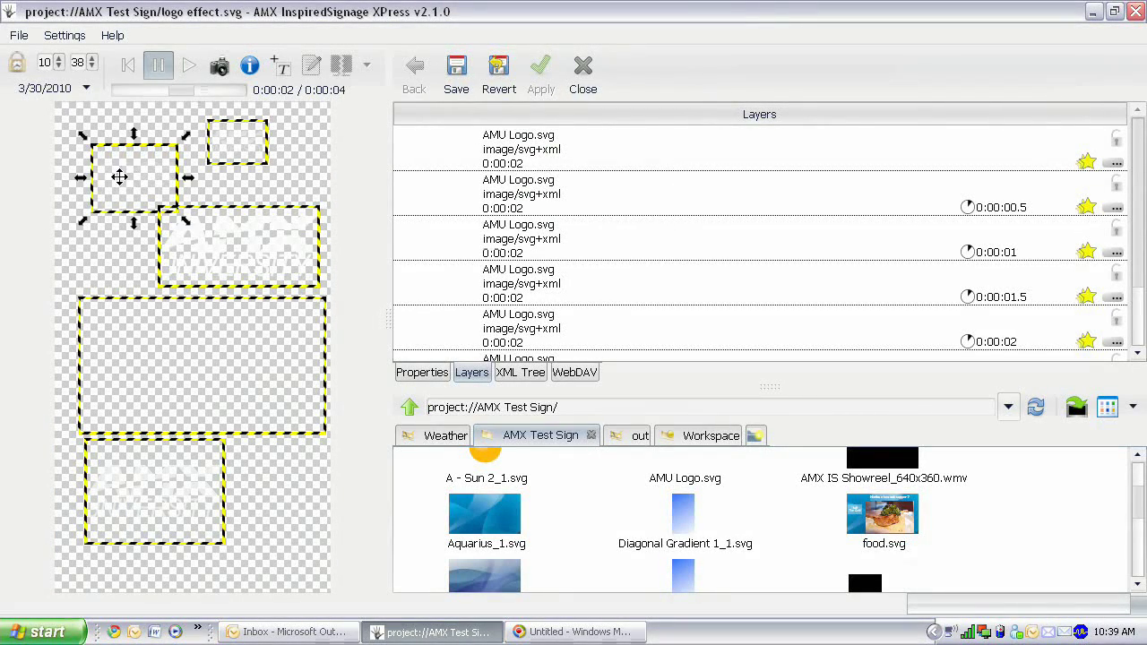
pyautogui.click(456, 65)
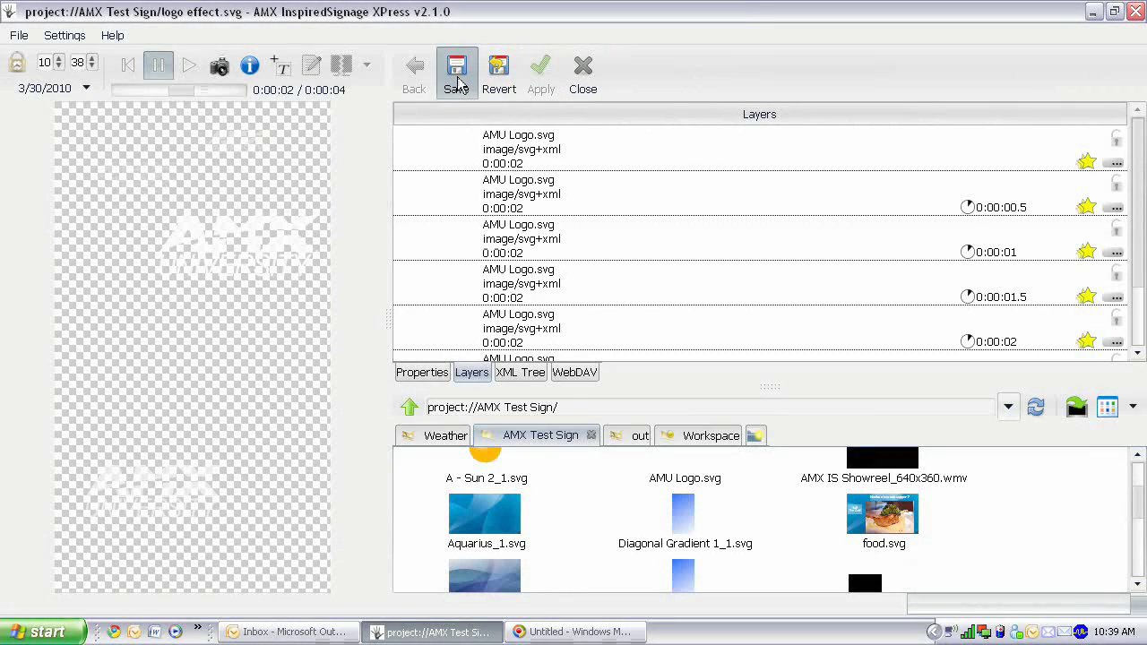
pyautogui.click(583, 68)
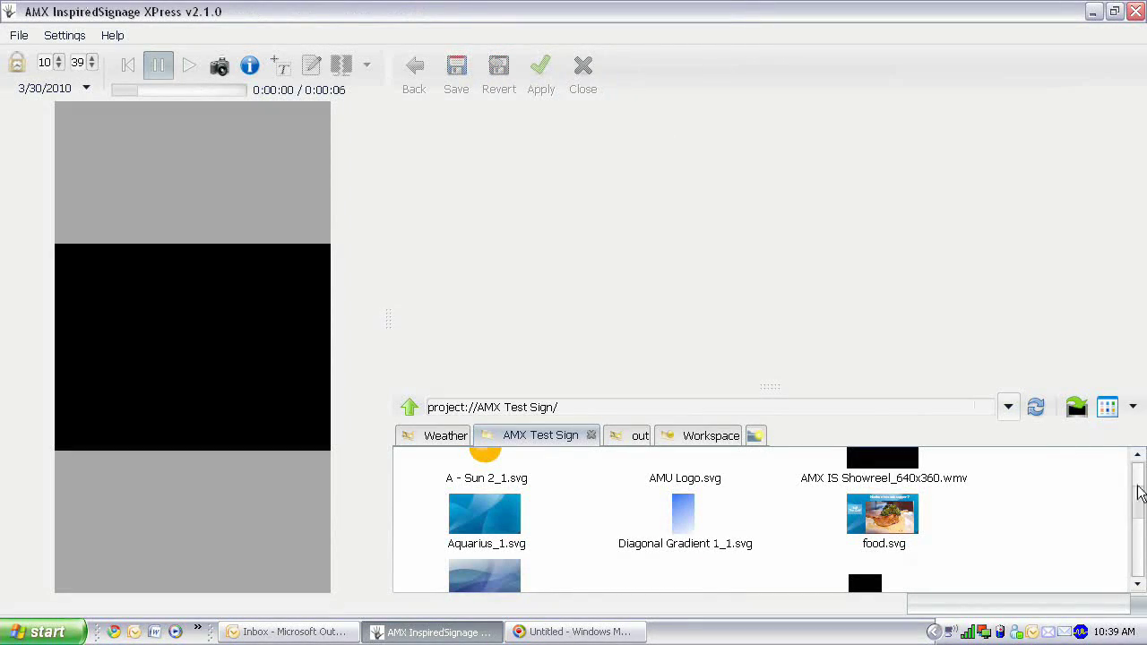
# Open menu.svg from the AMX Test Sign project and set the preview orientation to Horizontal.
pyautogui.moveTo(1138, 493); pyautogui.dragTo(1140, 520)
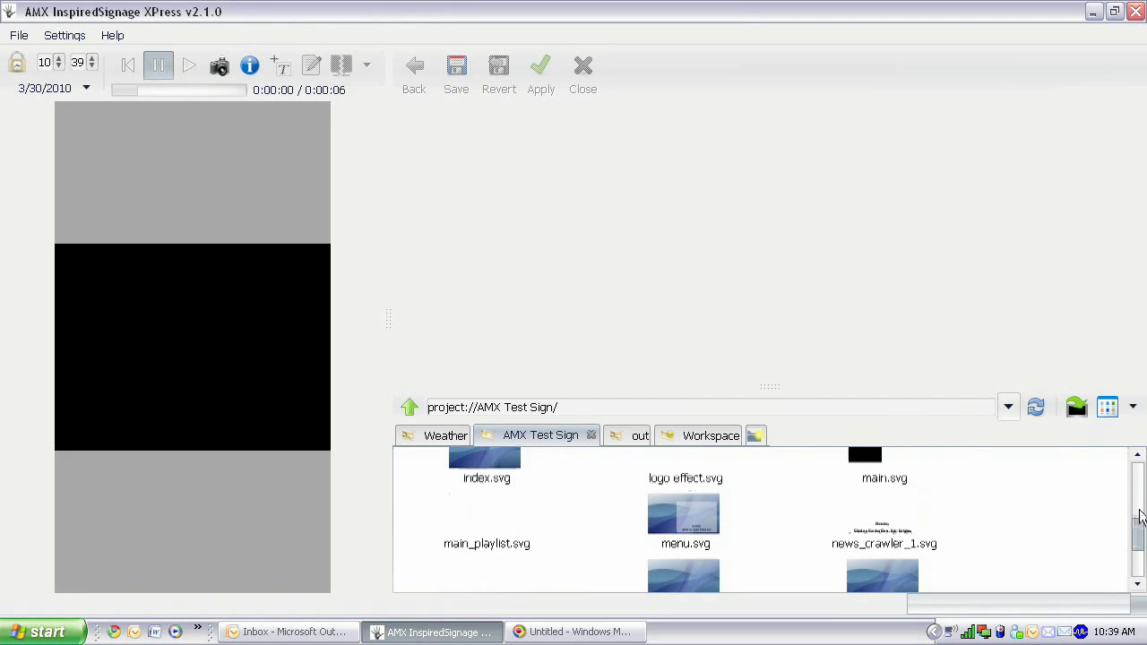
pyautogui.doubleClick(688, 513)
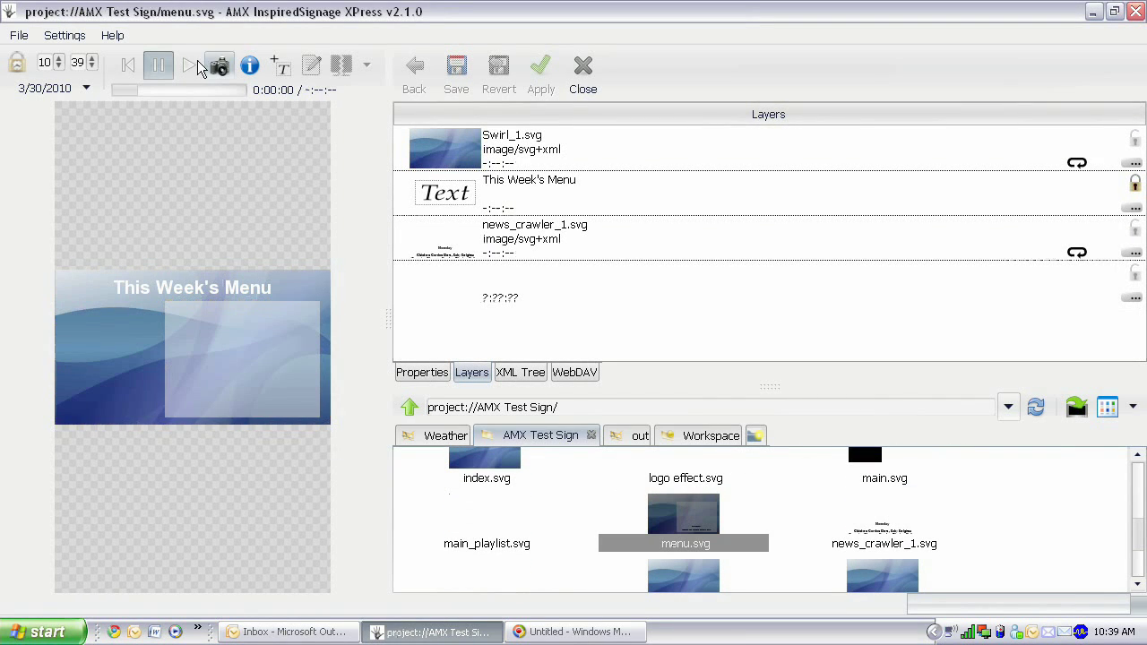
pyautogui.click(75, 40)
pyautogui.moveTo(185, 206)
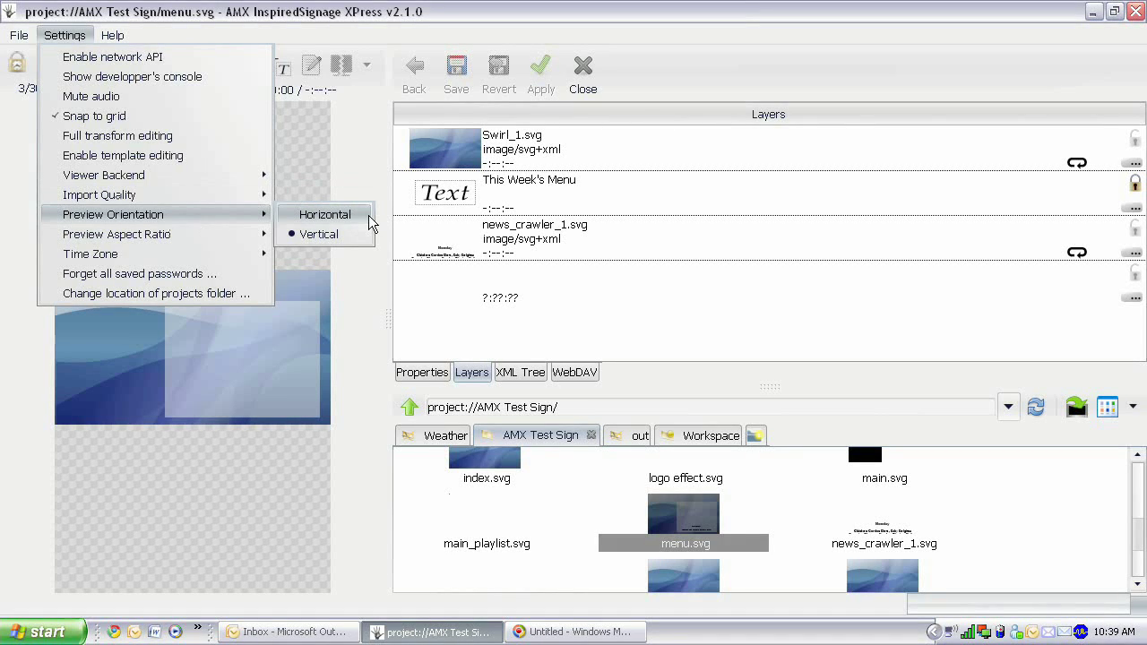
pyautogui.click(371, 222)
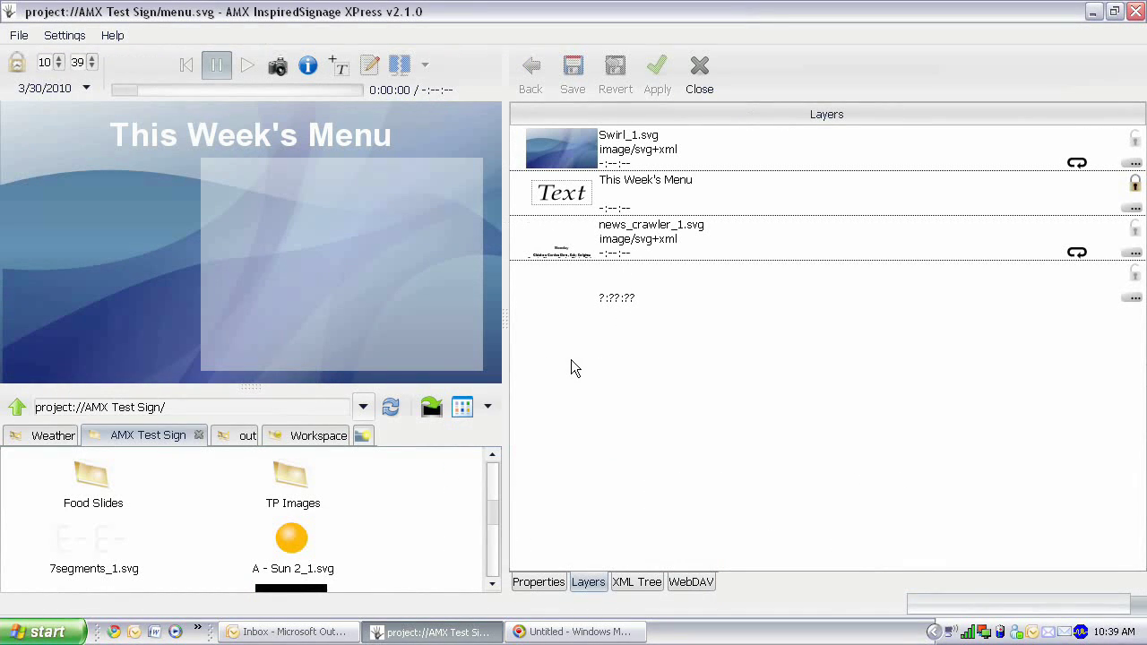
# Add logo effect.svg to the menu page as a new layer and position it in the area left of the menu text.
pyautogui.moveTo(492, 513); pyautogui.dragTo(491, 527)
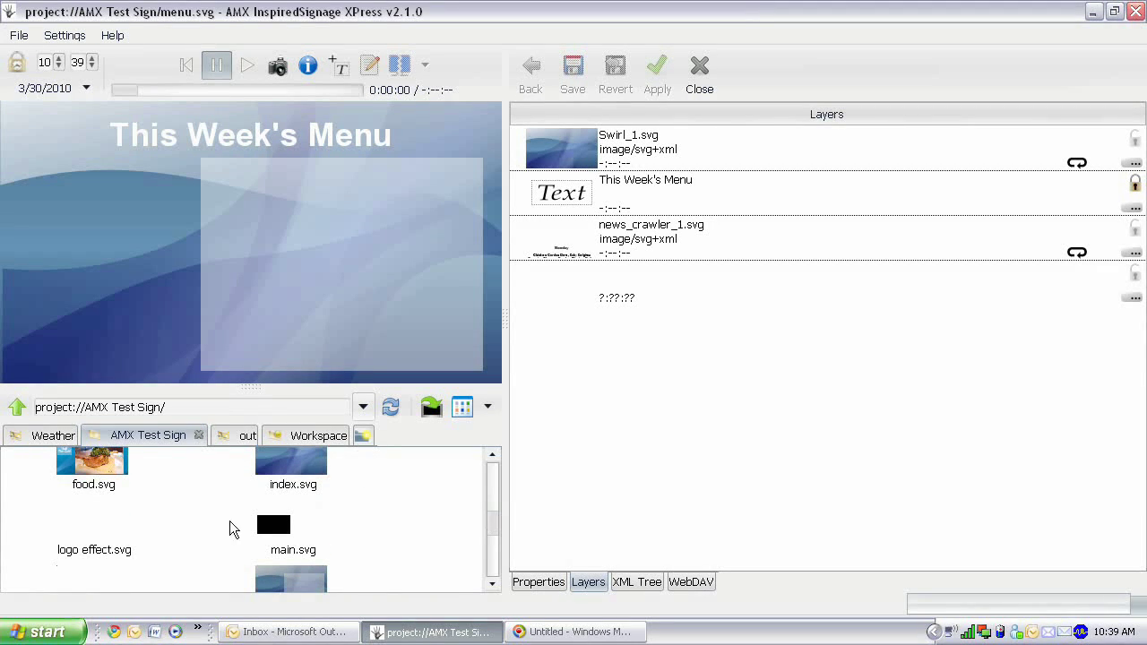
pyautogui.moveTo(98, 531); pyautogui.dragTo(90, 241)
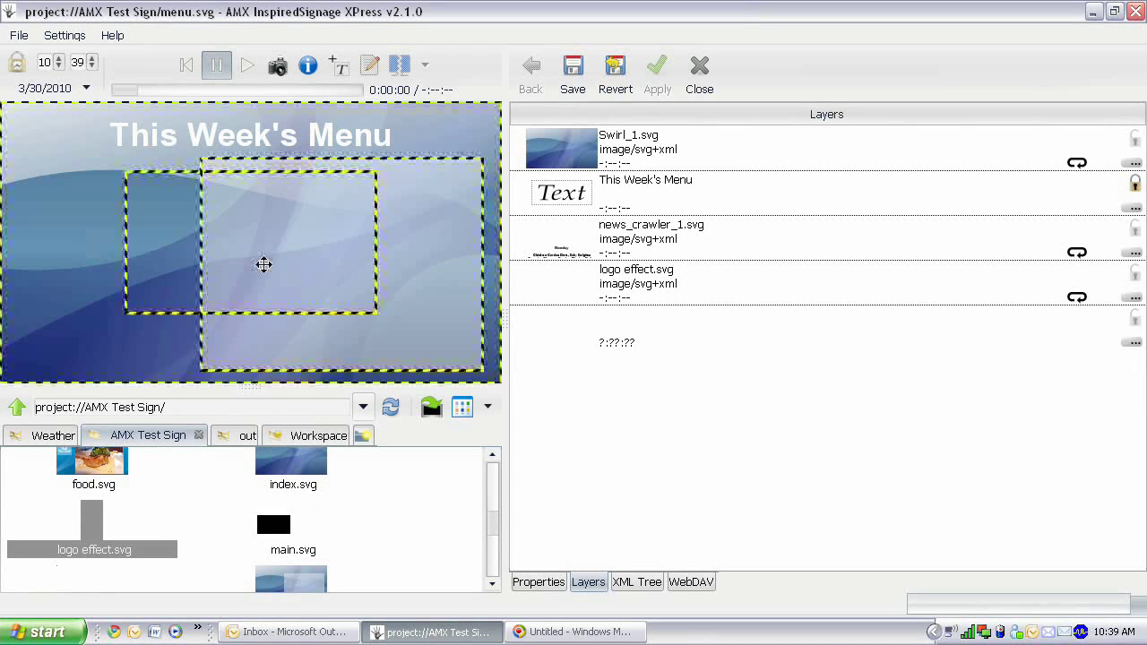
pyautogui.moveTo(228, 230); pyautogui.dragTo(173, 223)
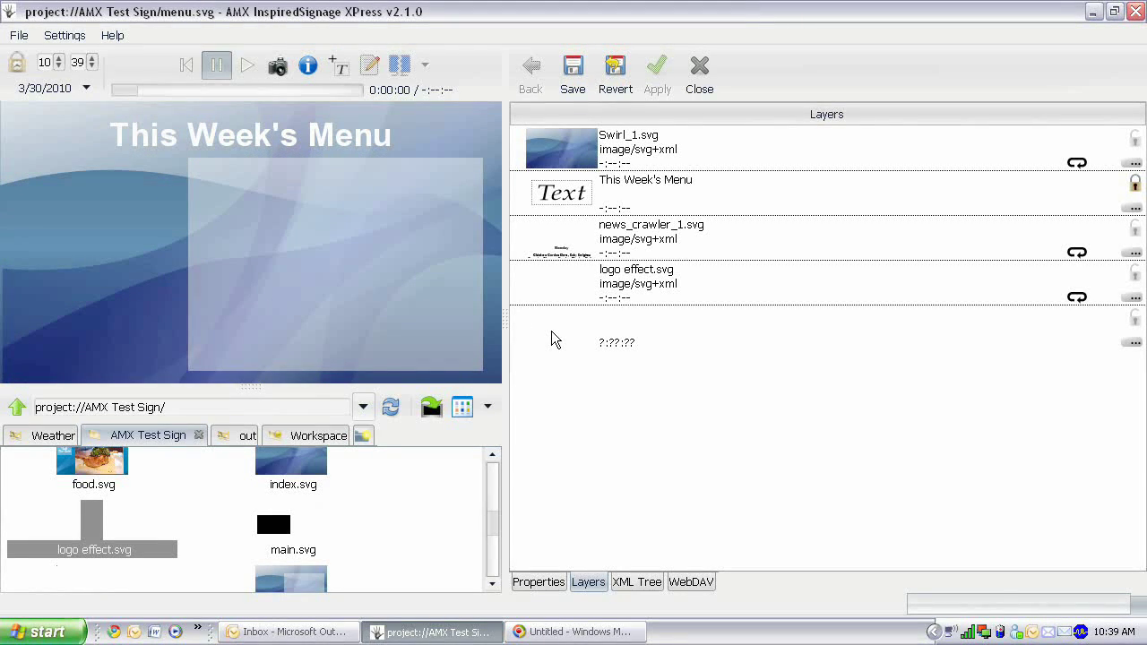
# Play the menu page and check the logo effect.svg layer's begin time, duration and opacity settings.
pyautogui.click(245, 72)
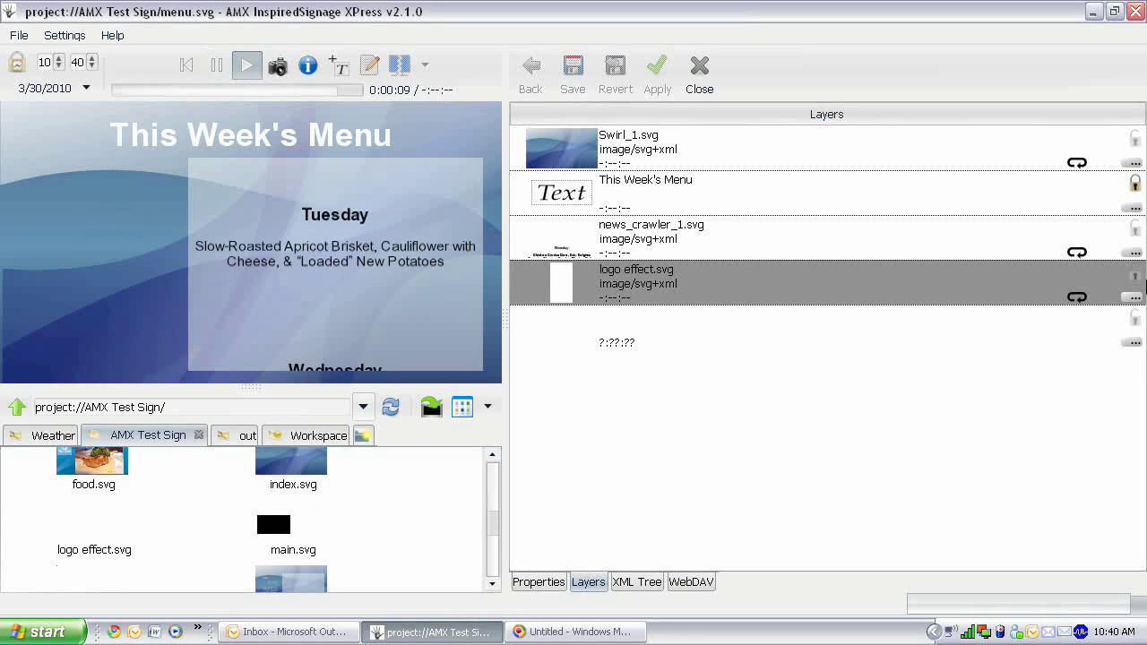
pyautogui.click(1132, 297)
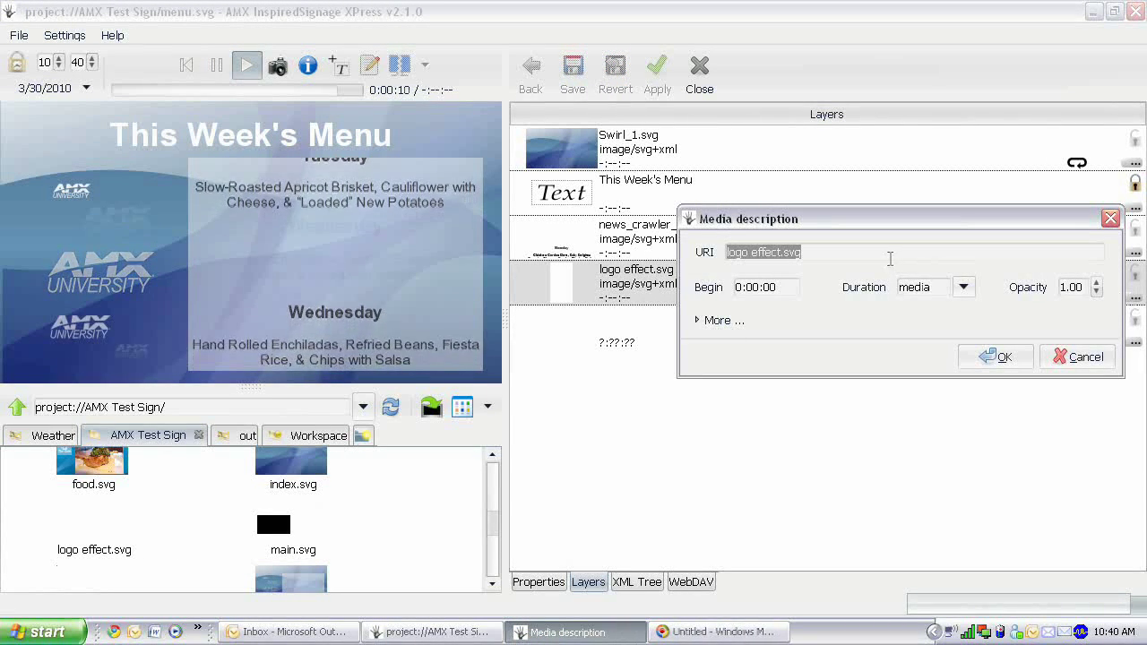
pyautogui.click(1003, 357)
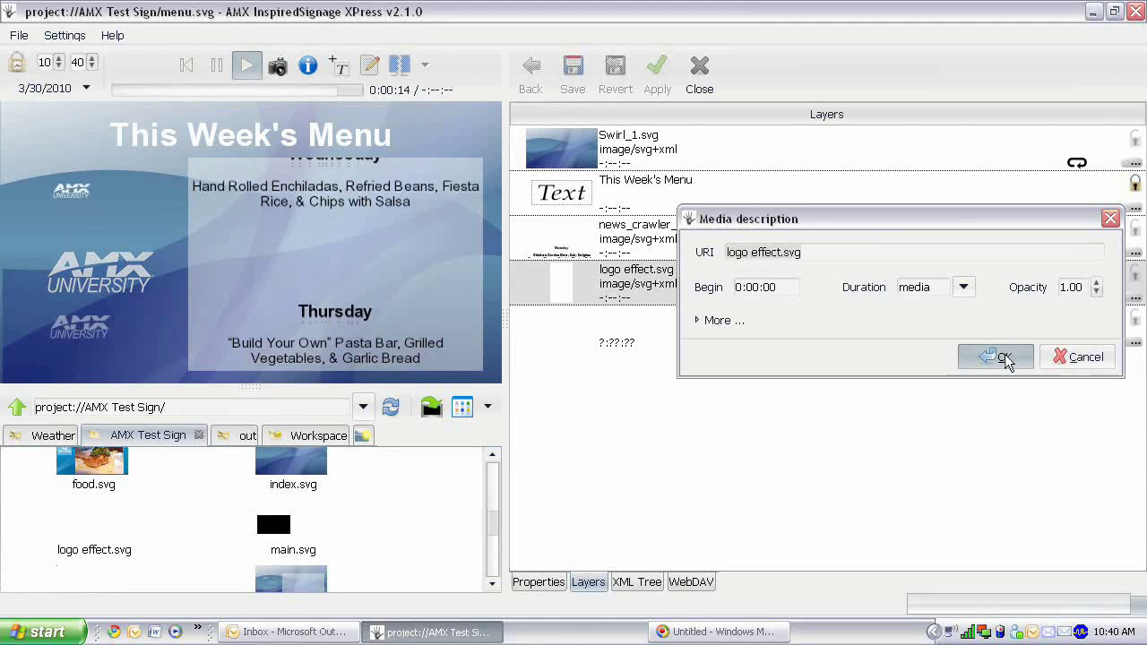